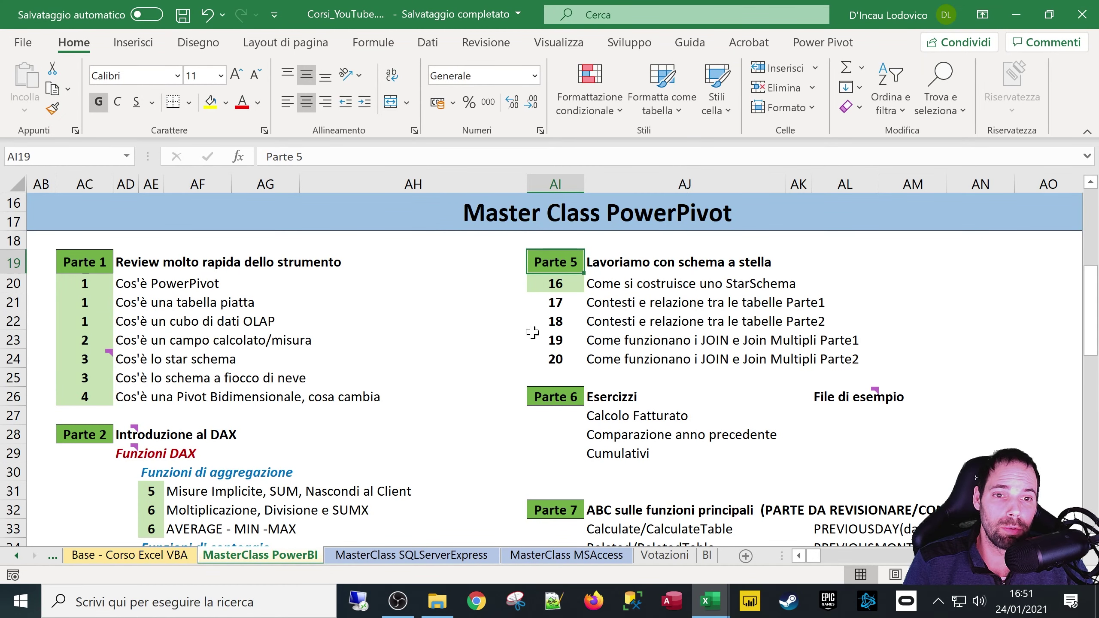
- Review the Parte 5 relationship lessons in the course index, then bring up the L17_Le_relazioni_di_PowerPivot workbook
{"action": "left_click_drag", "start_coordinate": [555, 303], "coordinate": [833, 322]}
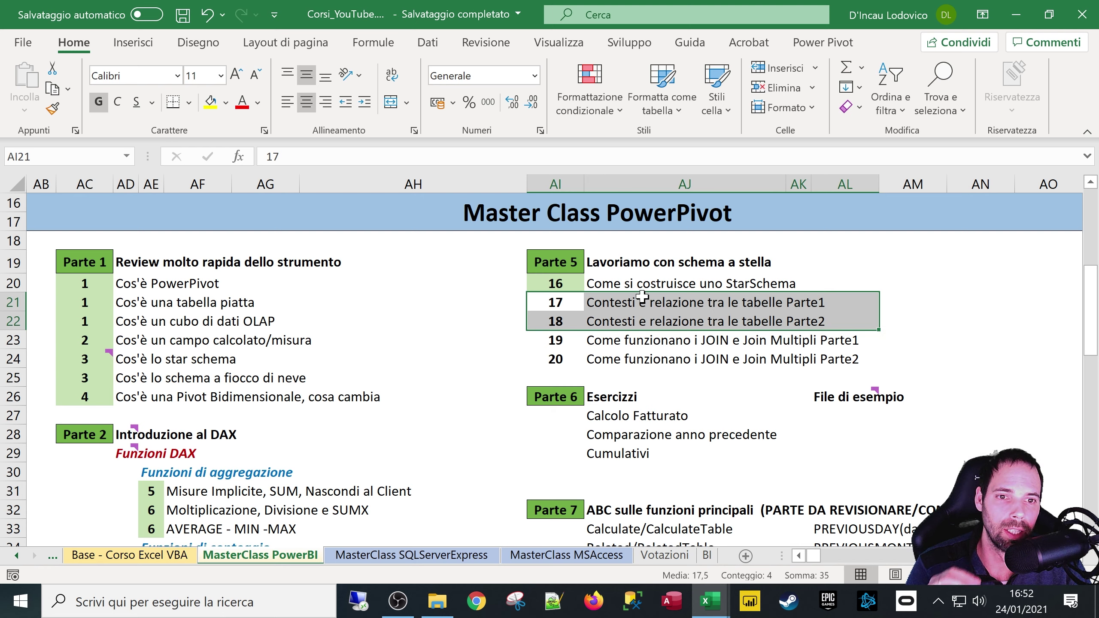
{"action": "left_click", "coordinate": [565, 268]}
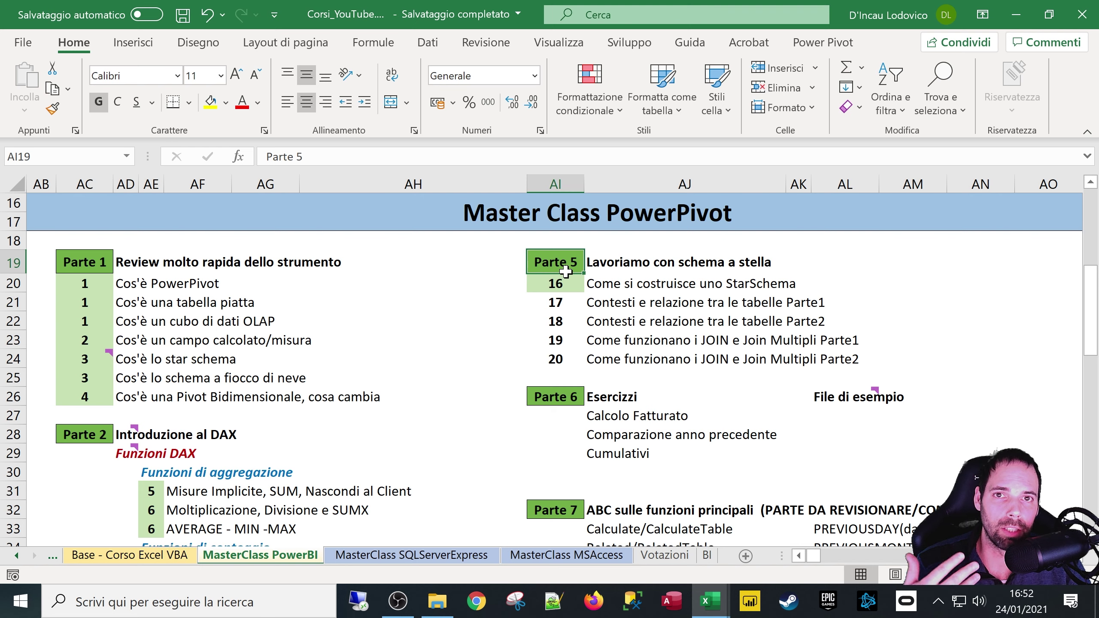
{"action": "left_click", "coordinate": [552, 290]}
{"action": "key", "text": "Up"}
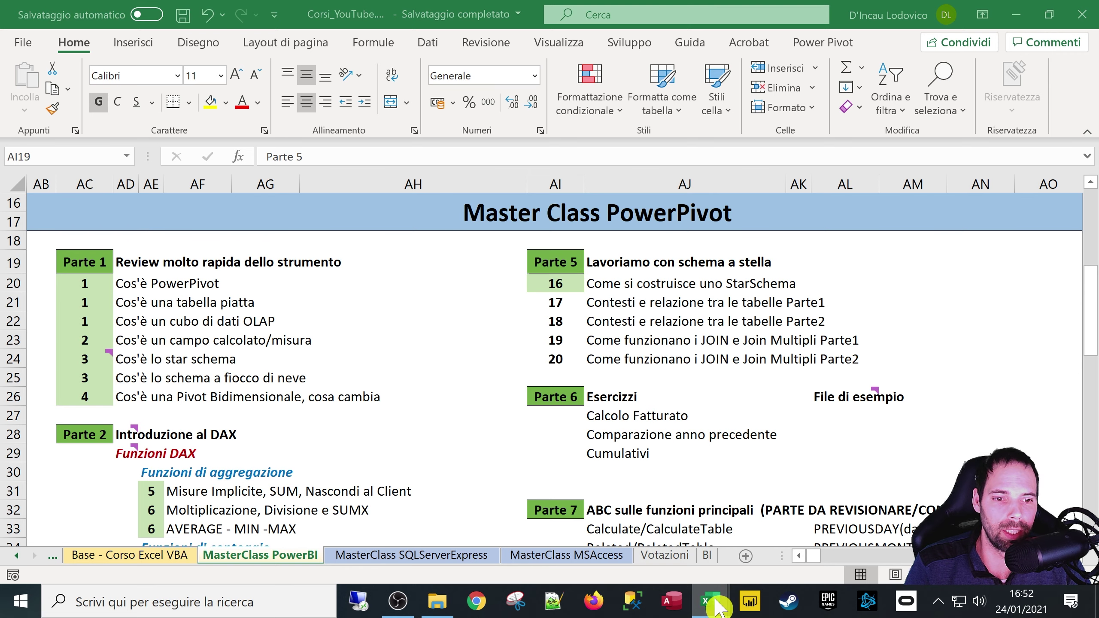
{"action": "mouse_move", "coordinate": [710, 601]}
{"action": "left_click", "coordinate": [709, 536]}
{"action": "key", "text": "Return"}
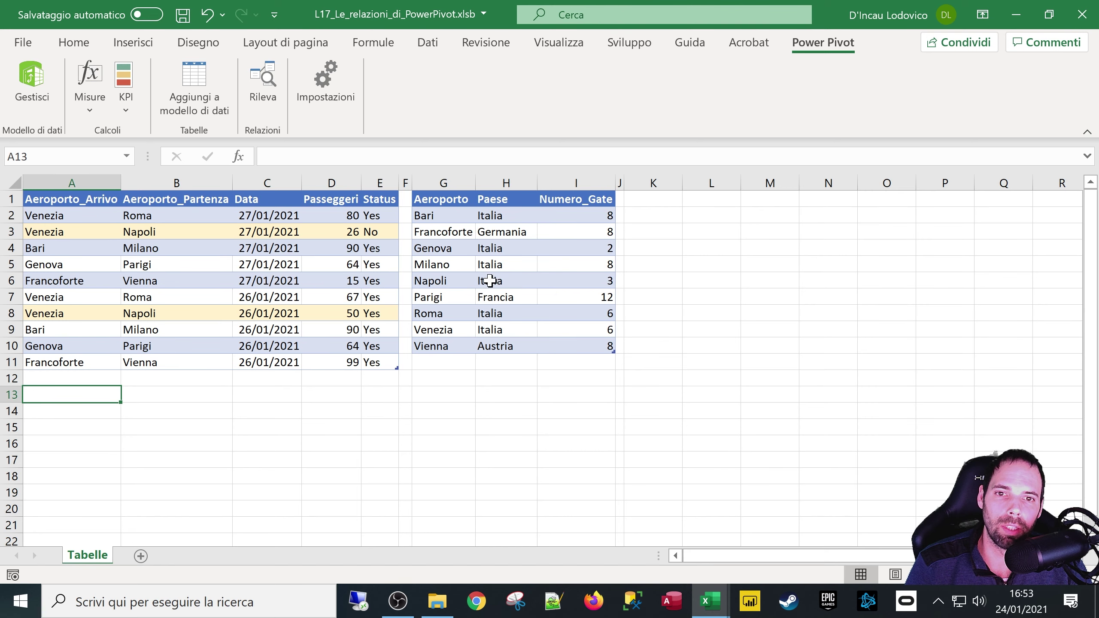
{"action": "left_click", "coordinate": [89, 198]}
{"action": "left_click_drag", "start_coordinate": [90, 199], "coordinate": [381, 362]}
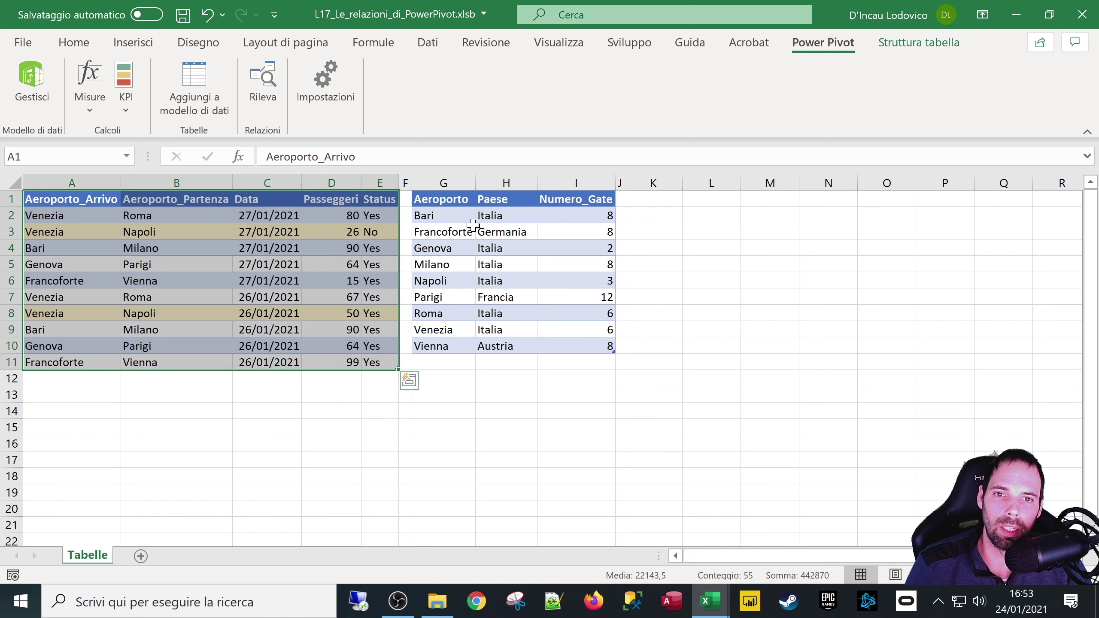
{"action": "left_click_drag", "start_coordinate": [446, 199], "coordinate": [601, 345]}
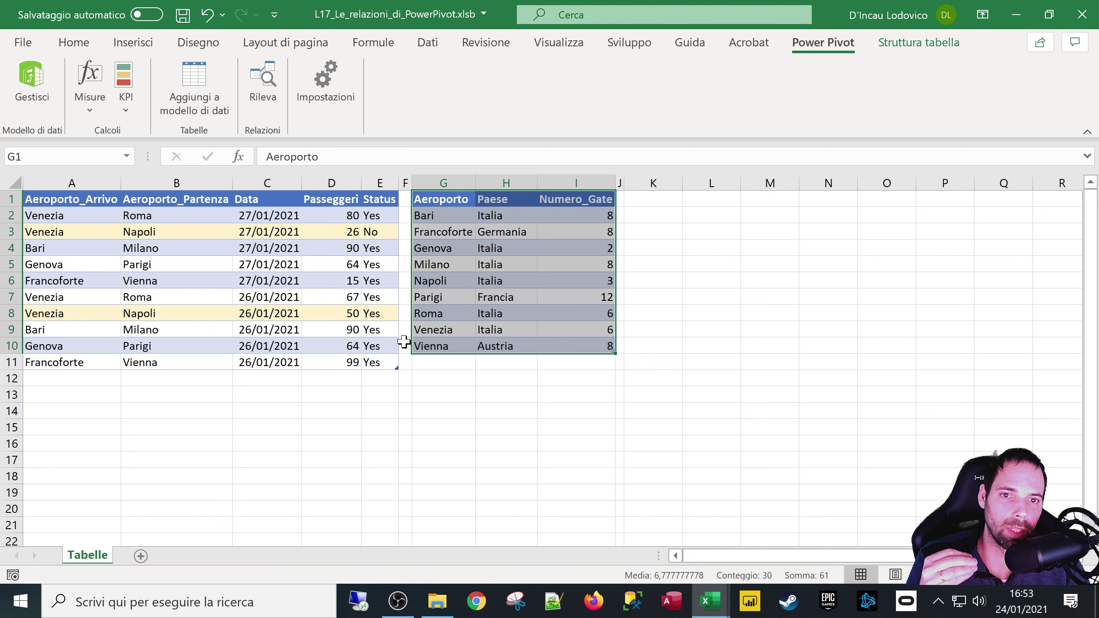
{"action": "left_click", "coordinate": [290, 296]}
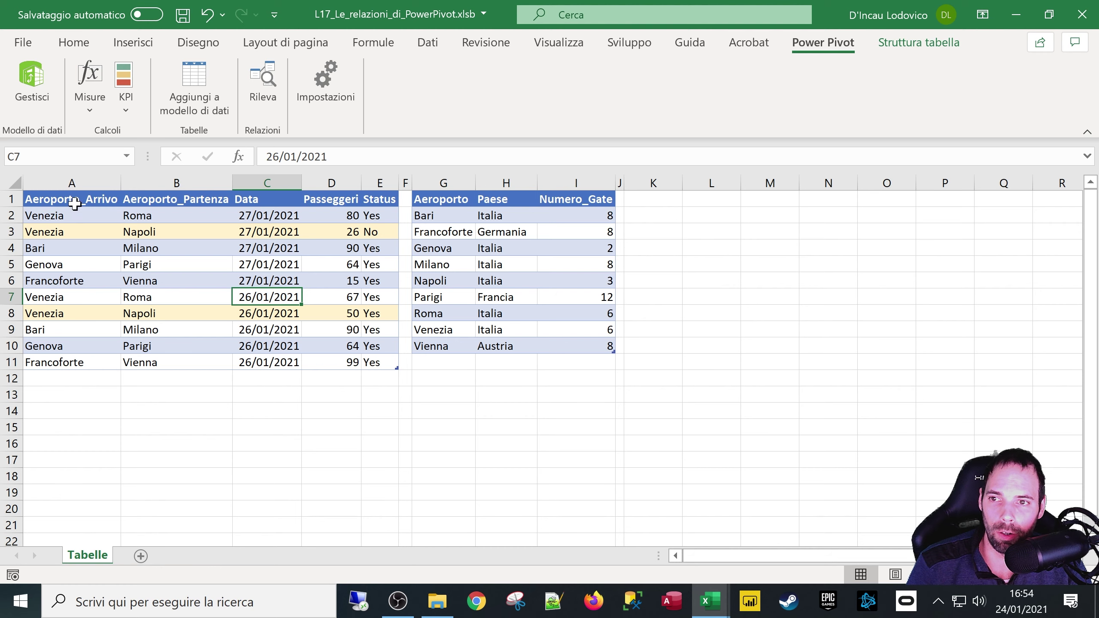
{"action": "left_click_drag", "start_coordinate": [74, 200], "coordinate": [391, 353]}
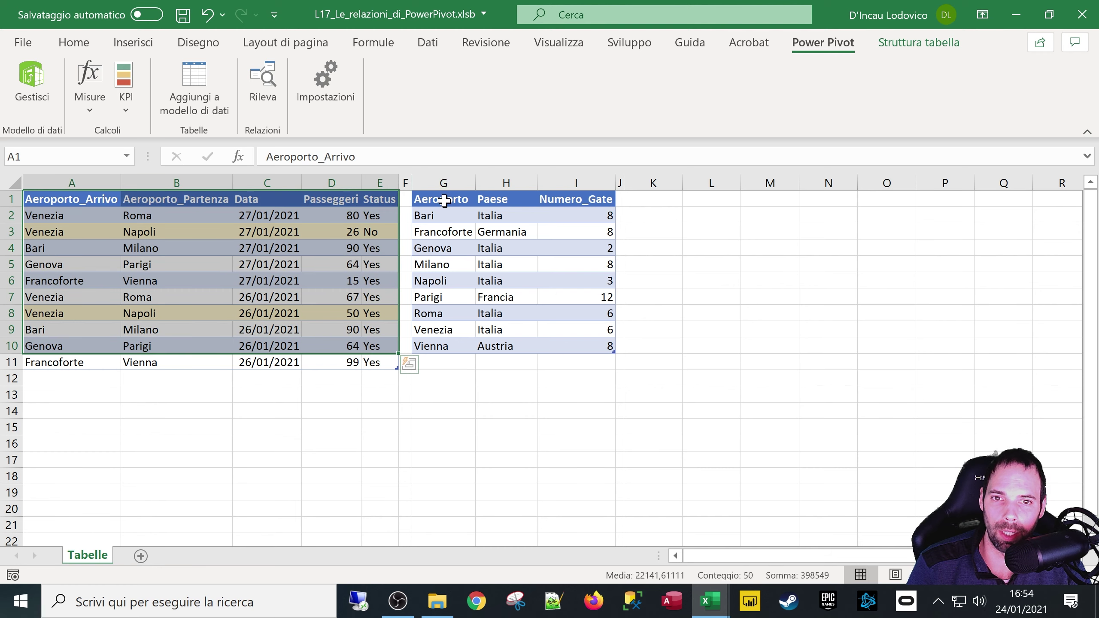
{"action": "left_click_drag", "start_coordinate": [445, 201], "coordinate": [580, 349]}
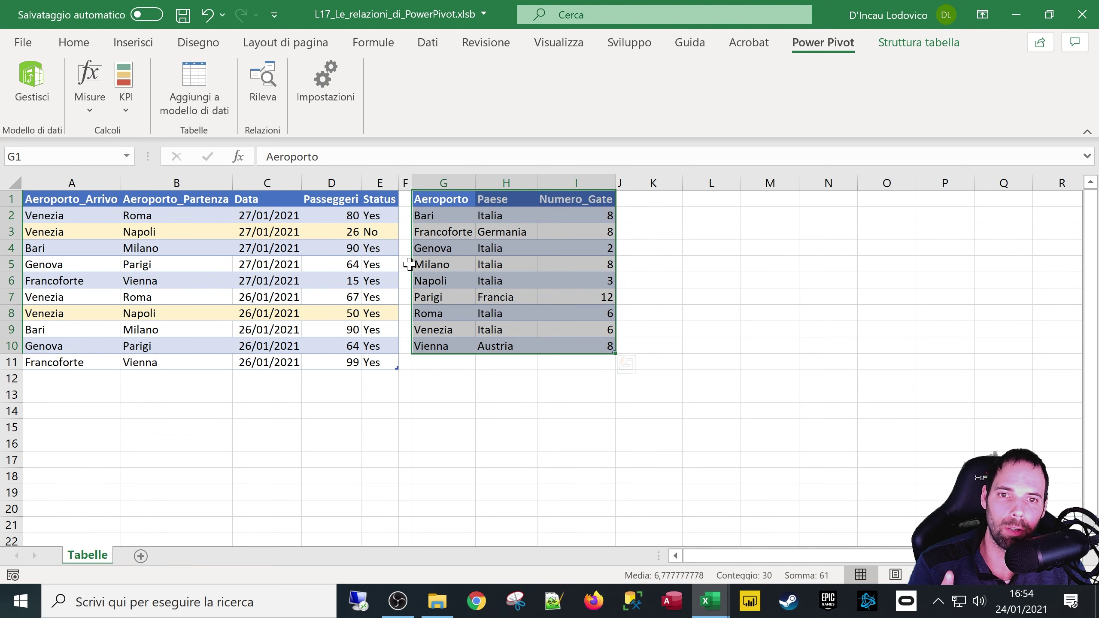
{"action": "left_click", "coordinate": [173, 228]}
{"action": "left_click", "coordinate": [486, 229]}
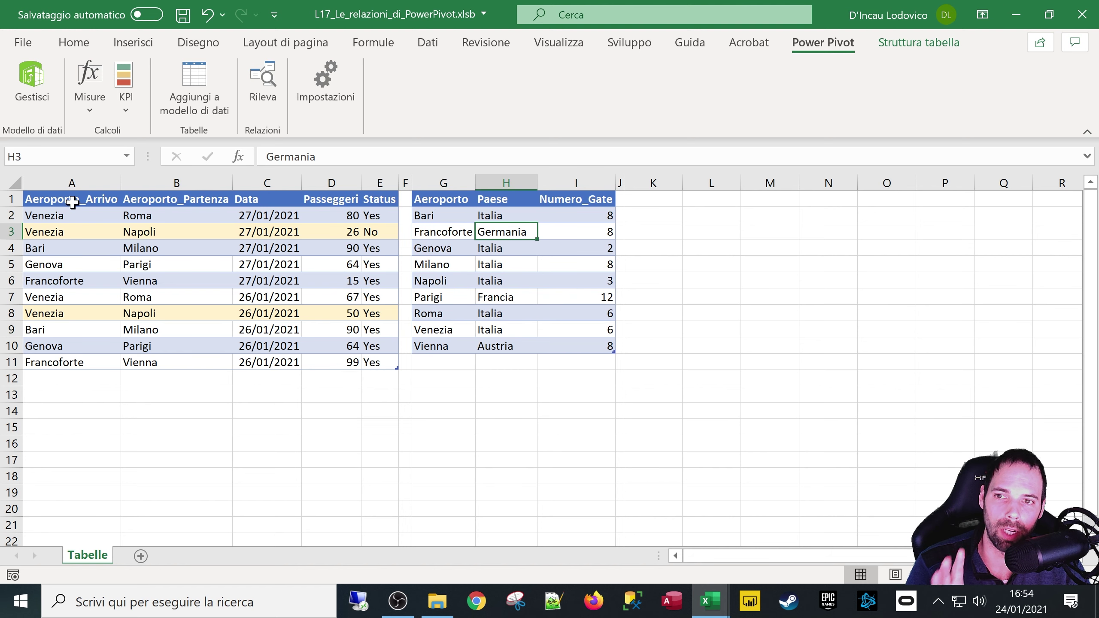
{"action": "left_click_drag", "start_coordinate": [73, 200], "coordinate": [63, 361]}
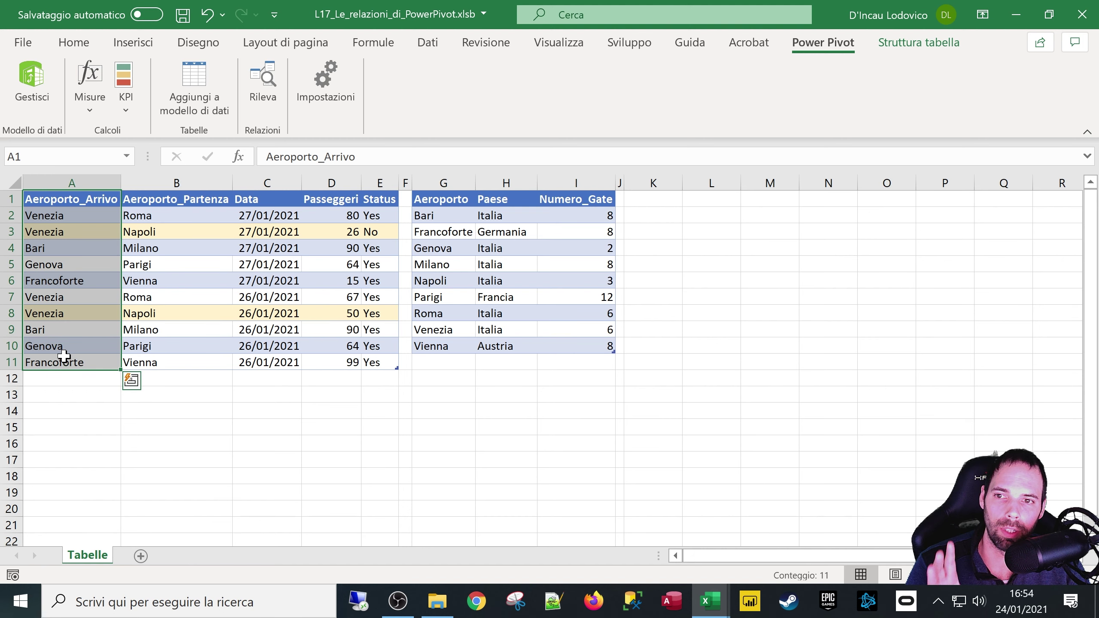
{"action": "left_click", "coordinate": [77, 220]}
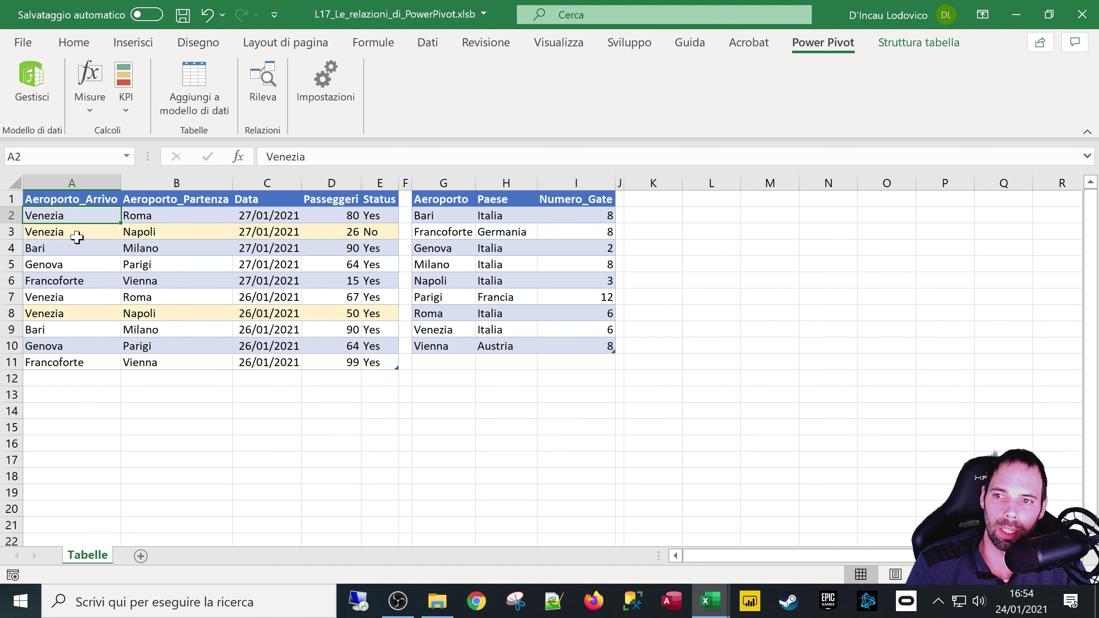
{"action": "left_click", "coordinate": [154, 221]}
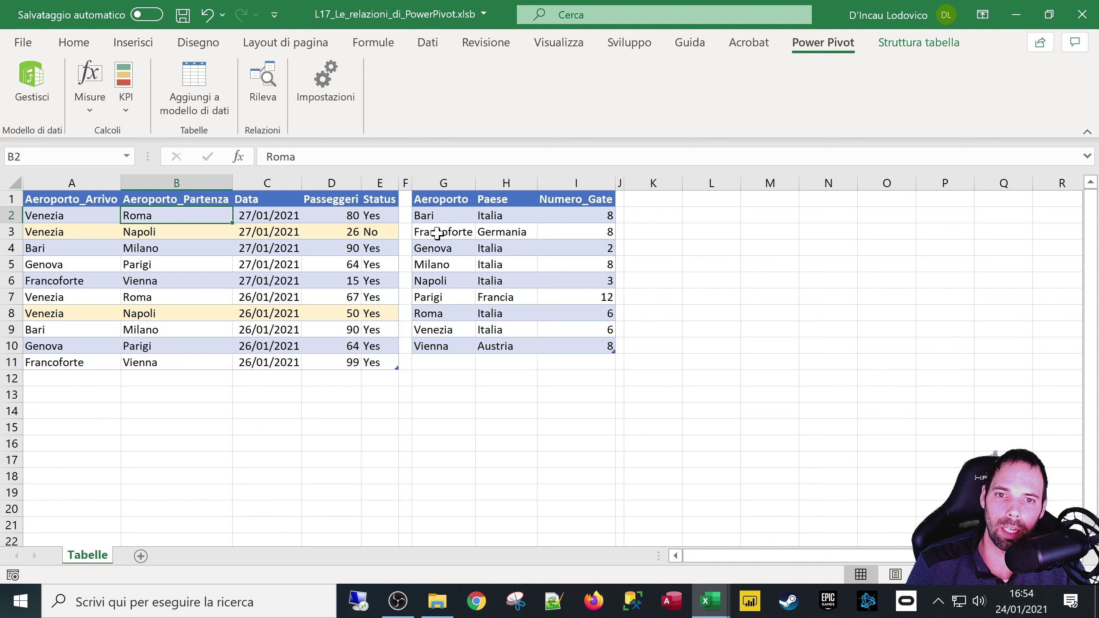
{"action": "left_click", "coordinate": [523, 219]}
{"action": "left_click_drag", "start_coordinate": [523, 219], "coordinate": [582, 345]}
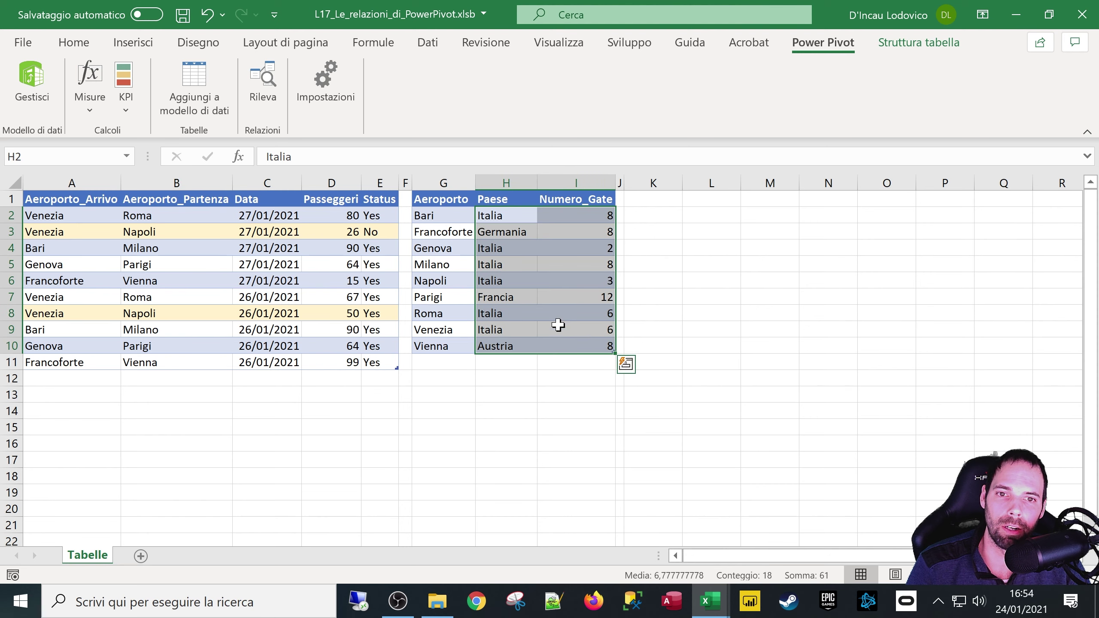
{"action": "left_click", "coordinate": [48, 215]}
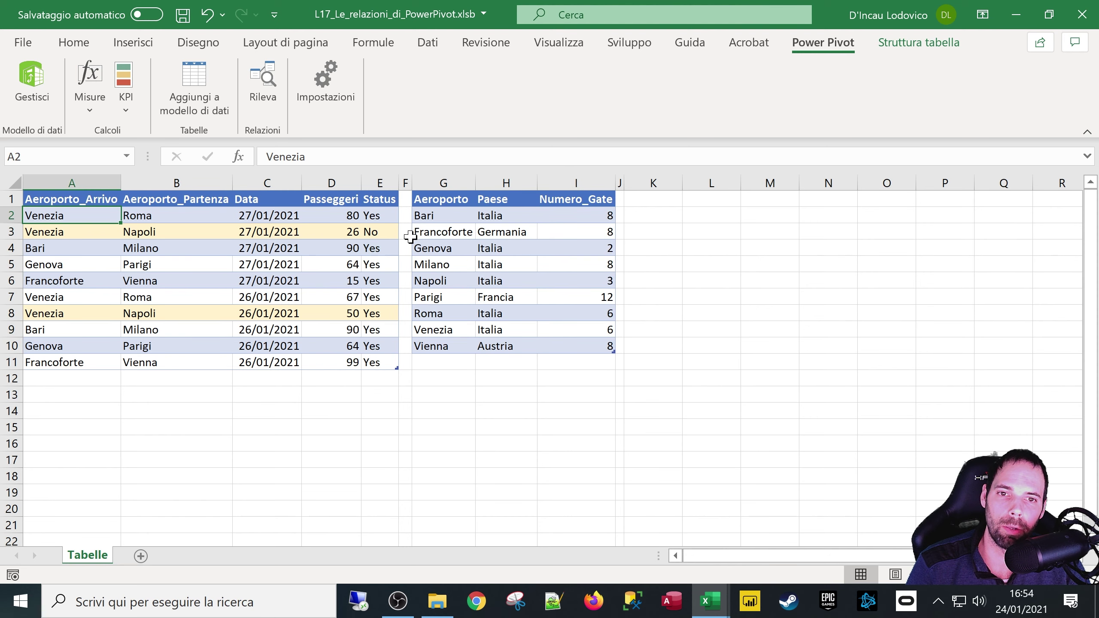
{"action": "left_click", "coordinate": [500, 216]}
{"action": "left_click_drag", "start_coordinate": [501, 217], "coordinate": [493, 345]}
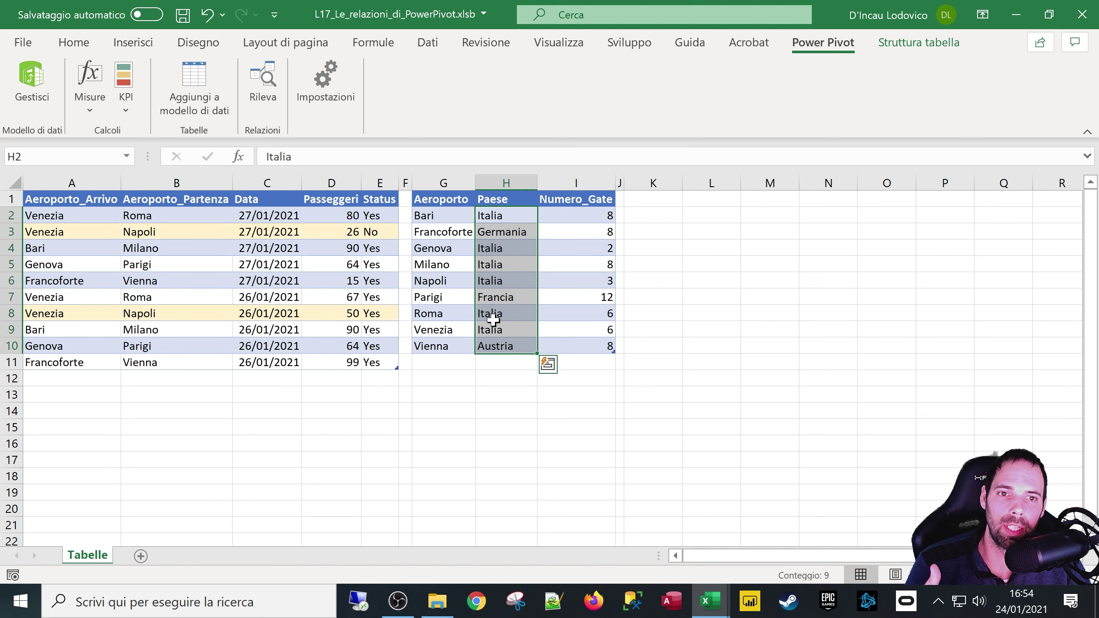
{"action": "left_click", "coordinate": [575, 215]}
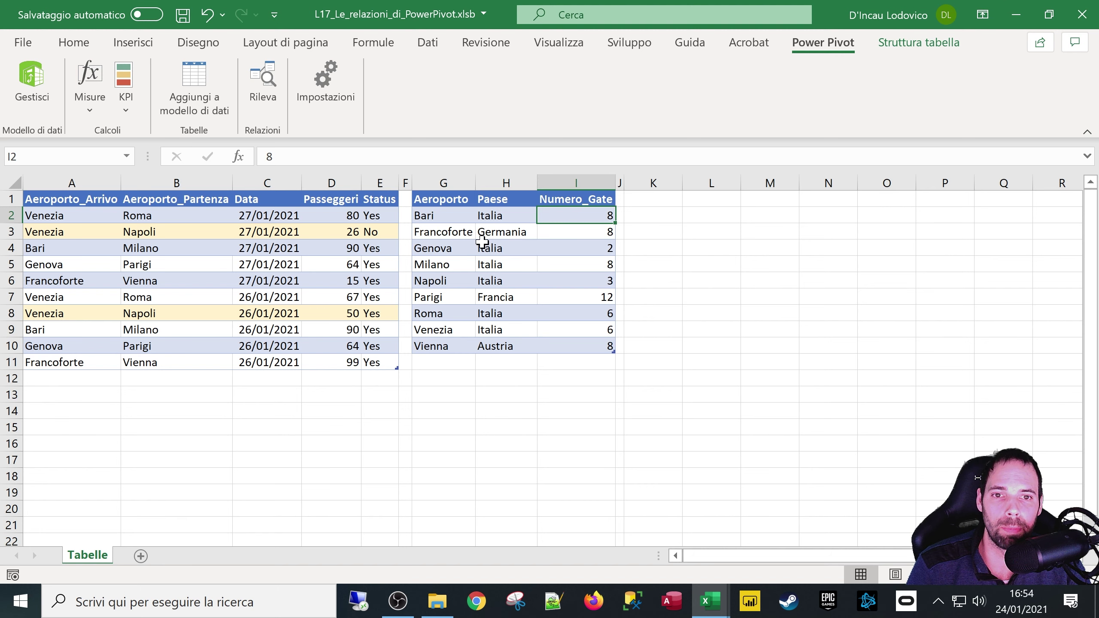
{"action": "left_click_drag", "start_coordinate": [589, 216], "coordinate": [590, 347]}
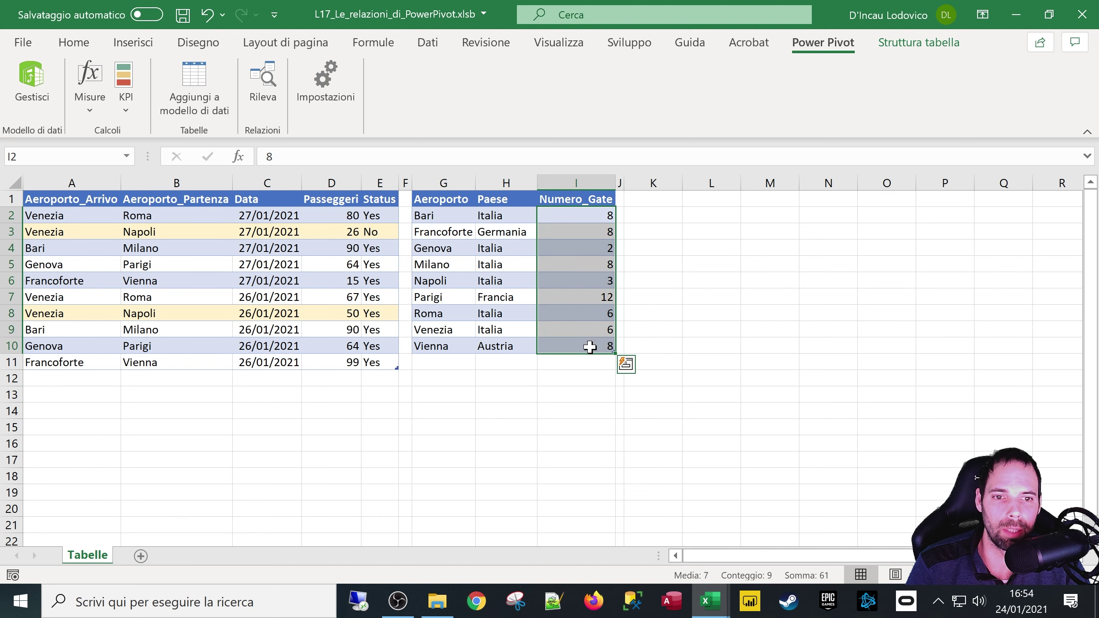
{"action": "left_click", "coordinate": [581, 233]}
{"action": "left_click", "coordinate": [573, 215]}
{"action": "left_click", "coordinate": [450, 216]}
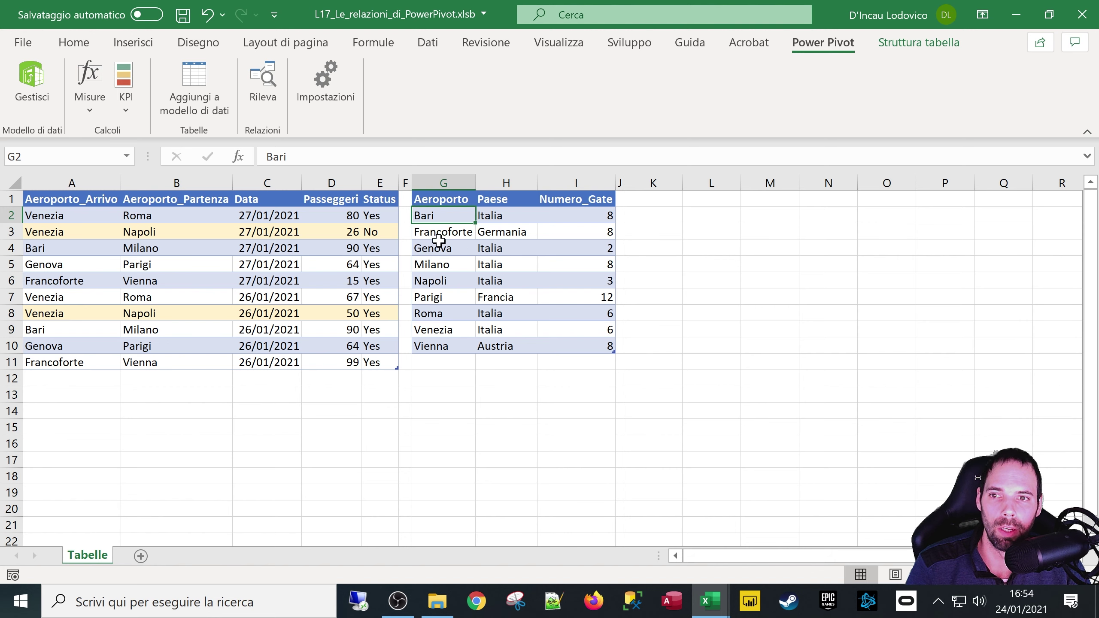
{"action": "left_click_drag", "start_coordinate": [70, 200], "coordinate": [377, 364]}
{"action": "left_click_drag", "start_coordinate": [448, 201], "coordinate": [586, 347]}
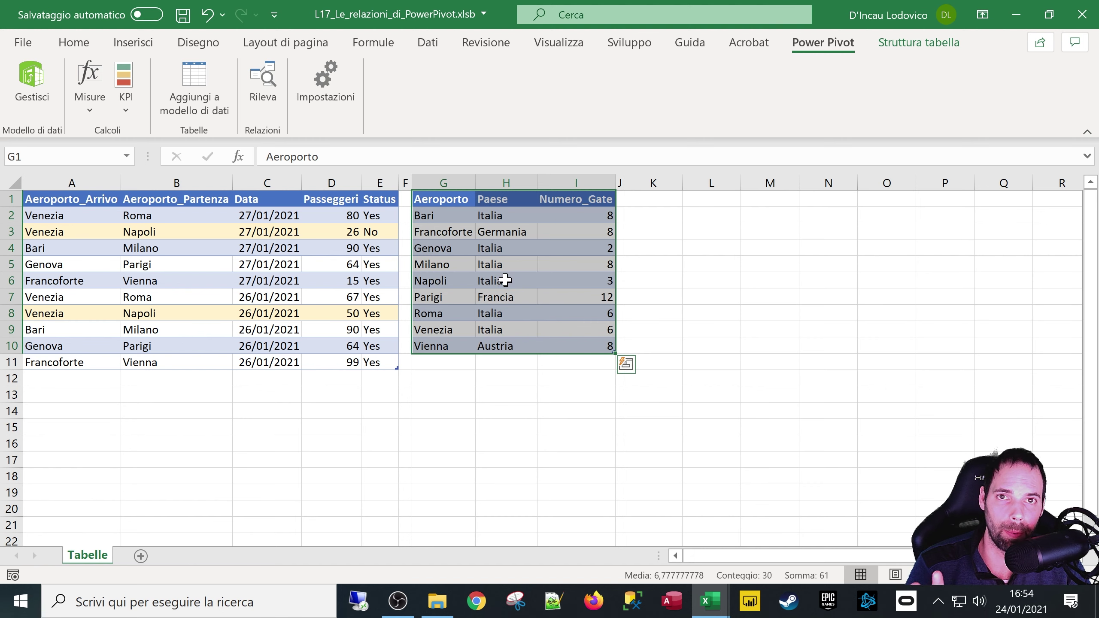
{"action": "left_click_drag", "start_coordinate": [43, 200], "coordinate": [368, 363]}
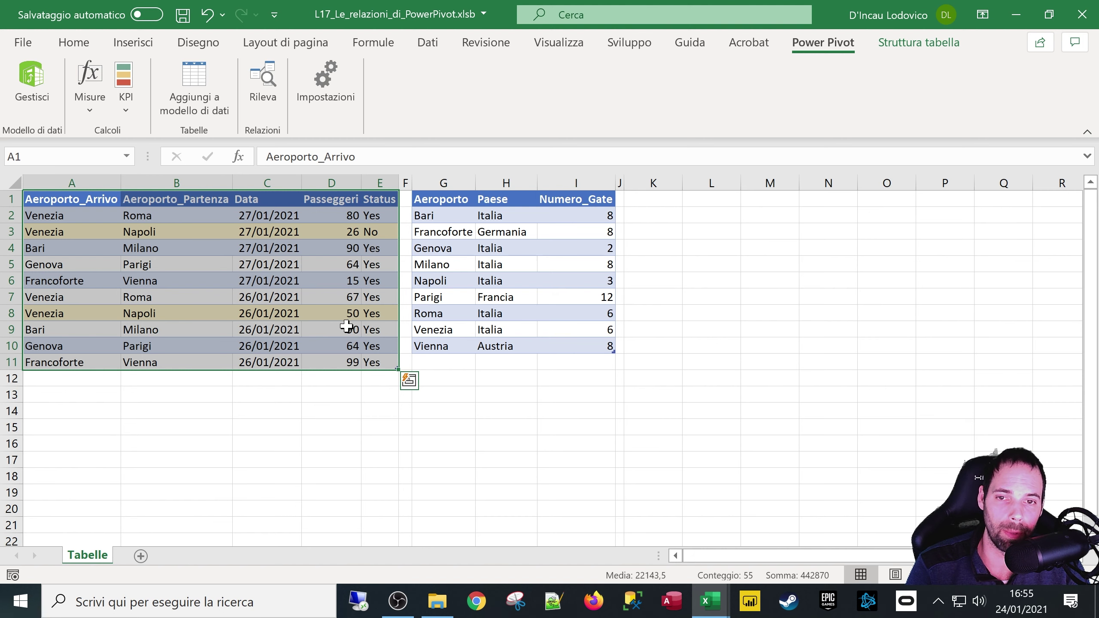
{"action": "left_click", "coordinate": [200, 296]}
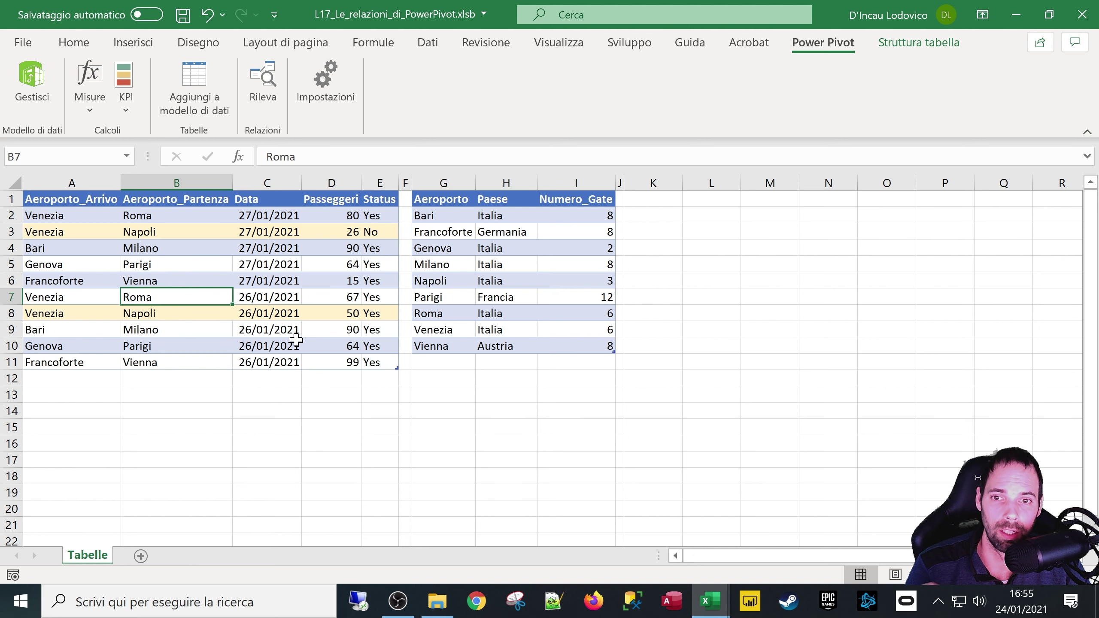
{"action": "left_click", "coordinate": [286, 308]}
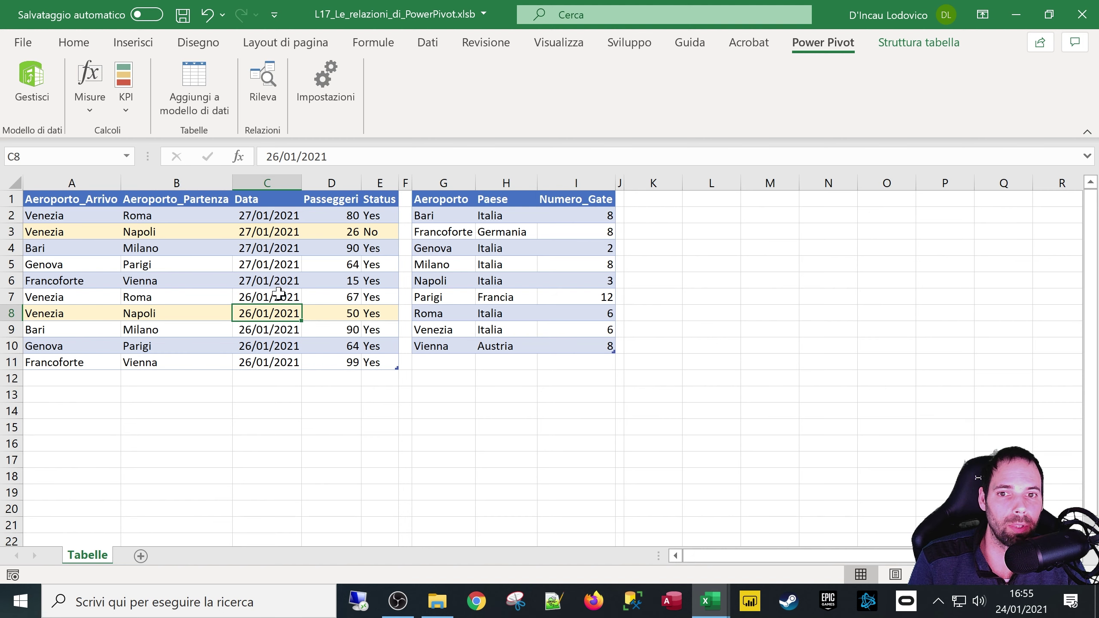
{"action": "left_click", "coordinate": [76, 199]}
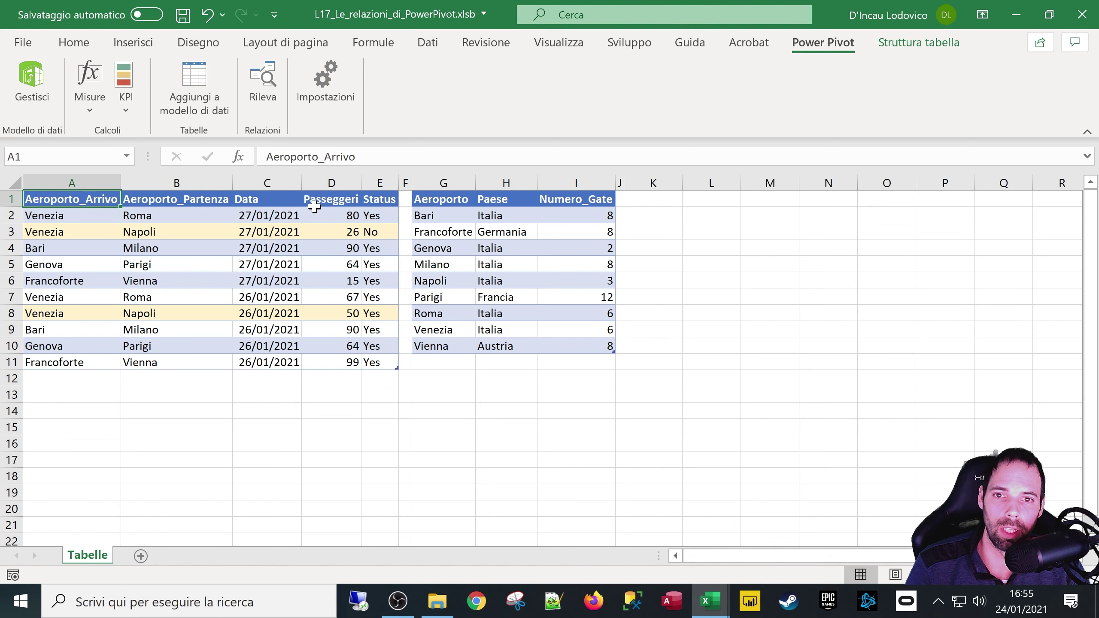
- Open the Power Query editor, select the Aeroporti_PP query, then close and load back to Excel
{"action": "left_click", "coordinate": [429, 46]}
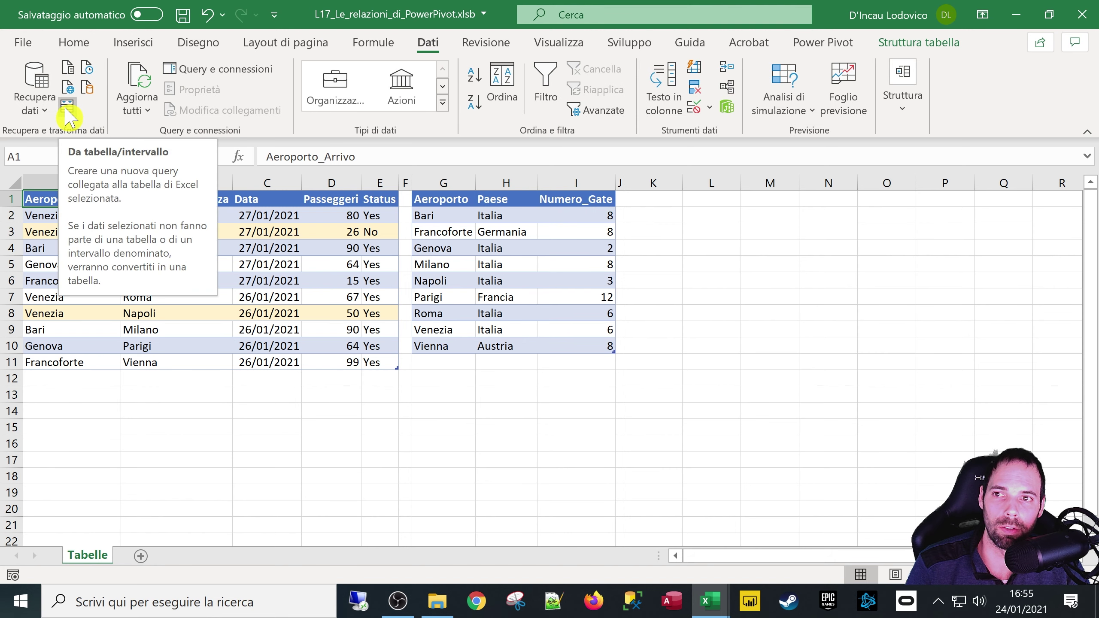
{"action": "left_click", "coordinate": [34, 97]}
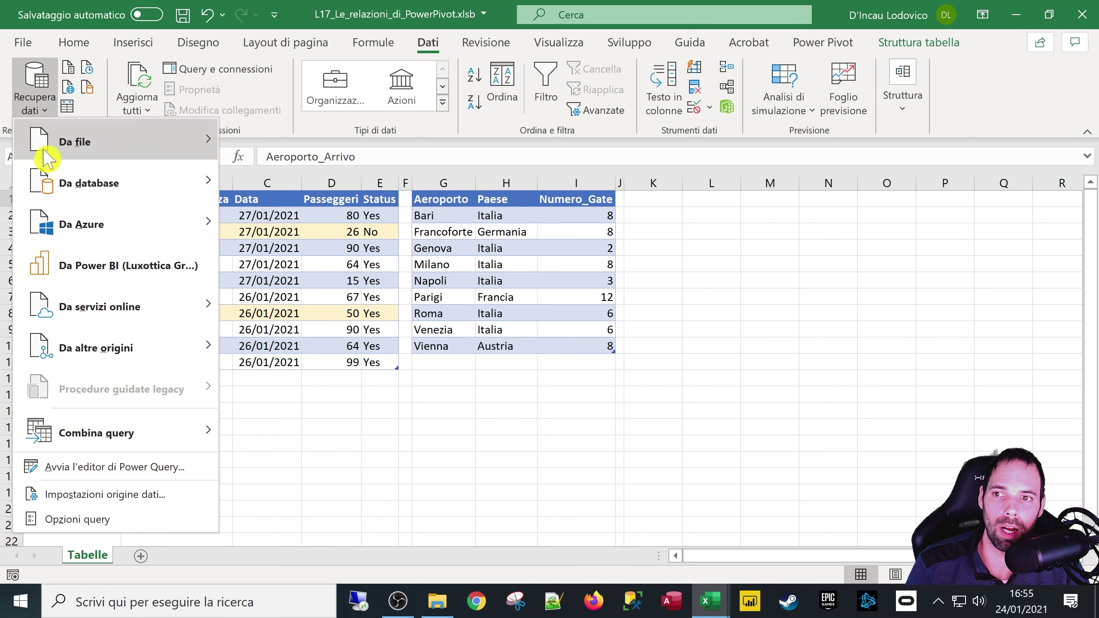
{"action": "left_click", "coordinate": [96, 466]}
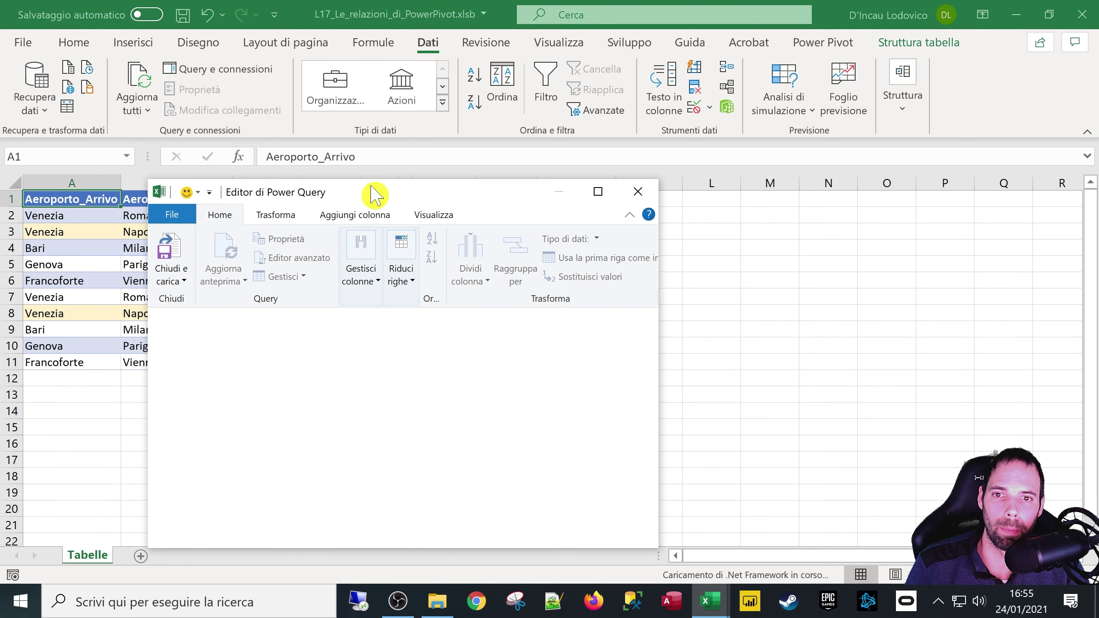
{"action": "double_click", "coordinate": [375, 195]}
{"action": "left_click", "coordinate": [52, 190]}
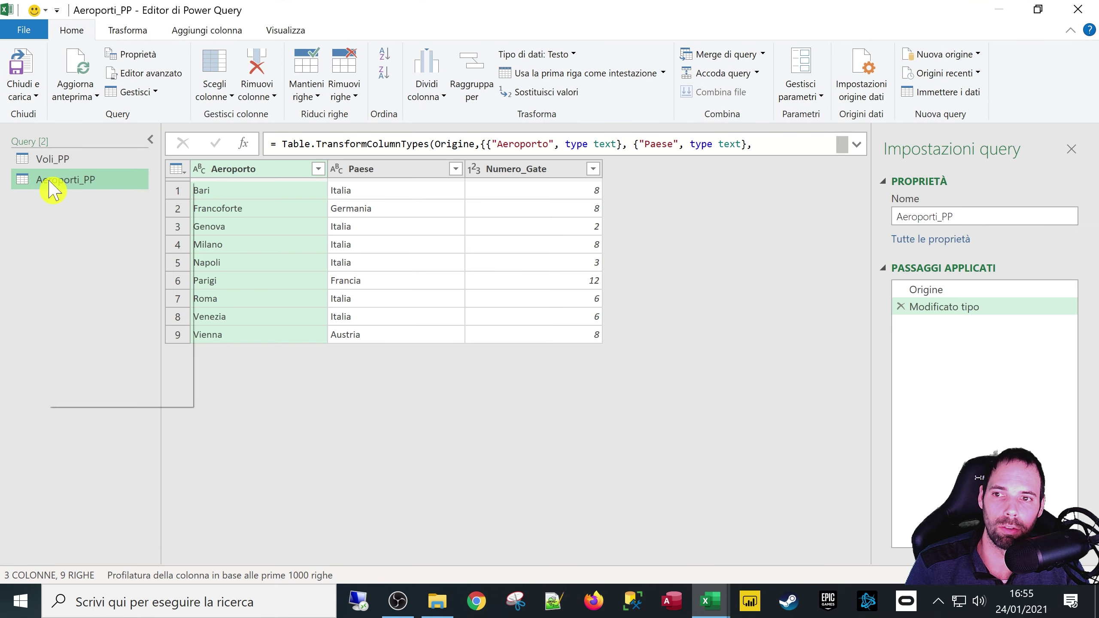
{"action": "right_click", "coordinate": [52, 190]}
{"action": "left_click", "coordinate": [33, 99]}
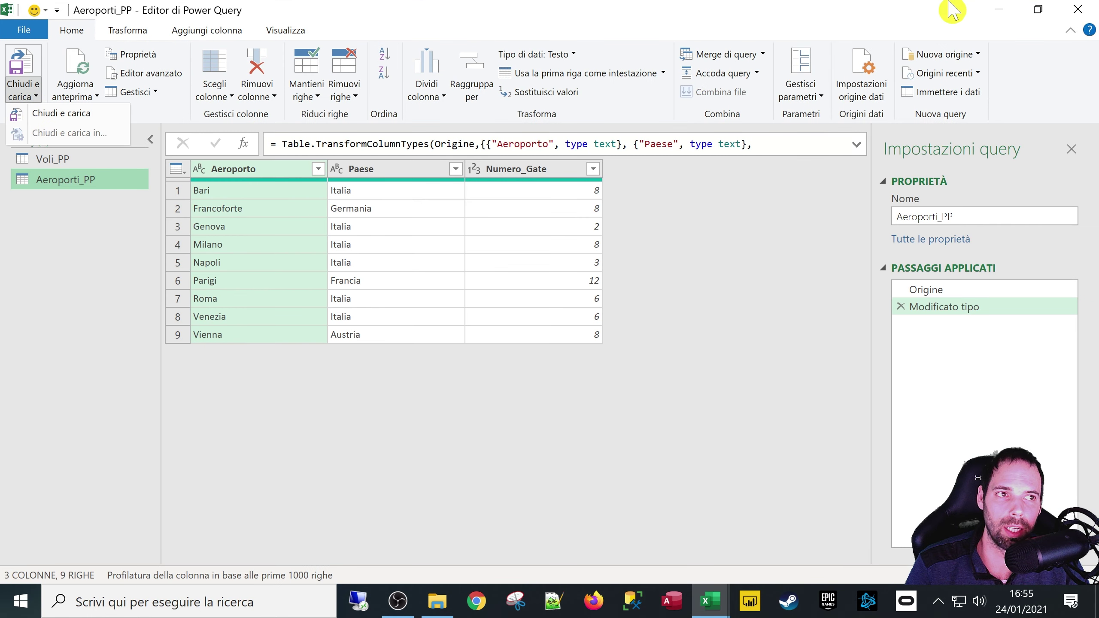
{"action": "left_click", "coordinate": [61, 113]}
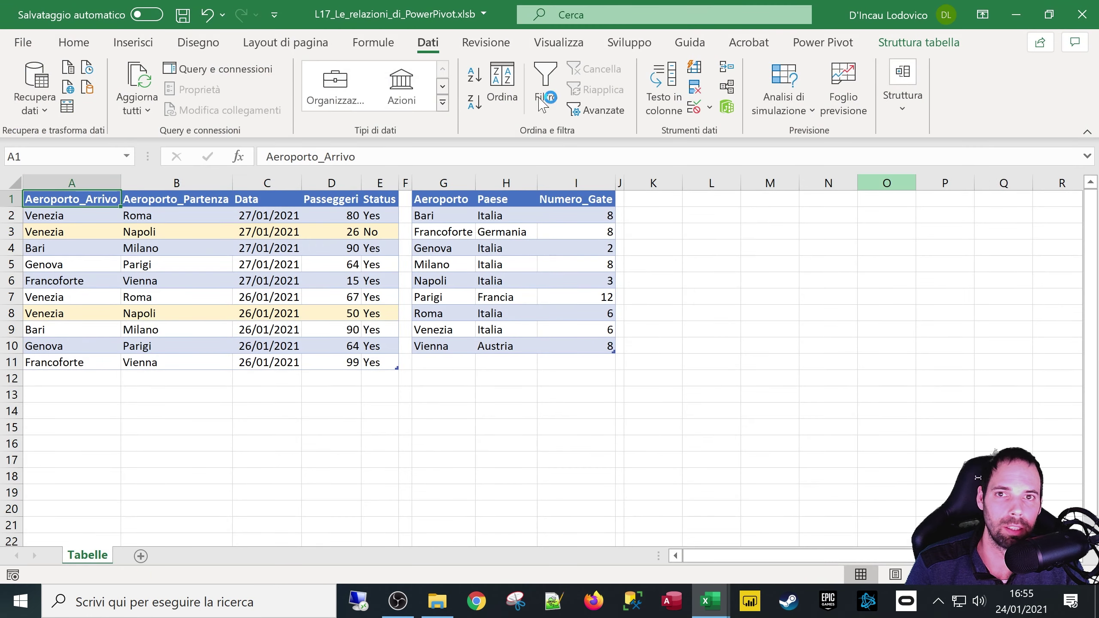
- Review Voli_PP's load settings from Queries & Connections and cancel without changes
{"action": "left_click", "coordinate": [224, 74]}
{"action": "right_click", "coordinate": [881, 276]}
{"action": "left_click", "coordinate": [917, 402]}
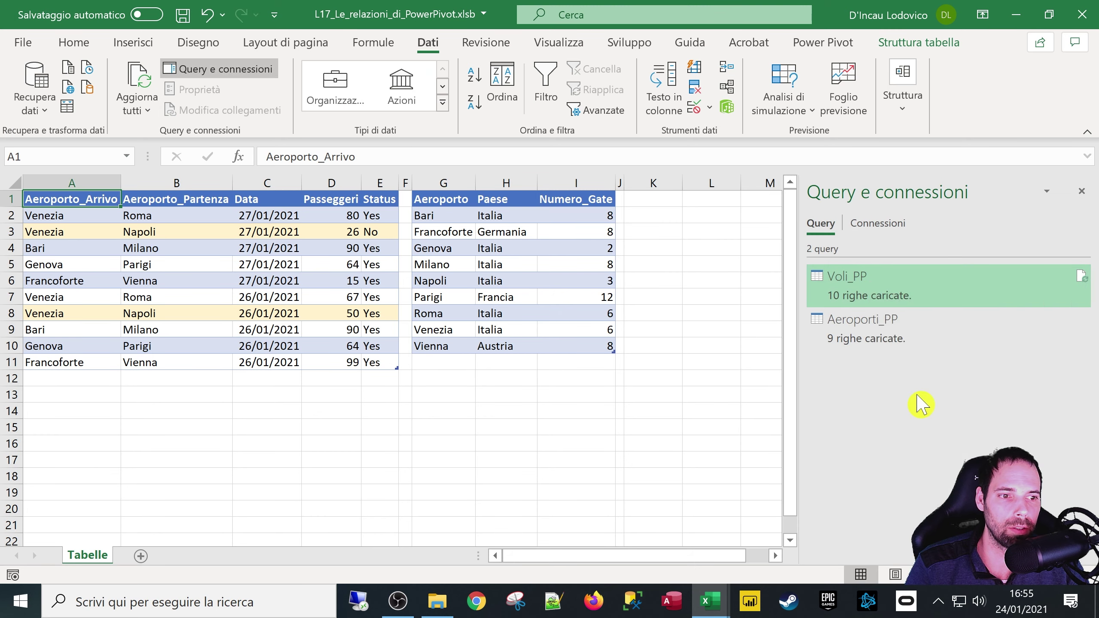
{"action": "left_click", "coordinate": [289, 295]}
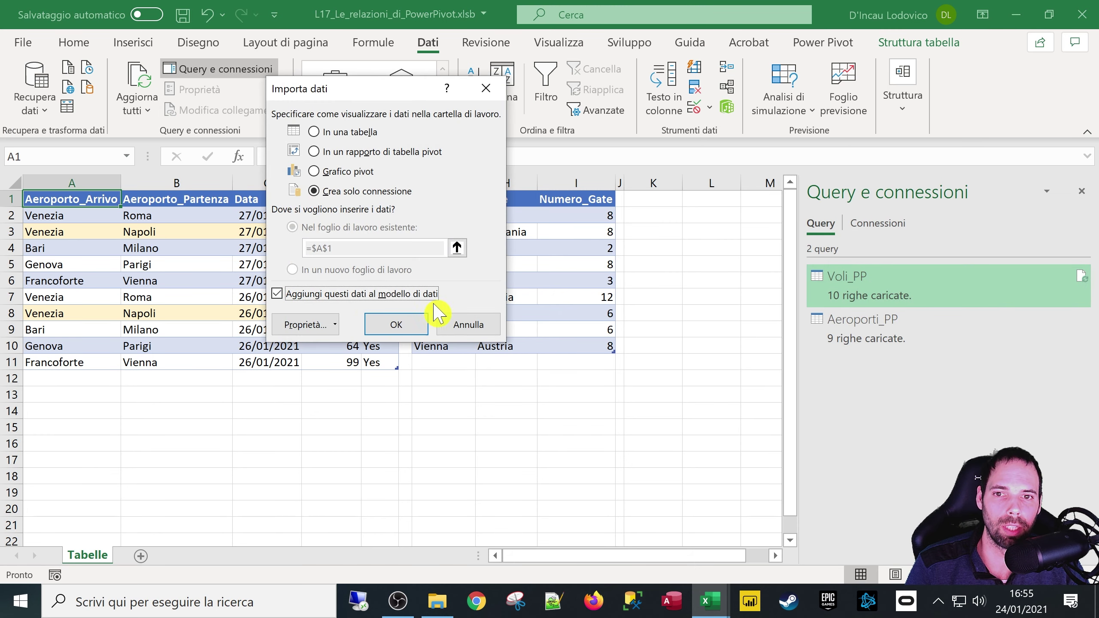
{"action": "left_click", "coordinate": [466, 323]}
{"action": "left_click", "coordinate": [1082, 191]}
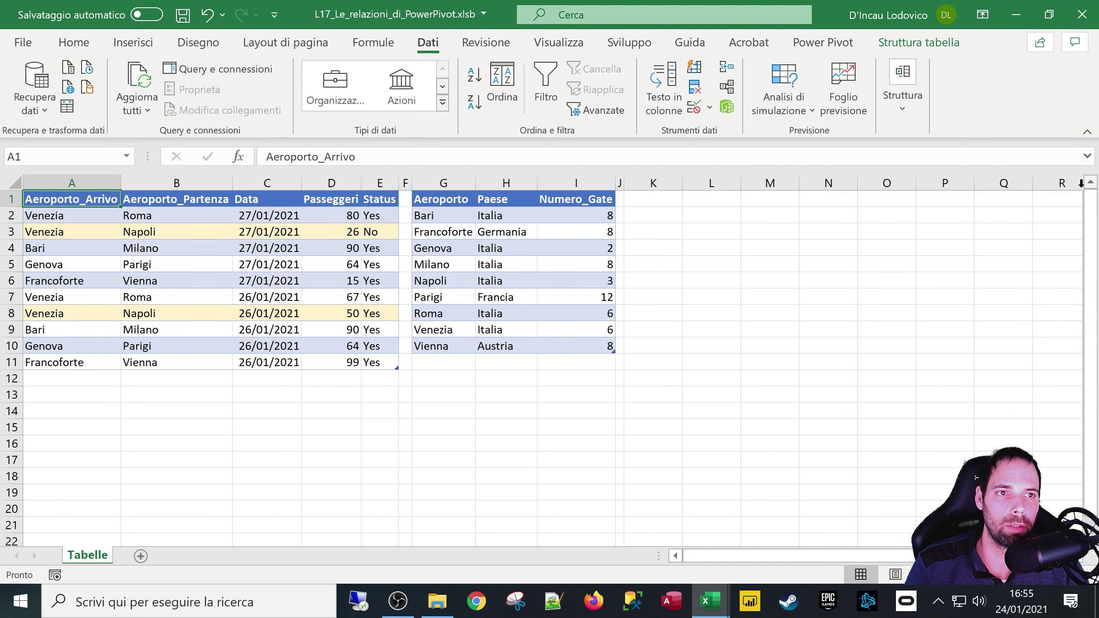
{"action": "left_click", "coordinate": [813, 42]}
- Open the Power Pivot Manage window and show Voli_PP and Aeroporti_PP in Diagram View
{"action": "left_click", "coordinate": [32, 80]}
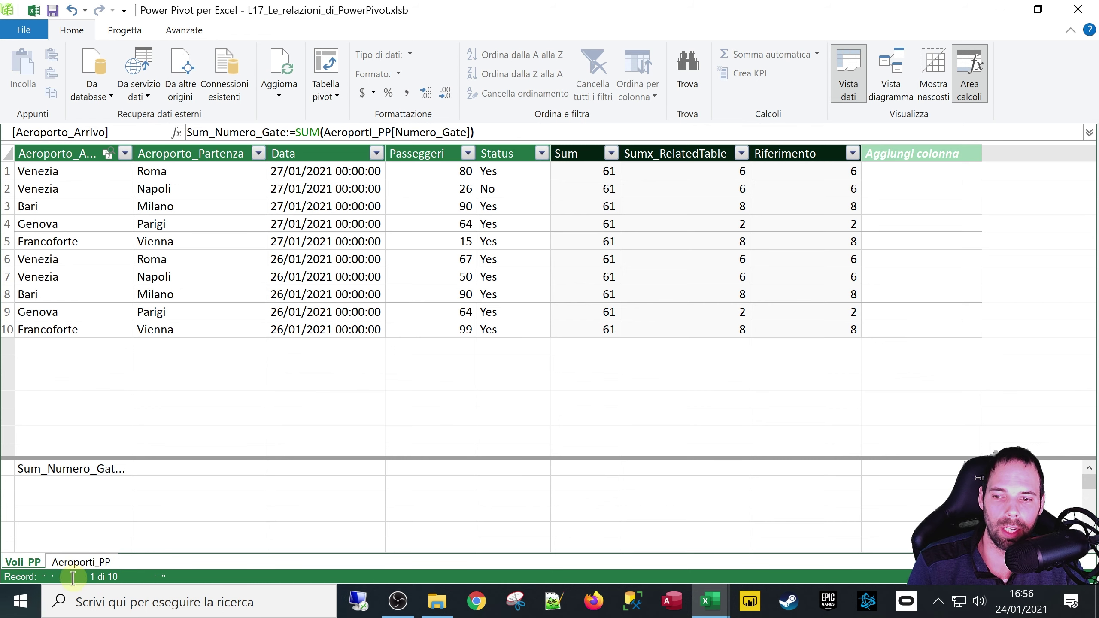
{"action": "left_click", "coordinate": [890, 73]}
- Drag Voli_PP and Aeroporti_PP beside each other in the diagram, then return to Data View
{"action": "left_click_drag", "start_coordinate": [326, 238], "coordinate": [289, 209]}
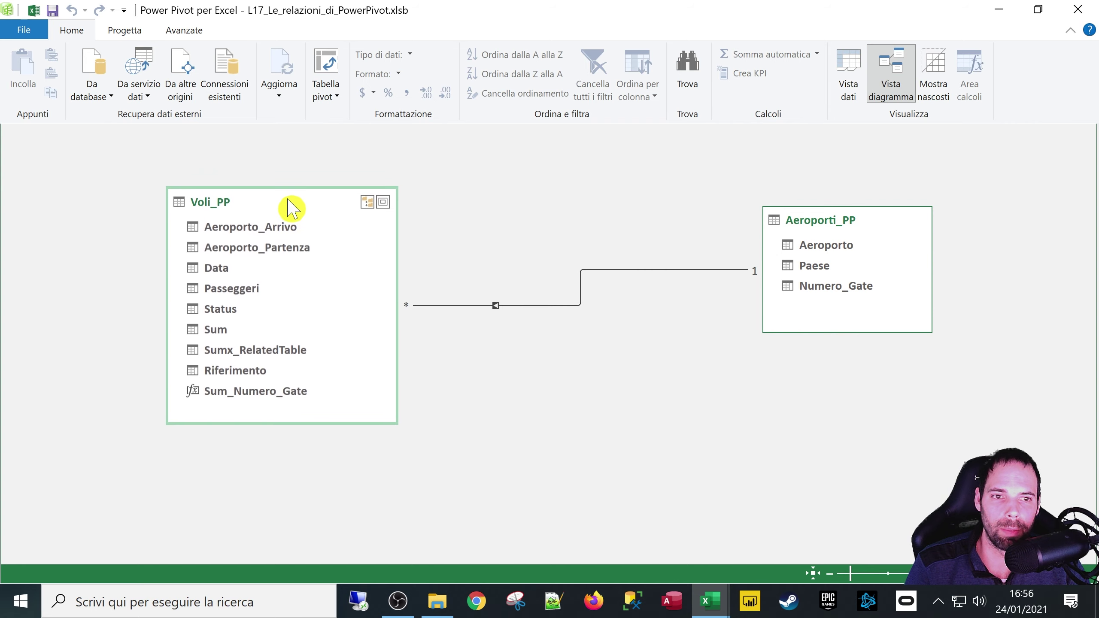
{"action": "left_click_drag", "start_coordinate": [839, 226], "coordinate": [583, 210]}
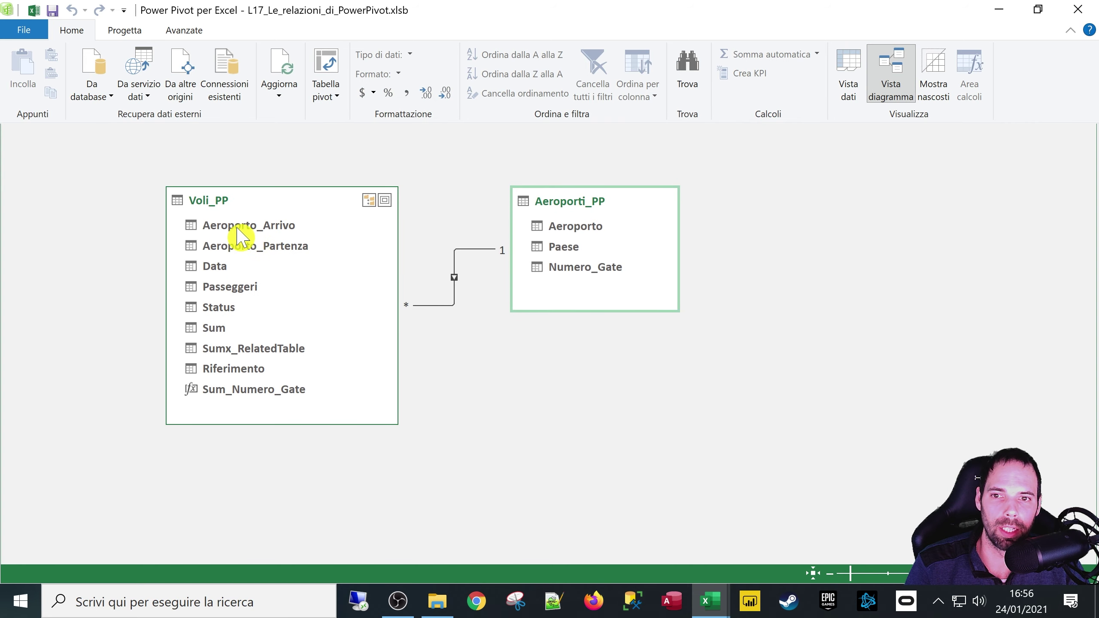
{"action": "left_click", "coordinate": [218, 237]}
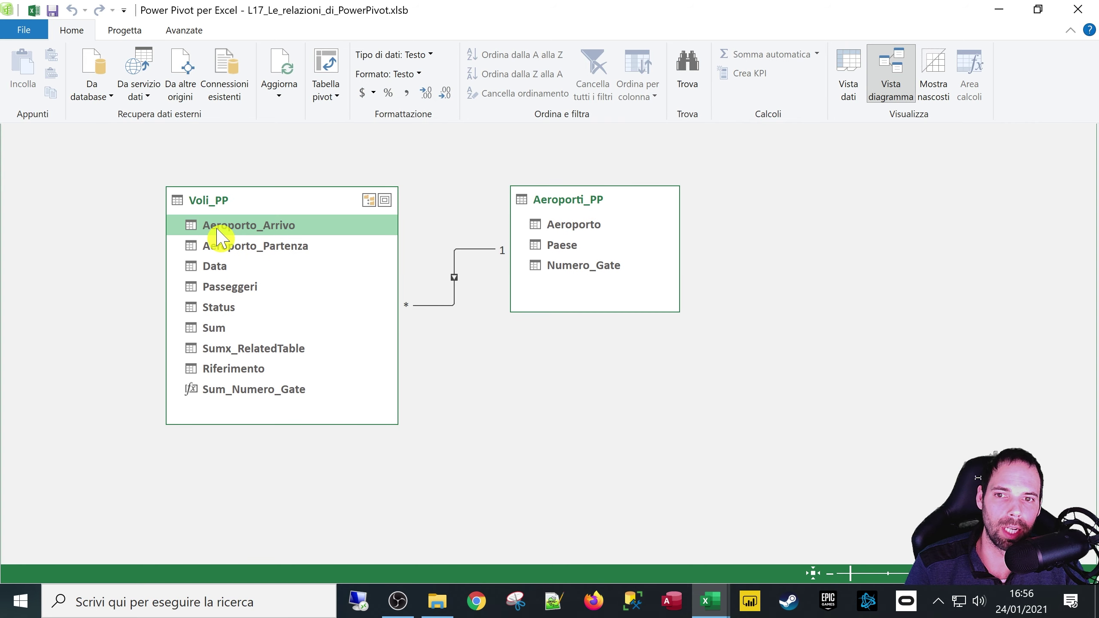
{"action": "left_click_drag", "start_coordinate": [281, 225], "coordinate": [462, 234]}
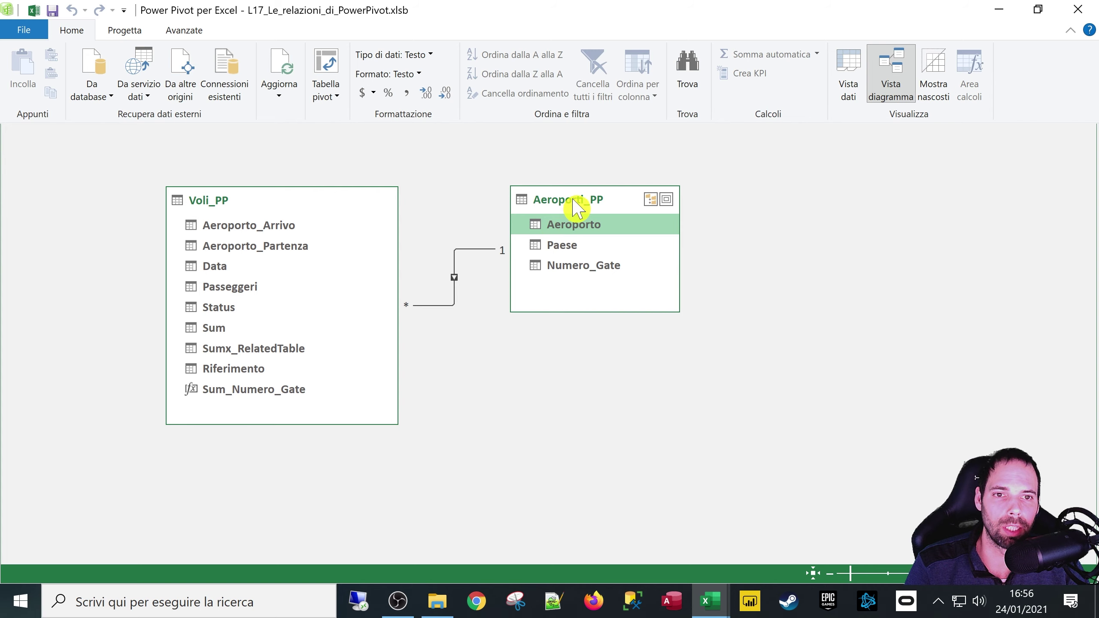
{"action": "left_click_drag", "start_coordinate": [575, 201], "coordinate": [589, 186]}
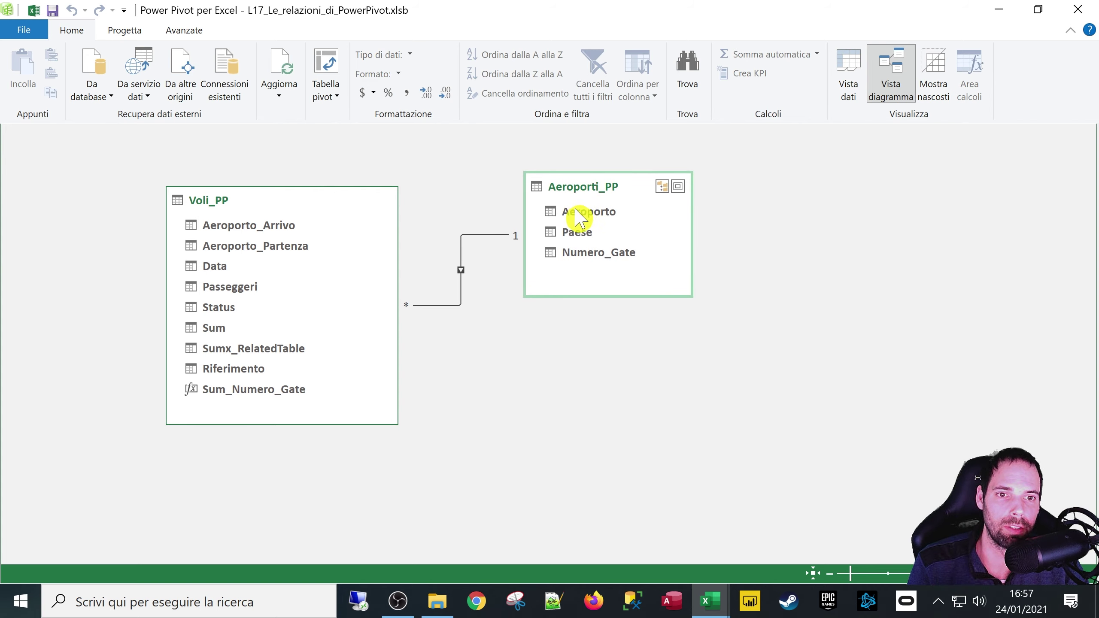
{"action": "left_click_drag", "start_coordinate": [589, 187], "coordinate": [568, 206]}
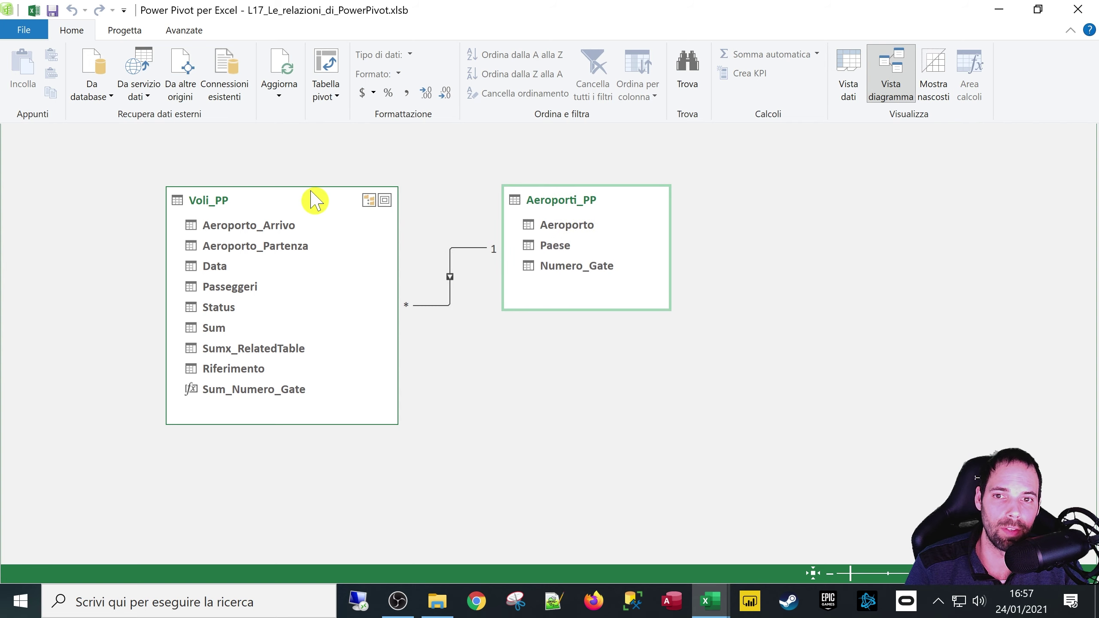
{"action": "left_click_drag", "start_coordinate": [314, 201], "coordinate": [335, 197]}
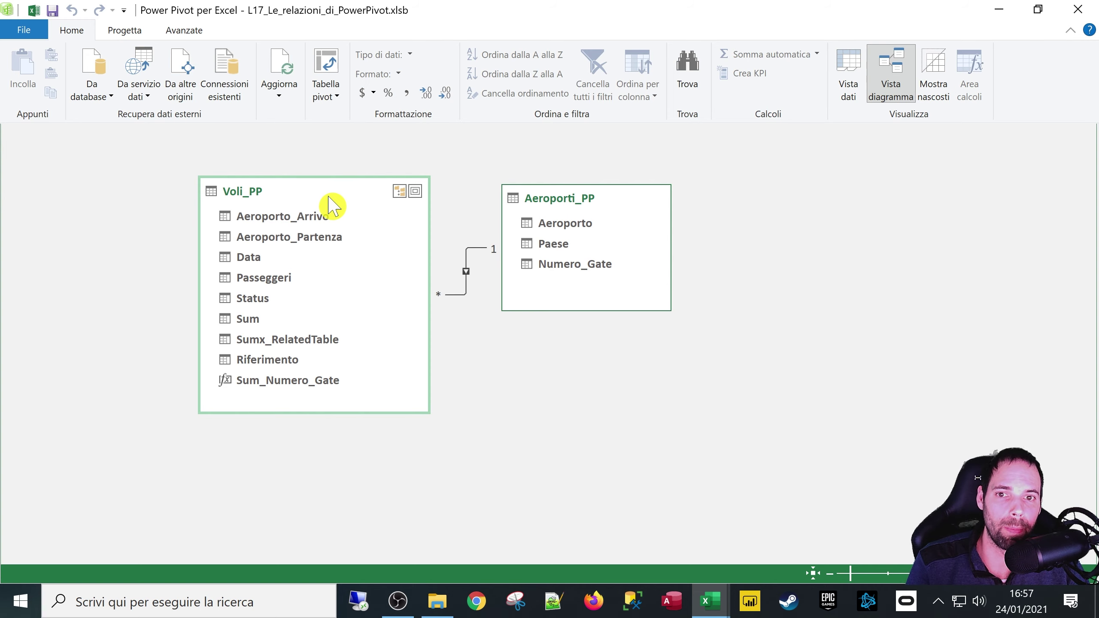
{"action": "left_click_drag", "start_coordinate": [330, 197], "coordinate": [300, 194]}
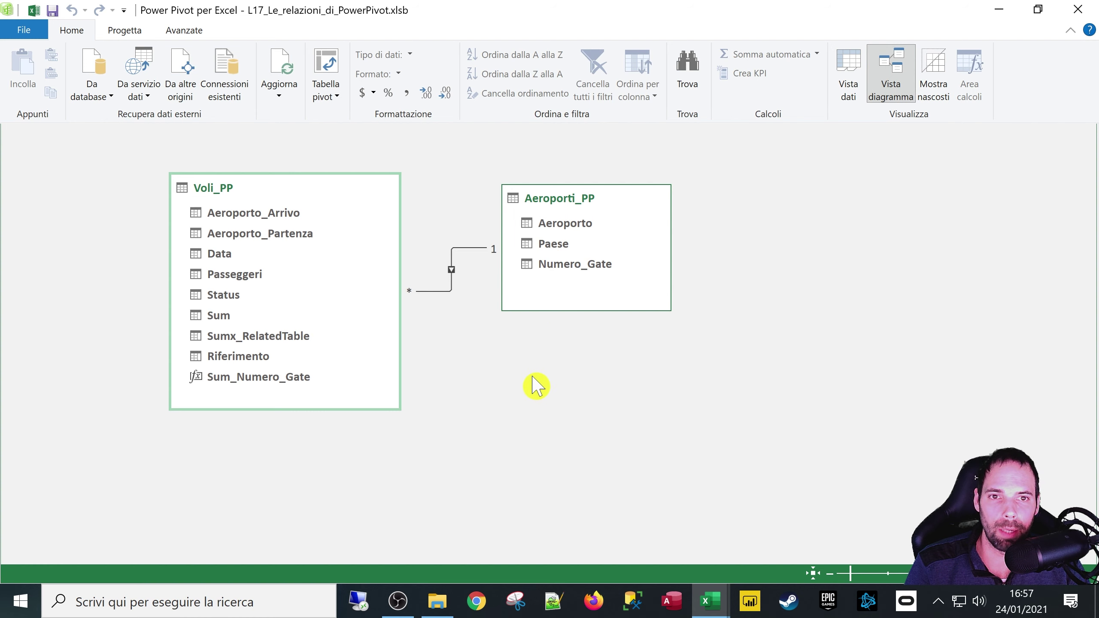
{"action": "left_click", "coordinate": [848, 74]}
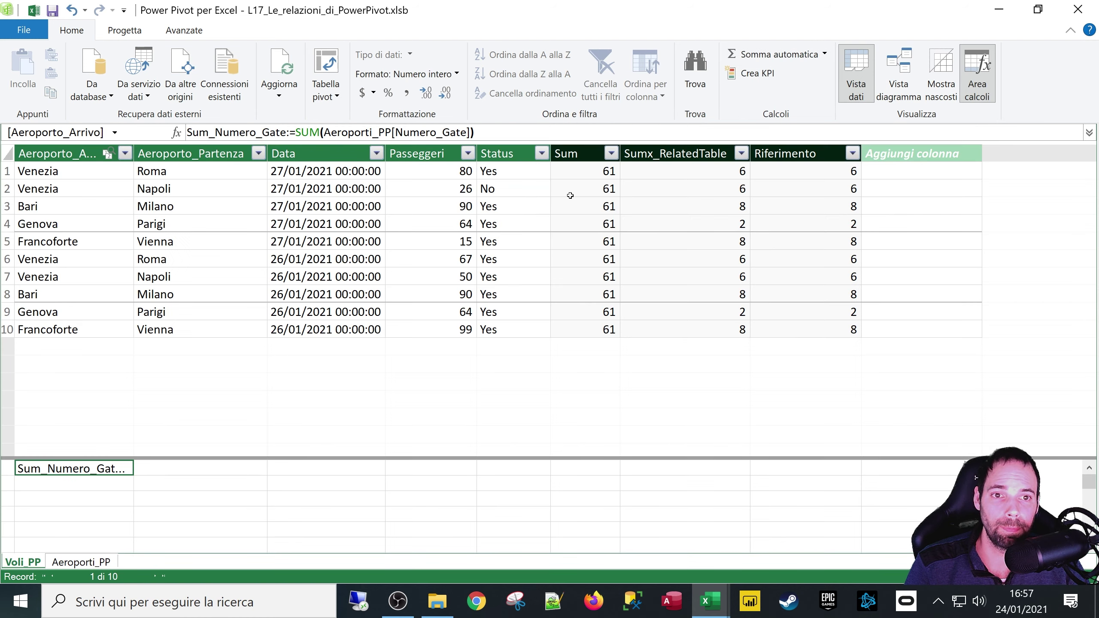
- Inspect the Sum formula =SUM(Aeroporti_PP[Numero_Gate]) and widen the Aeroporto_Arrivo column
{"action": "left_click", "coordinate": [570, 195]}
{"action": "left_click", "coordinate": [586, 166]}
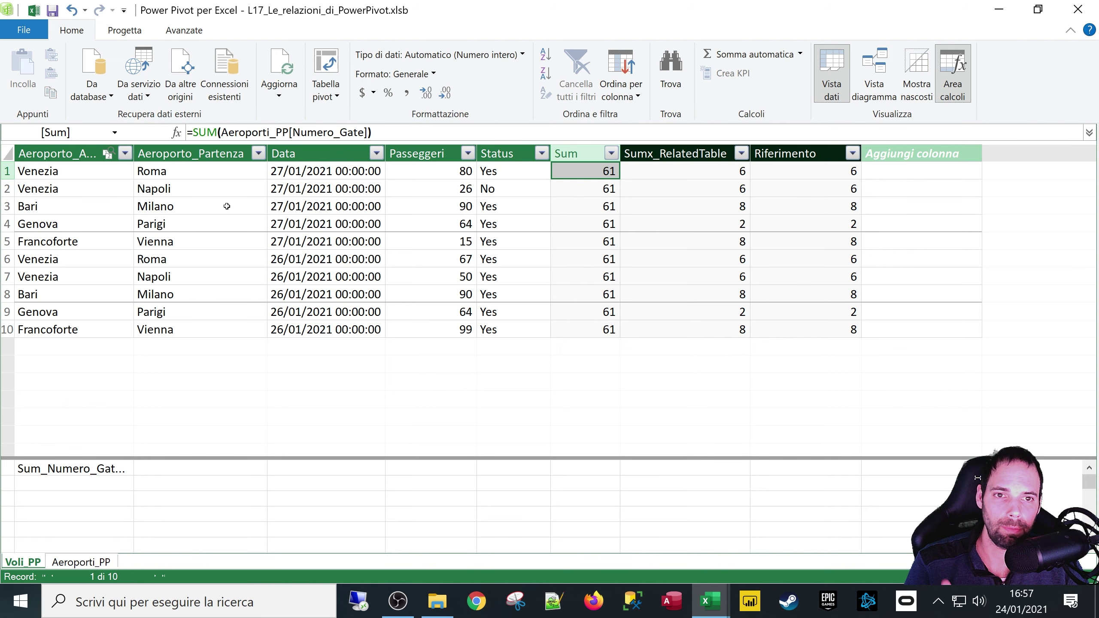
{"action": "left_click", "coordinate": [576, 189]}
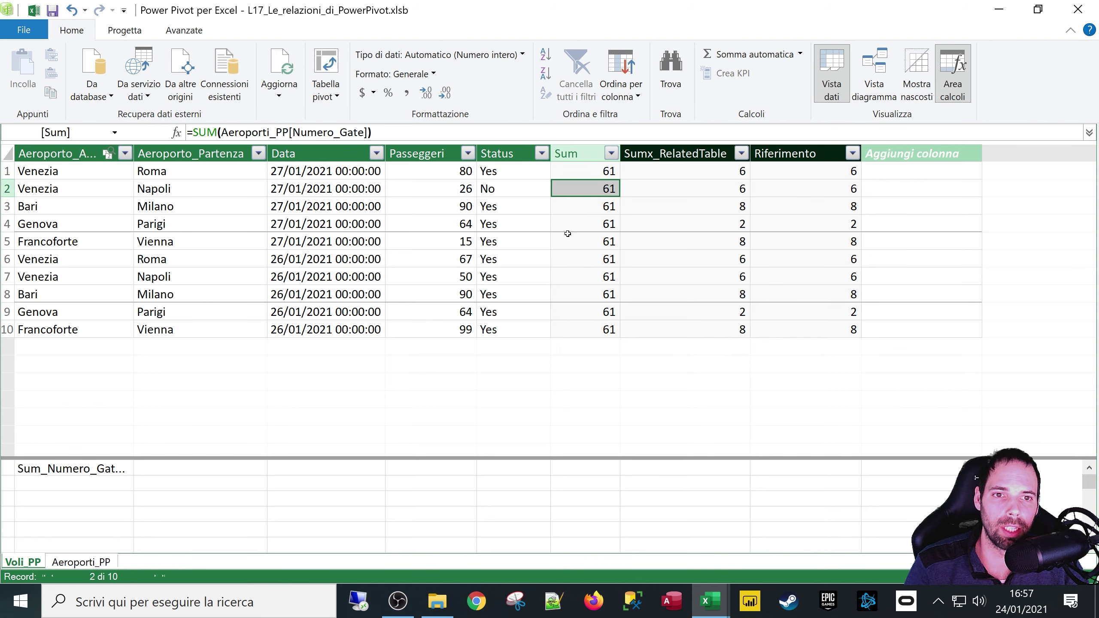
{"action": "left_click", "coordinate": [645, 197]}
{"action": "left_click", "coordinate": [587, 170]}
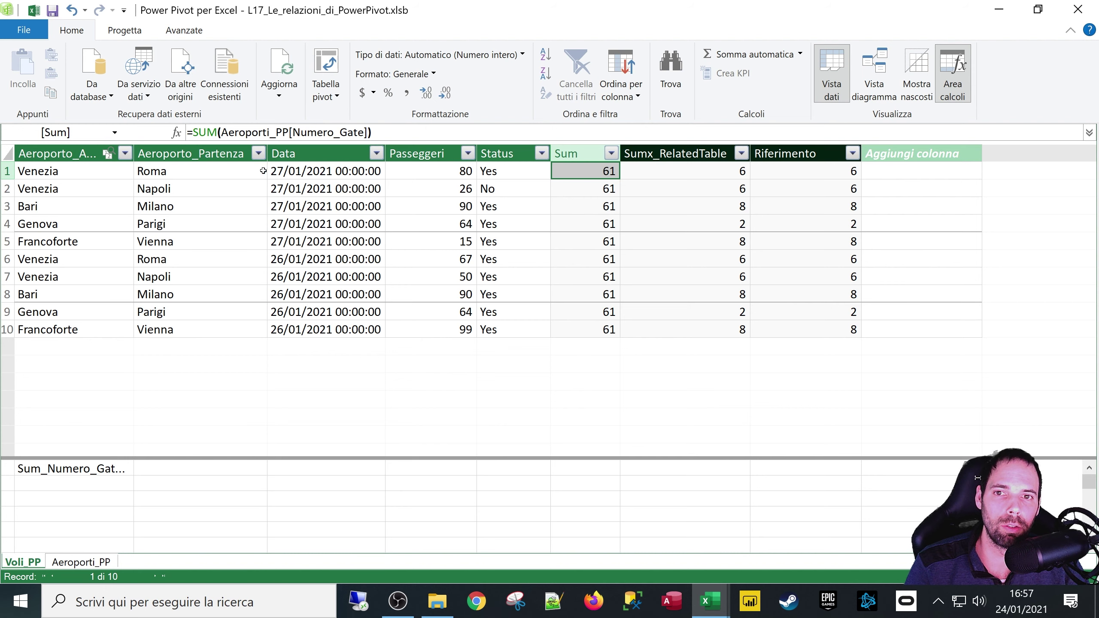
{"action": "left_click", "coordinate": [40, 174]}
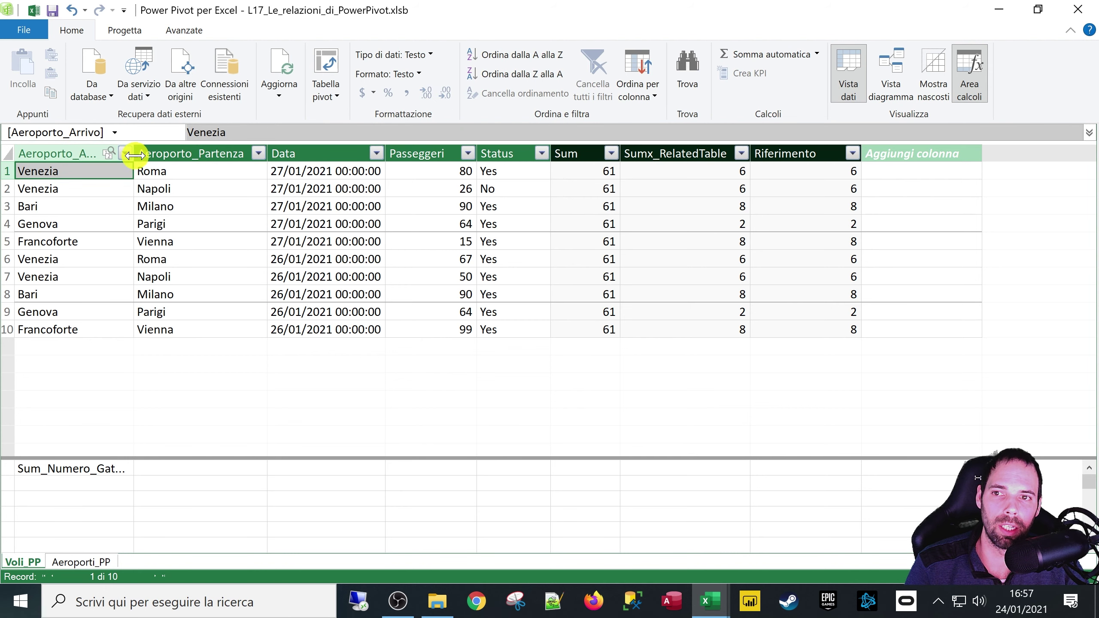
{"action": "left_click_drag", "start_coordinate": [133, 158], "coordinate": [179, 191]}
{"action": "left_click", "coordinate": [607, 177]}
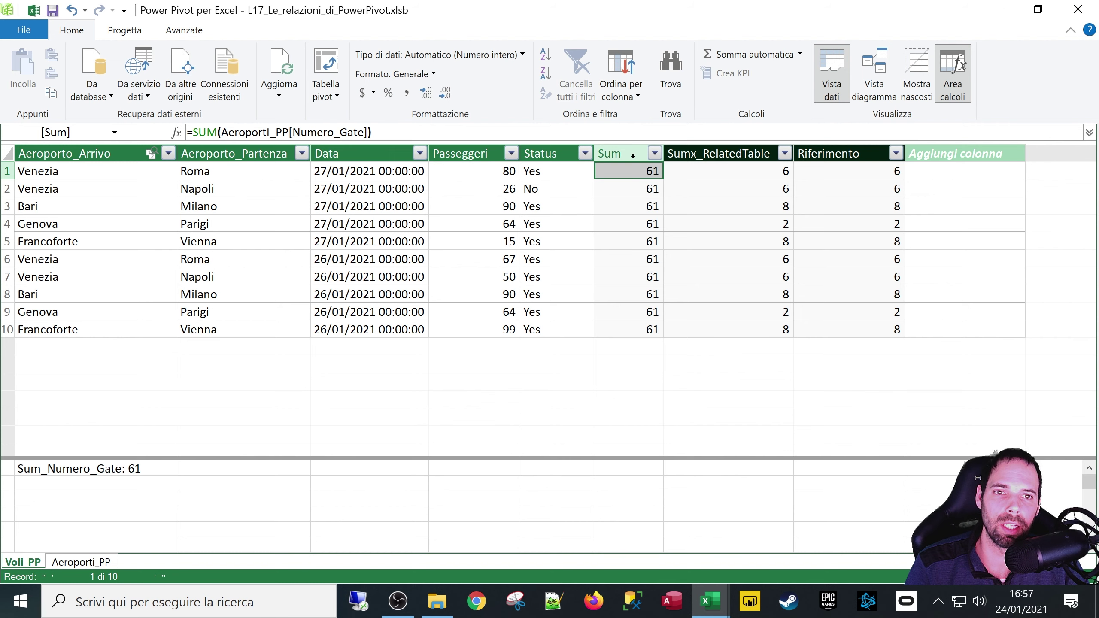
{"action": "left_click", "coordinate": [89, 178]}
{"action": "left_click", "coordinate": [641, 172]}
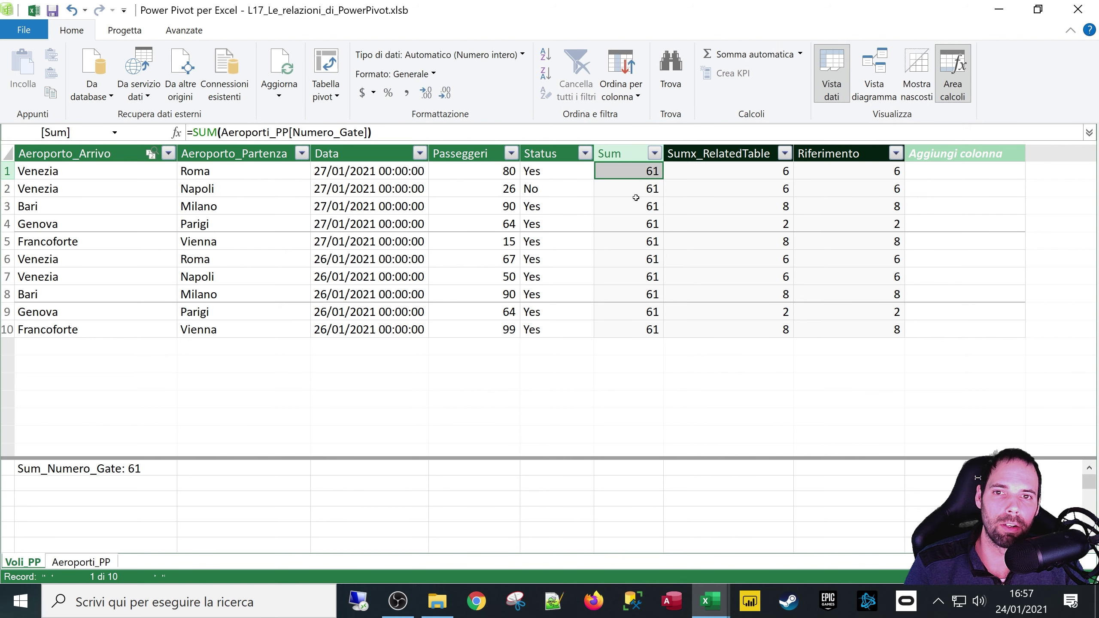
{"action": "left_click", "coordinate": [215, 132]}
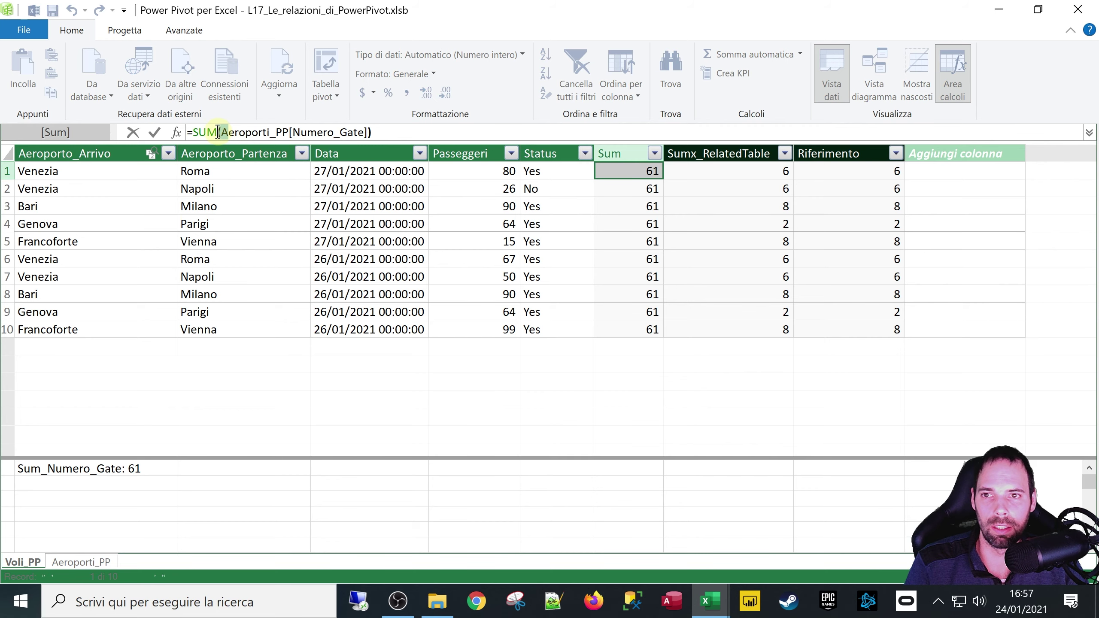
- Strip SUM( and the closing parenthesis so the Sum formula reads =Aeroporti_PP[Numero_Gate]
{"action": "left_click_drag", "start_coordinate": [218, 132], "coordinate": [190, 136]}
{"action": "key", "text": "BackSpace"}
{"action": "left_click_drag", "start_coordinate": [348, 137], "coordinate": [176, 130]}
{"action": "key", "text": "BackSpace"}
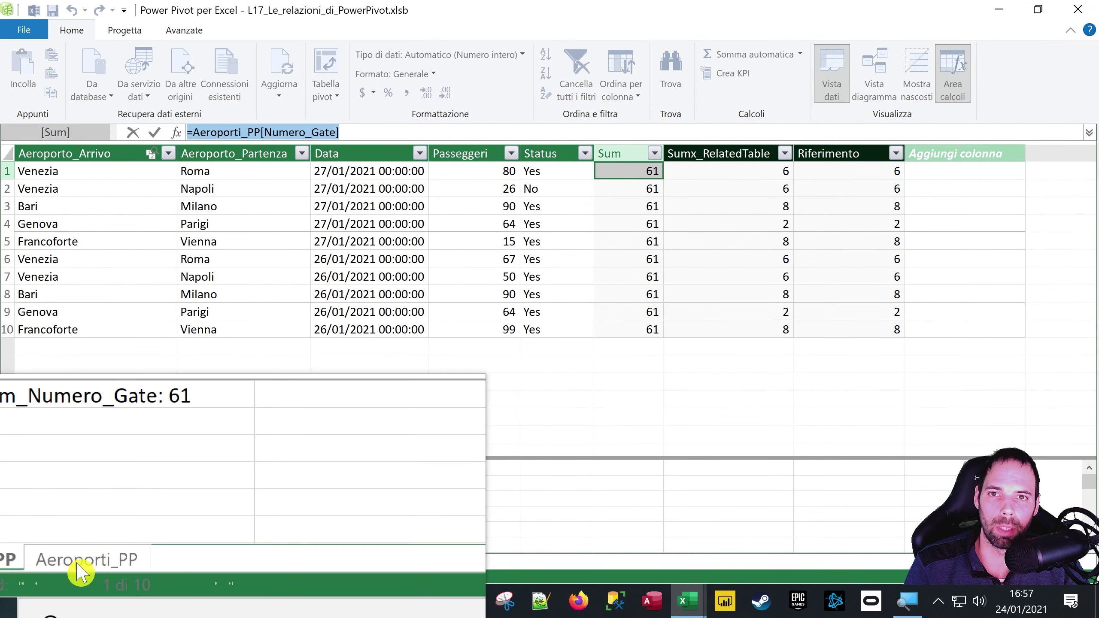
{"action": "left_click", "coordinate": [187, 133]}
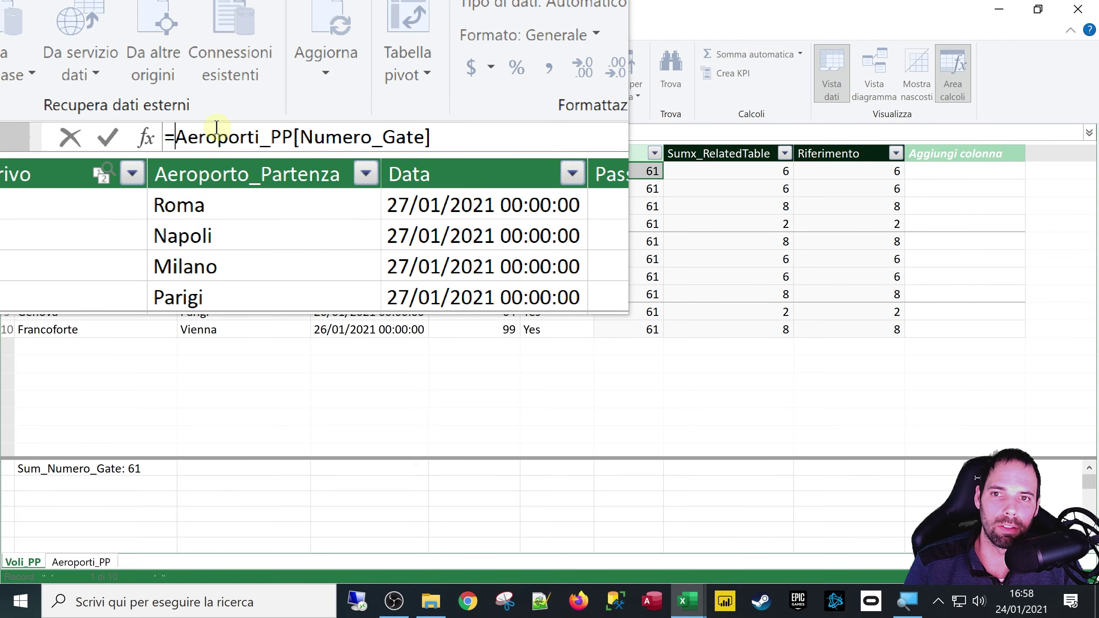
{"action": "mouse_move", "coordinate": [183, 130]}
{"action": "left_mouse_down"}
{"action": "mouse_move", "coordinate": [343, 136]}
{"action": "mouse_move", "coordinate": [192, 132]}
{"action": "left_mouse_up"}
{"action": "left_click", "coordinate": [358, 132]}
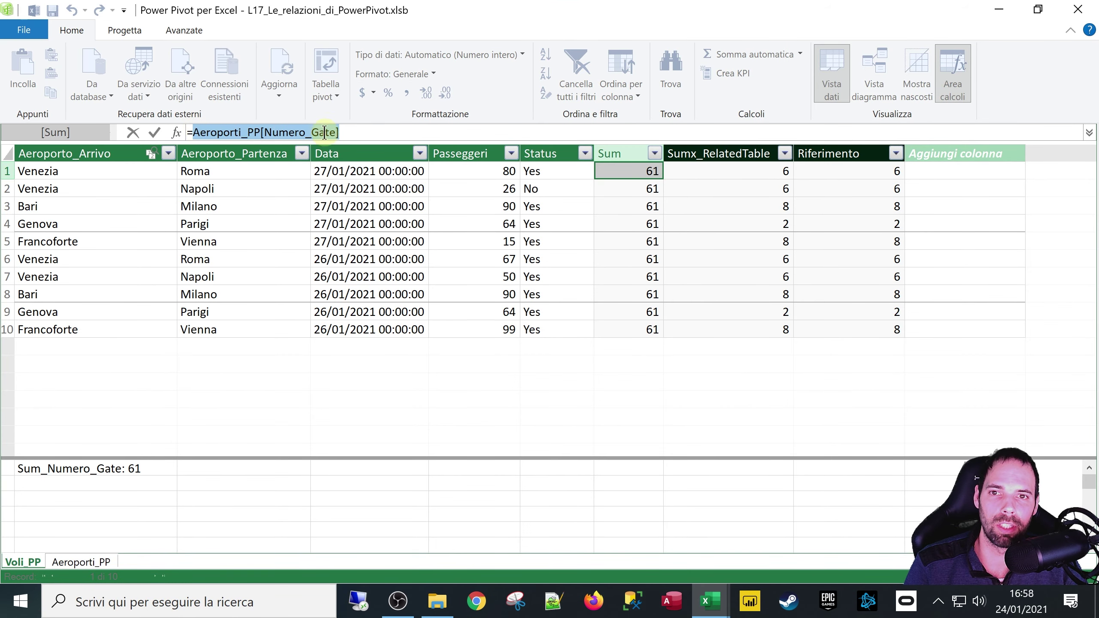
{"action": "left_click", "coordinate": [341, 132]}
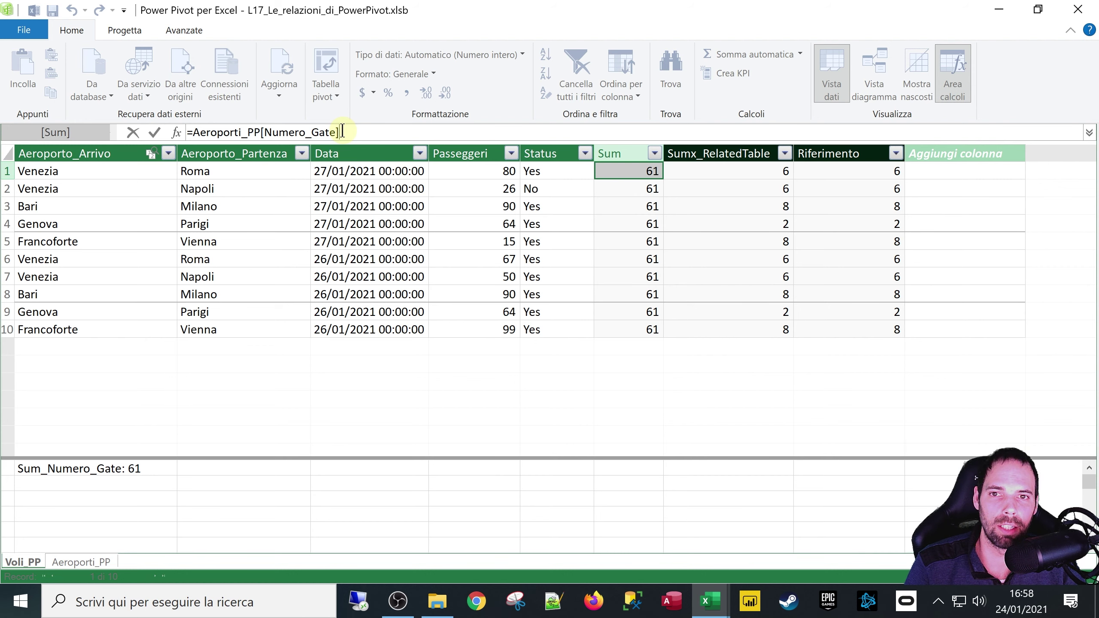
{"action": "key", "text": "Return"}
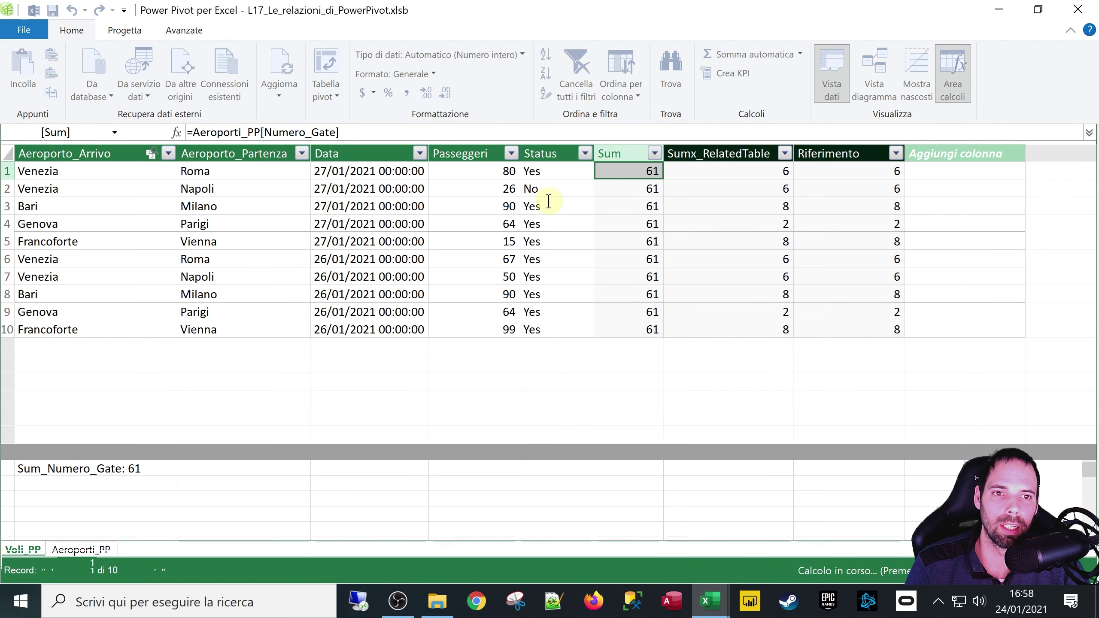
- Check the #ERRORE results across the Sum column rows
{"action": "left_click", "coordinate": [619, 208]}
{"action": "left_click", "coordinate": [616, 227]}
{"action": "left_click", "coordinate": [611, 246]}
{"action": "left_click", "coordinate": [609, 259]}
{"action": "left_click", "coordinate": [609, 277]}
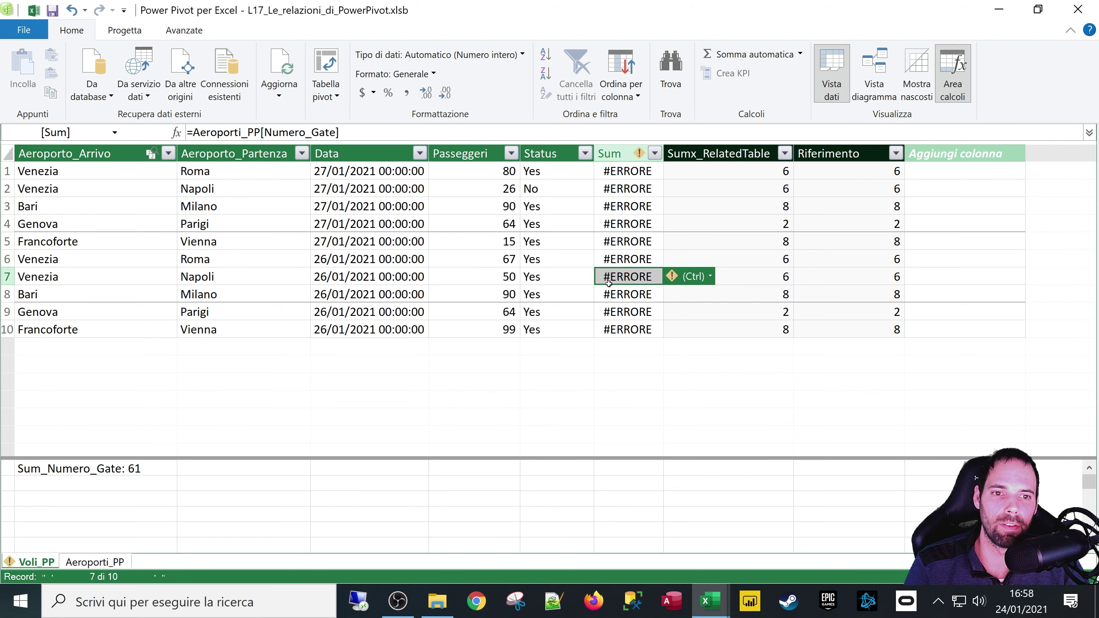
{"action": "left_click", "coordinate": [610, 312]}
{"action": "left_click", "coordinate": [617, 238]}
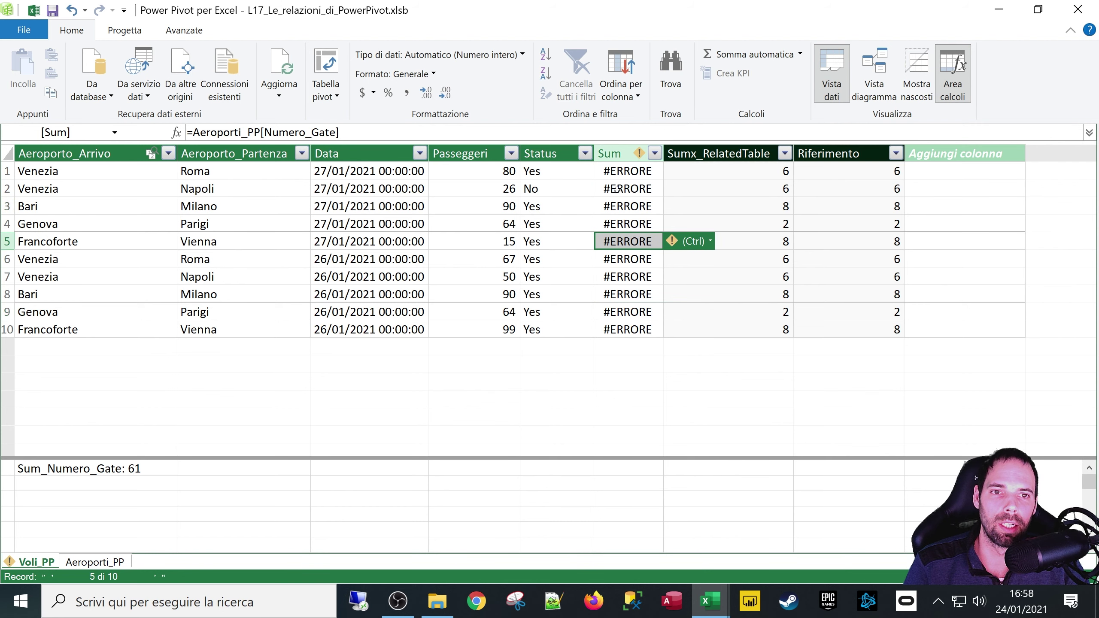
{"action": "left_click", "coordinate": [617, 172]}
{"action": "left_click", "coordinate": [615, 186]}
{"action": "left_click", "coordinate": [614, 222]}
{"action": "left_click", "coordinate": [621, 172]}
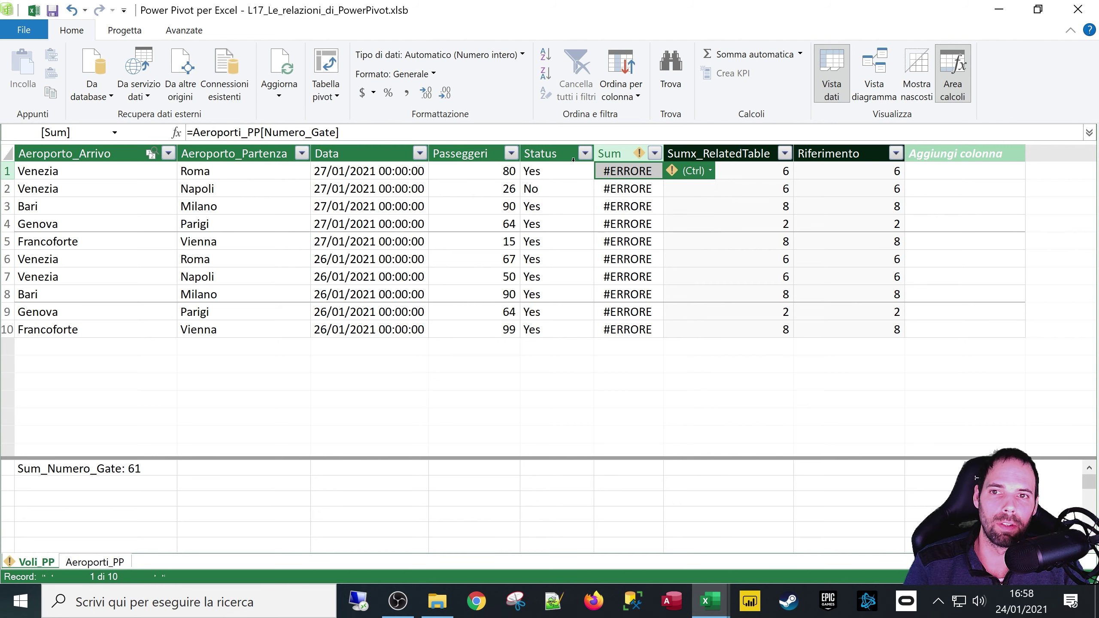
- Restore the Sum formula to =SUM(Aeroporti_PP[Numero_Gate]) and commit it
{"action": "left_click", "coordinate": [192, 133]}
{"action": "type", "text": "SUM("}
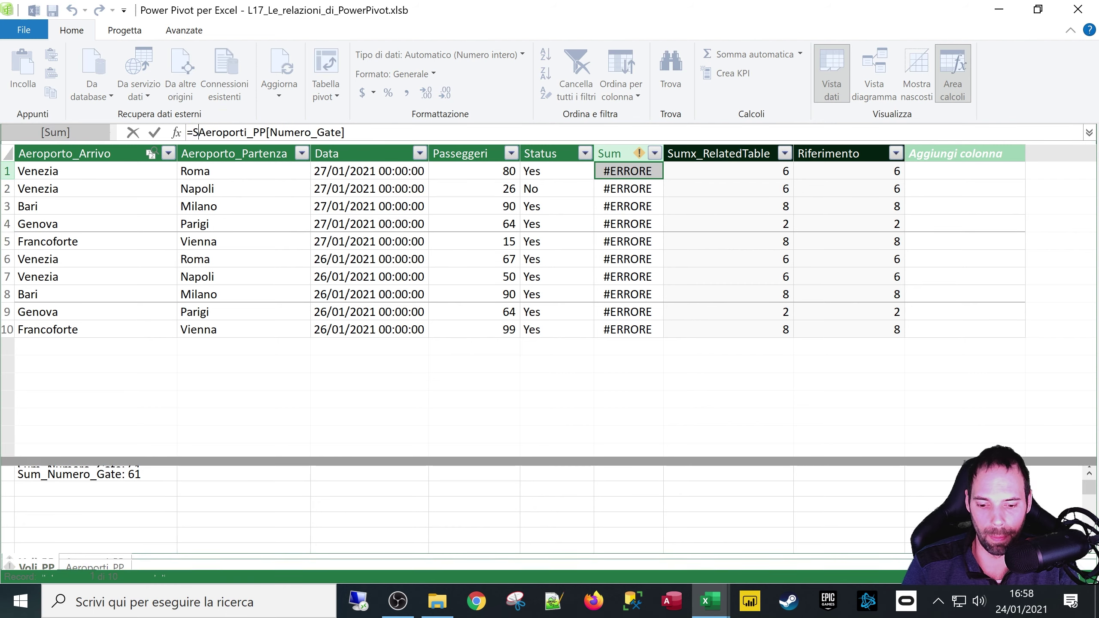
{"action": "key", "text": "BackSpace"}
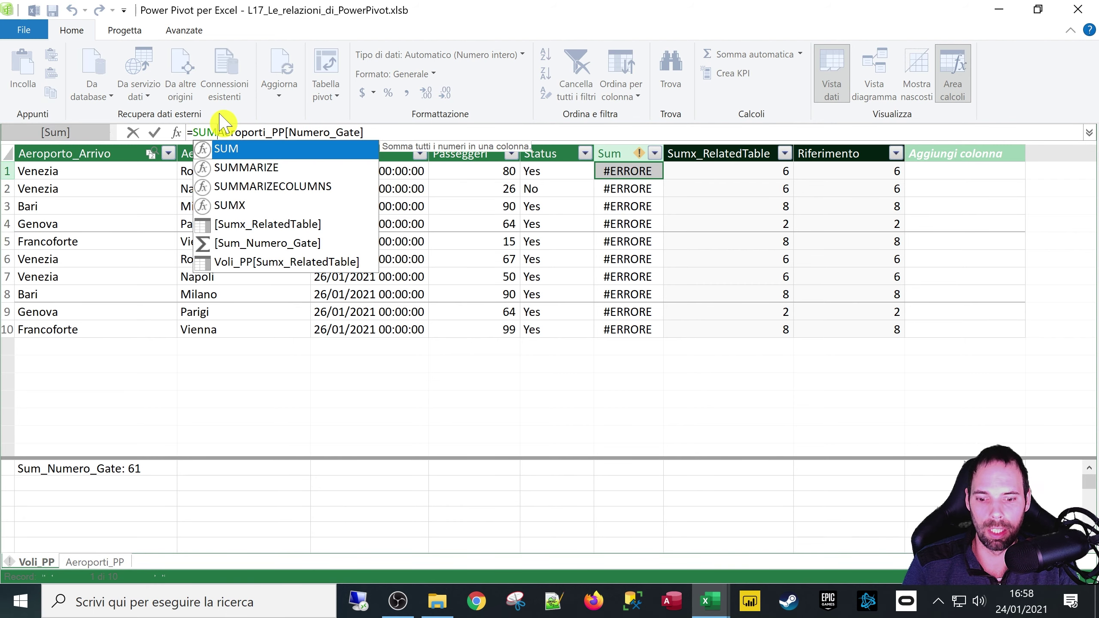
{"action": "type", "text": "("}
{"action": "left_click", "coordinate": [399, 130]}
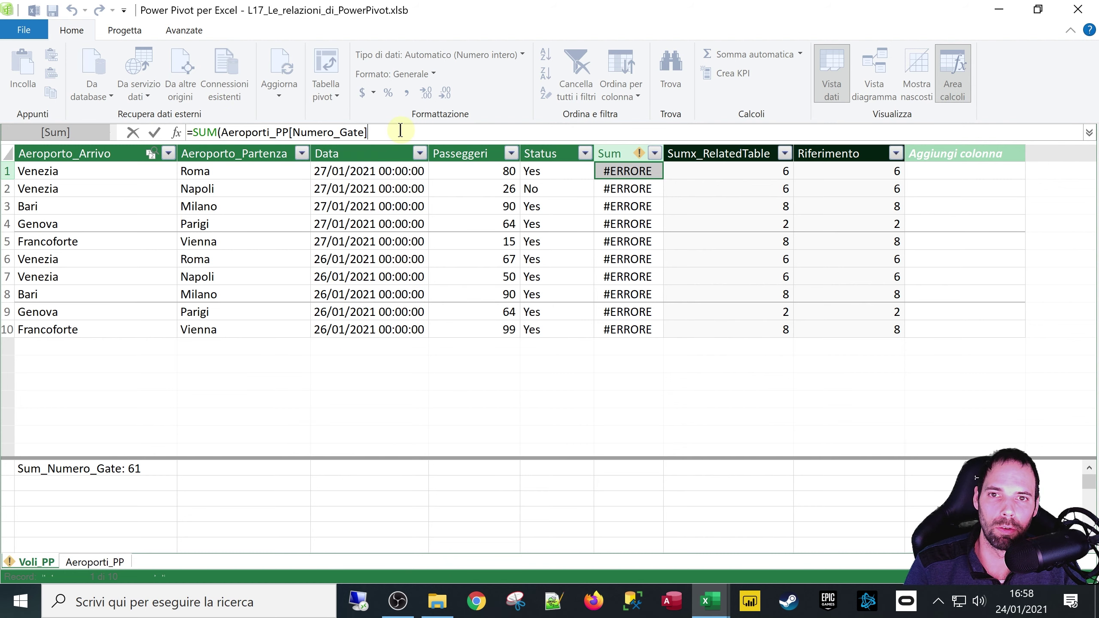
{"action": "type", "text": ")"}
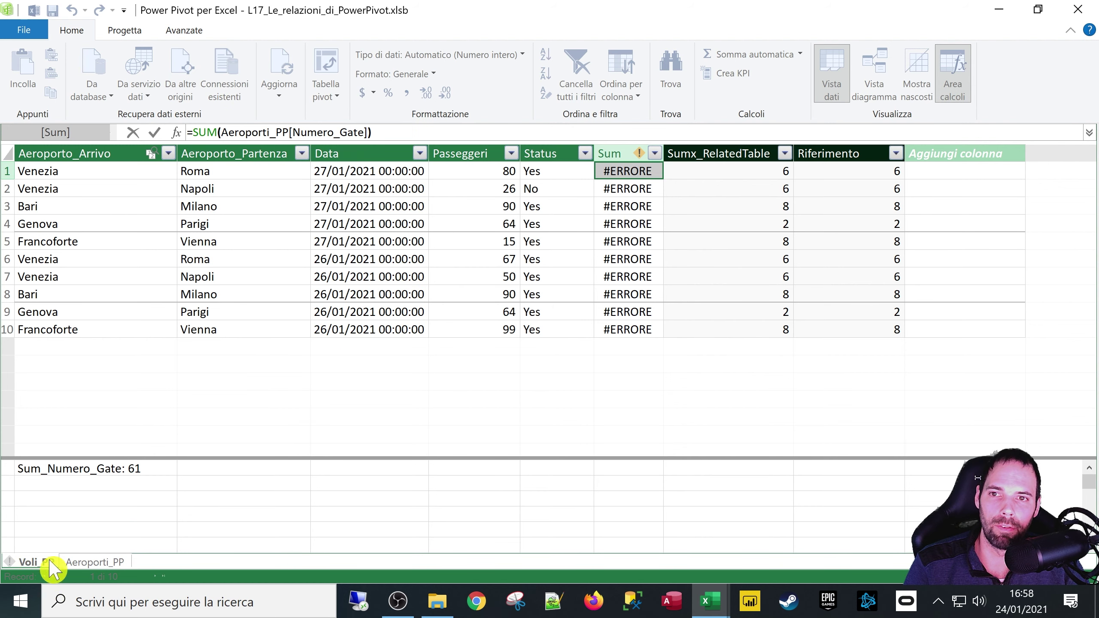
{"action": "left_click_drag", "start_coordinate": [400, 131], "coordinate": [194, 132]}
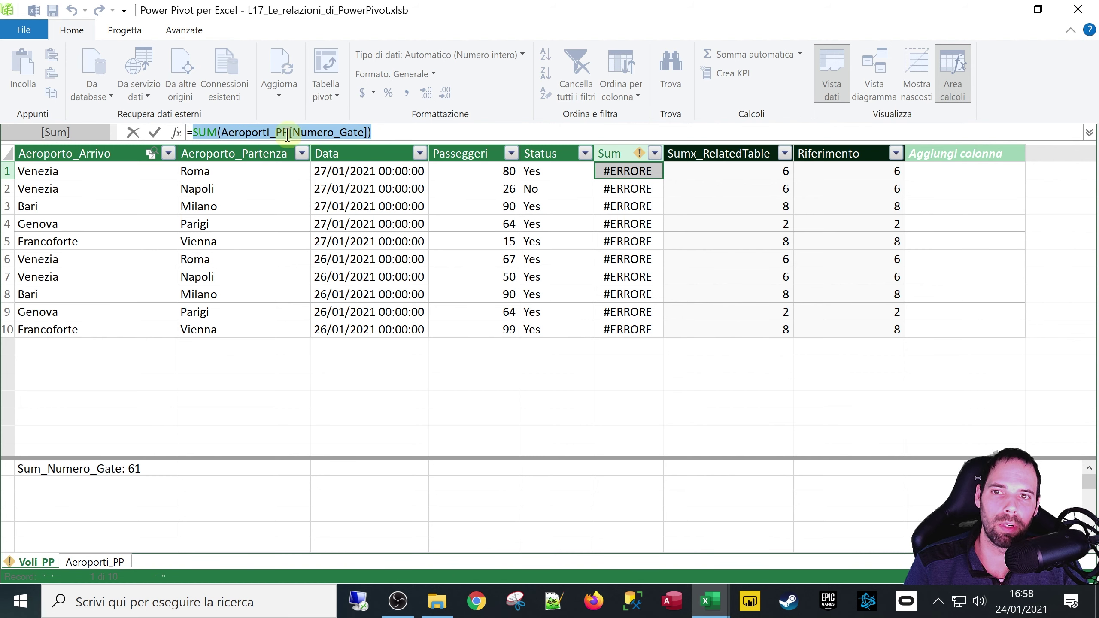
{"action": "key", "text": "Return"}
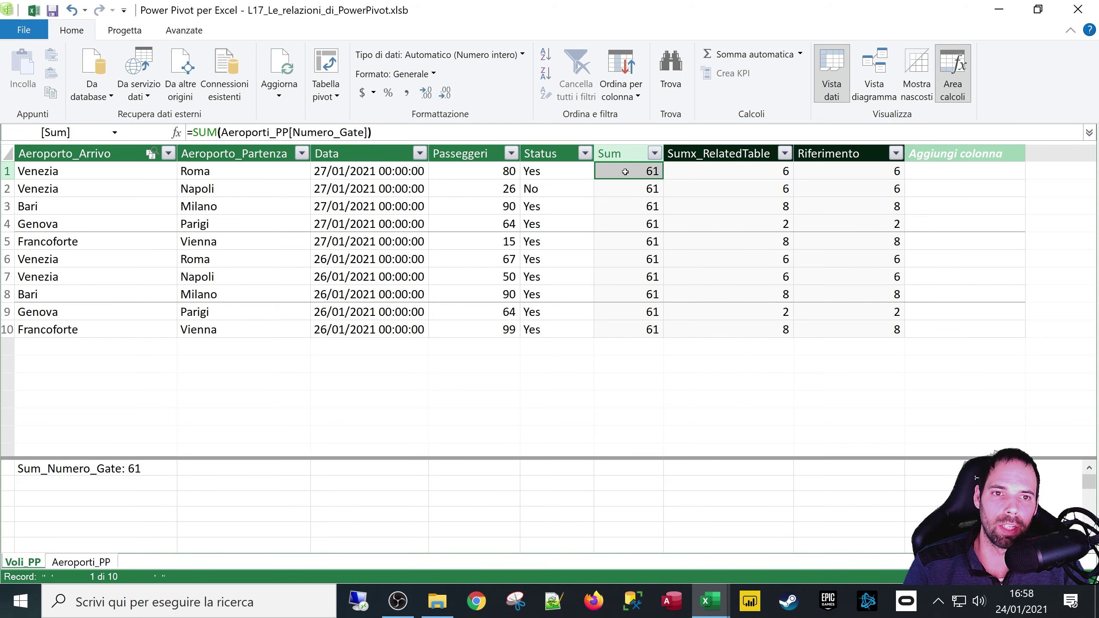
- Check the arrival airports and the Sum value of 61 on the first flight rows
{"action": "left_click", "coordinate": [87, 177]}
{"action": "left_click", "coordinate": [72, 188]}
{"action": "left_click", "coordinate": [72, 209]}
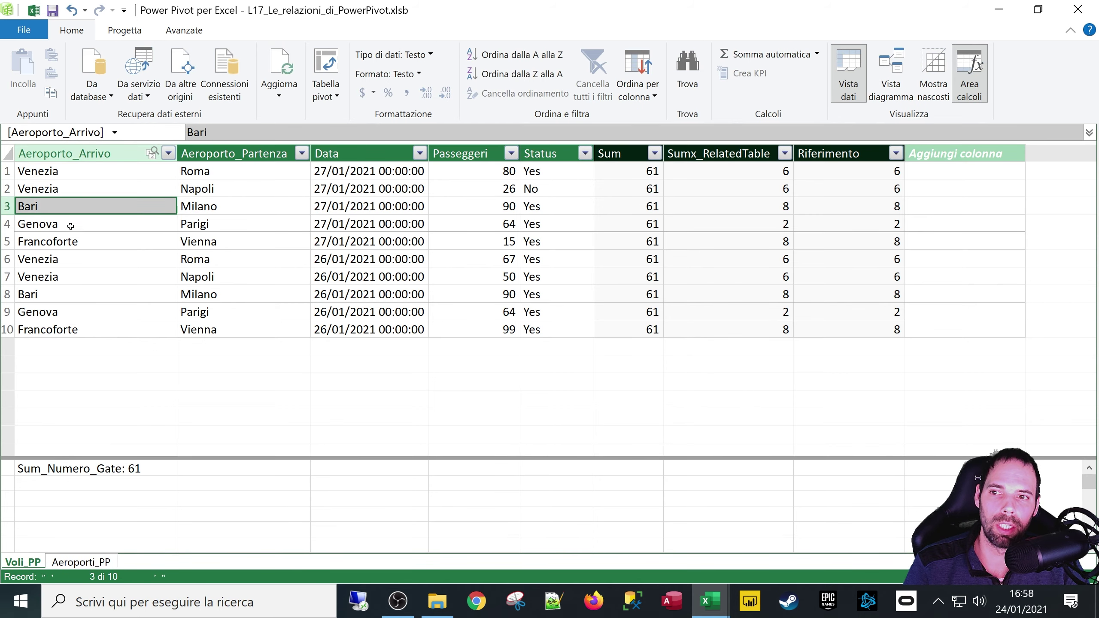
{"action": "left_click", "coordinate": [72, 223]}
{"action": "left_click", "coordinate": [628, 170]}
{"action": "left_click", "coordinate": [626, 191]}
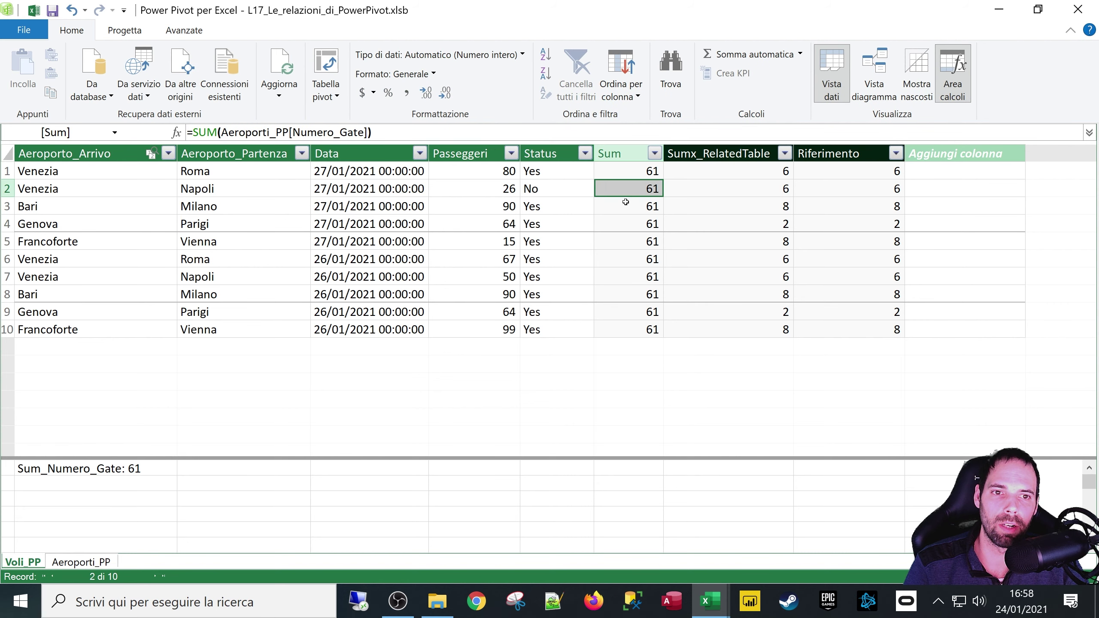
{"action": "left_click", "coordinate": [624, 211]}
{"action": "left_click", "coordinate": [618, 174]}
{"action": "left_click", "coordinate": [393, 132]}
{"action": "left_click_drag", "start_coordinate": [392, 132], "coordinate": [164, 132]}
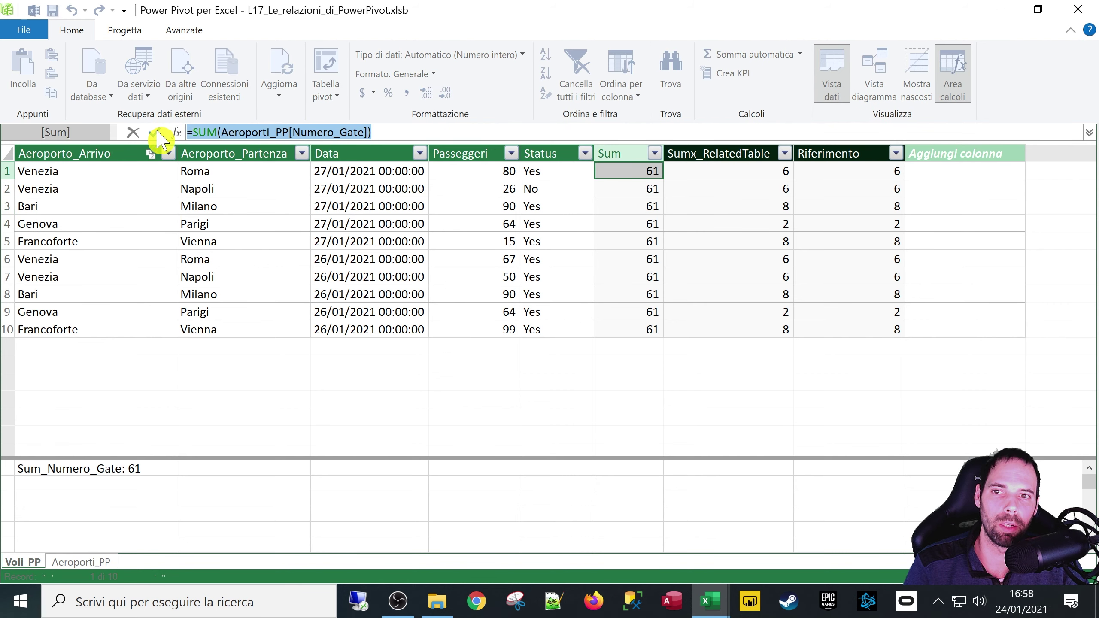
{"action": "left_click", "coordinate": [199, 134]}
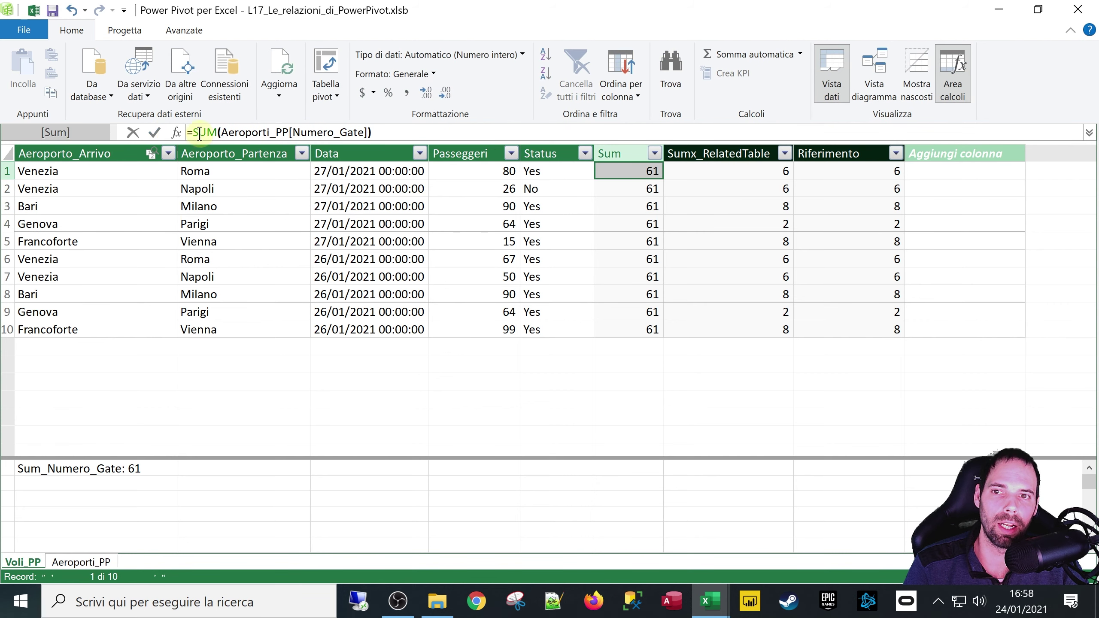
- Auto-fit the Aeroporto, Paese and Numero_Gate columns in Aeroporti_PP, then return to Voli_PP
{"action": "left_click", "coordinate": [109, 562]}
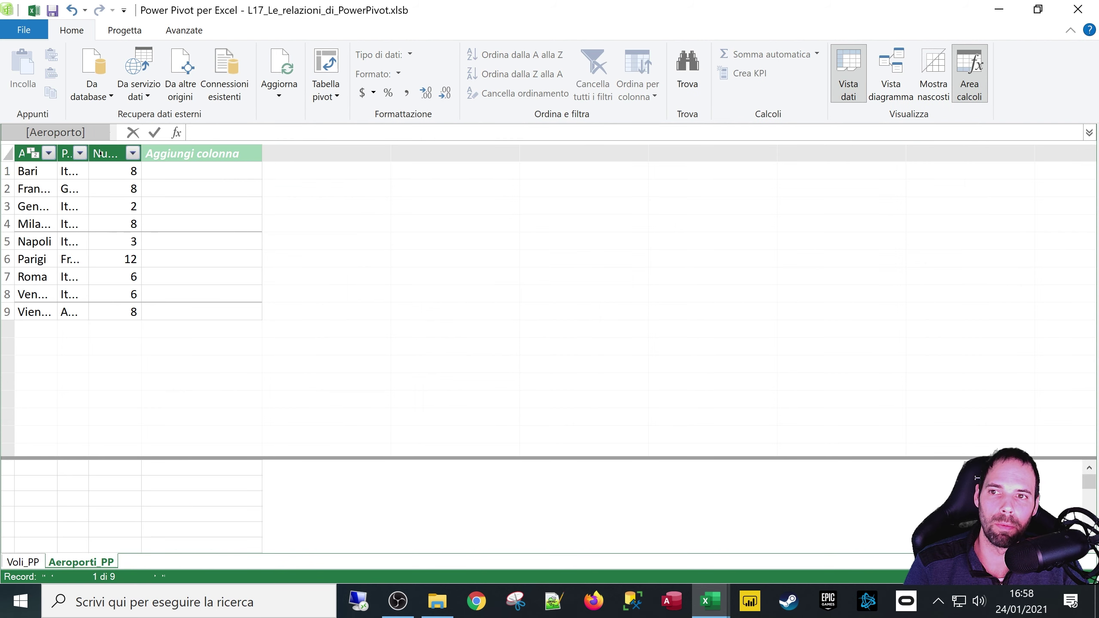
{"action": "double_click", "coordinate": [142, 153]}
{"action": "double_click", "coordinate": [88, 153]}
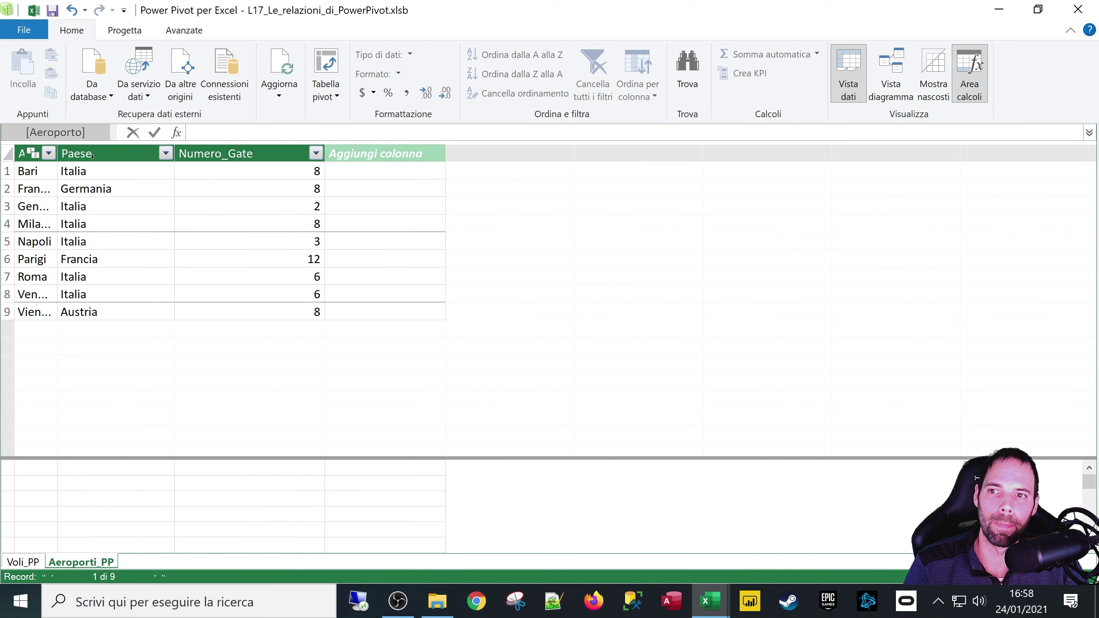
{"action": "double_click", "coordinate": [58, 154]}
{"action": "left_click", "coordinate": [286, 156]}
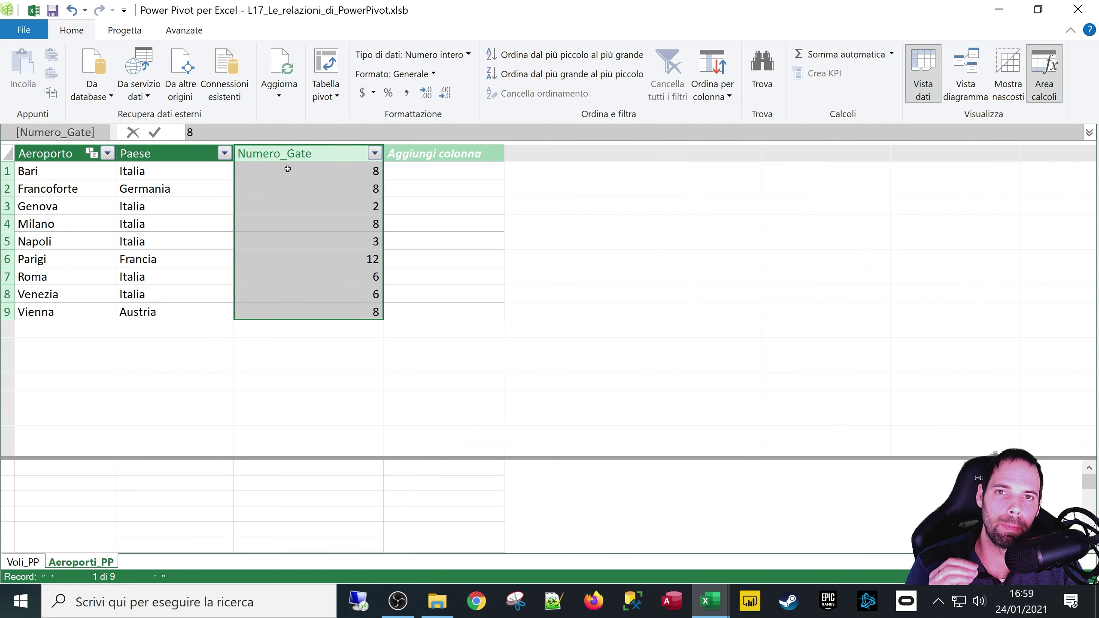
{"action": "left_click", "coordinate": [22, 562]}
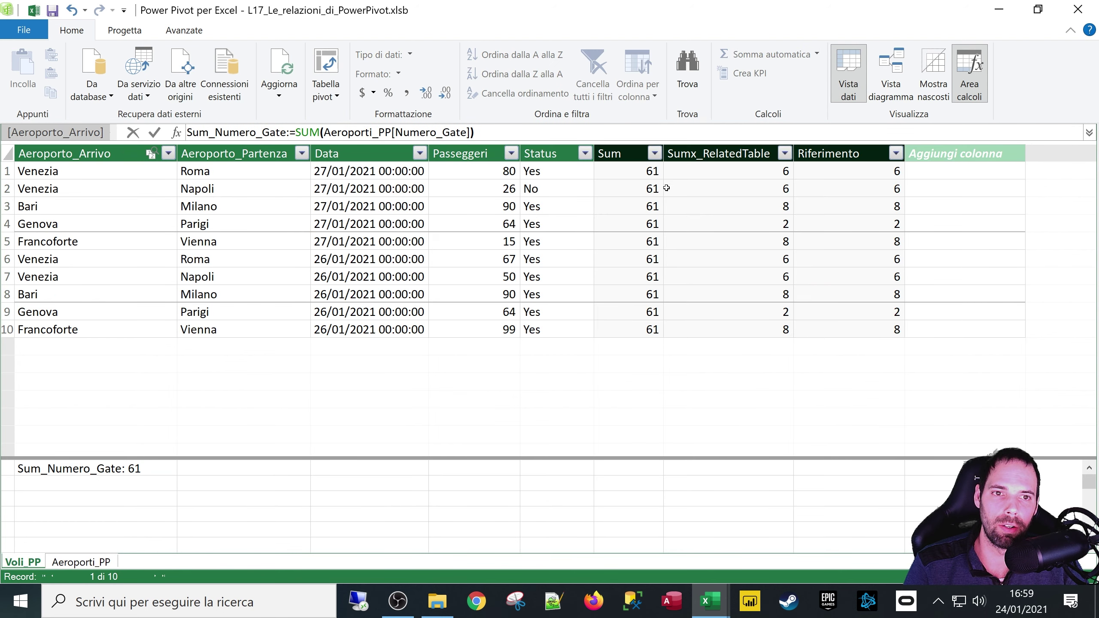
{"action": "left_click", "coordinate": [623, 171]}
{"action": "key", "text": "Down"}
{"action": "key", "text": "Down"}
{"action": "key", "text": "Down"}
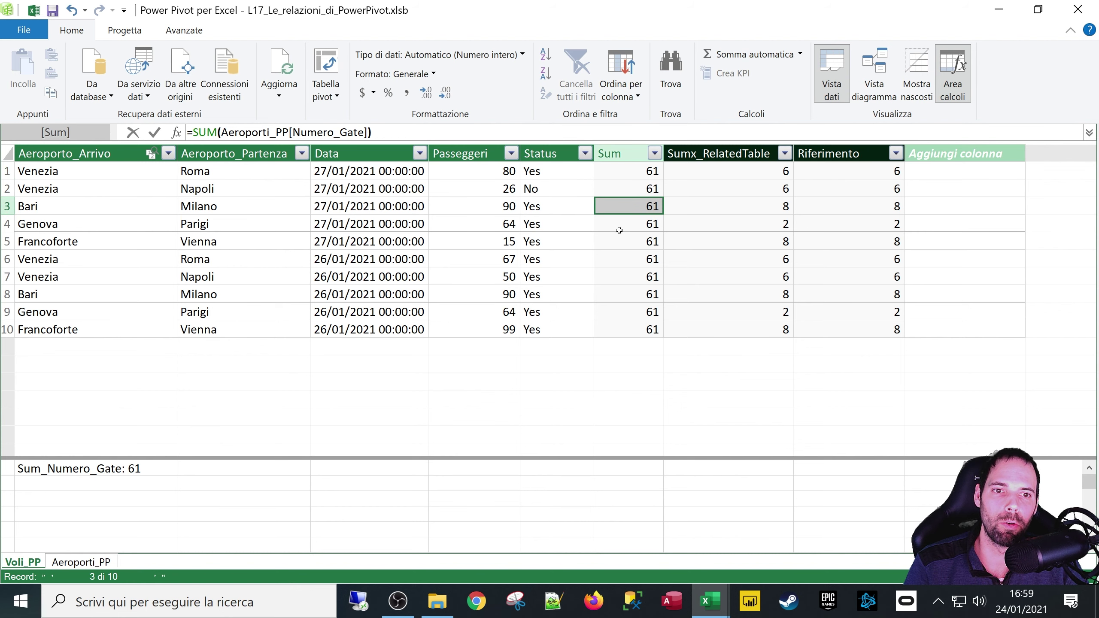
{"action": "left_click", "coordinate": [617, 246]}
{"action": "left_click", "coordinate": [618, 271]}
{"action": "left_click", "coordinate": [614, 298]}
{"action": "left_click", "coordinate": [613, 316]}
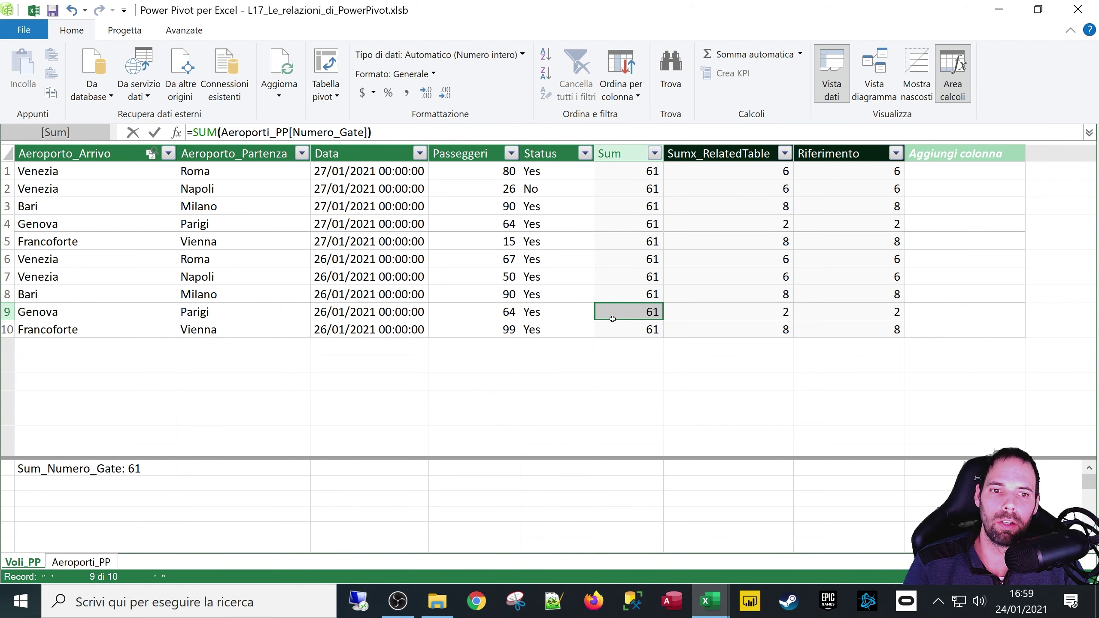
{"action": "left_click", "coordinate": [620, 170]}
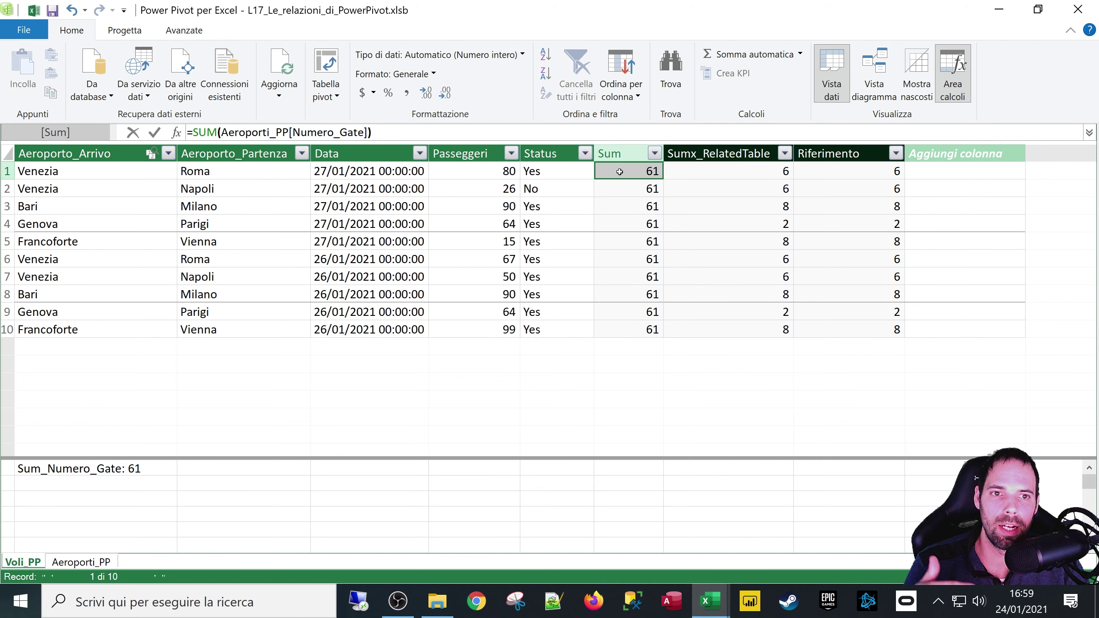
{"action": "left_click", "coordinate": [100, 565]}
{"action": "left_click", "coordinate": [317, 156]}
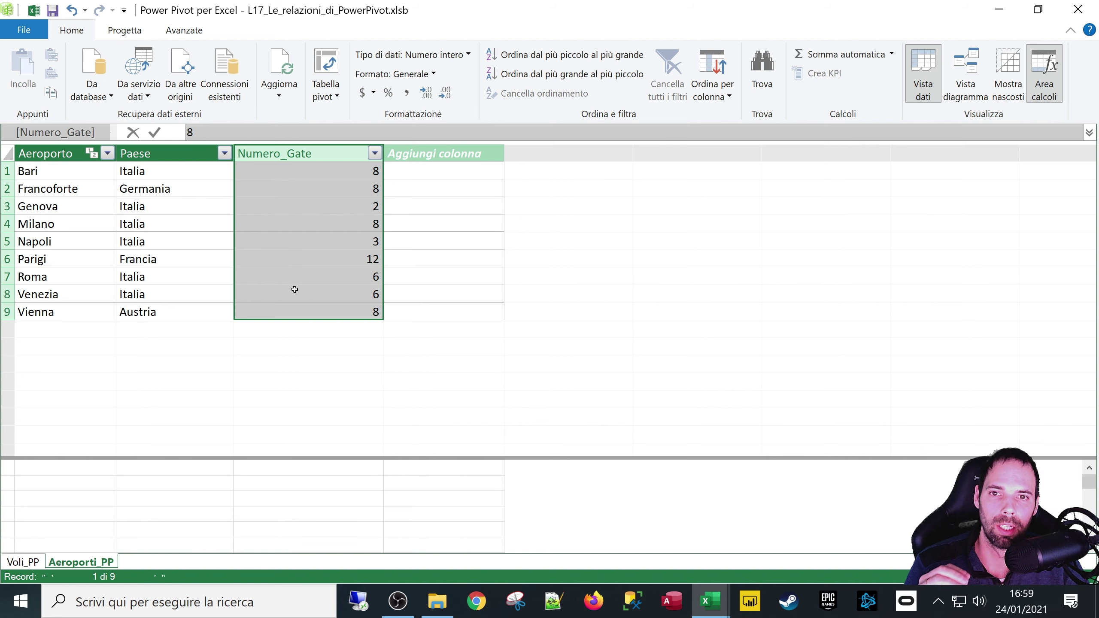
{"action": "left_click", "coordinate": [22, 562]}
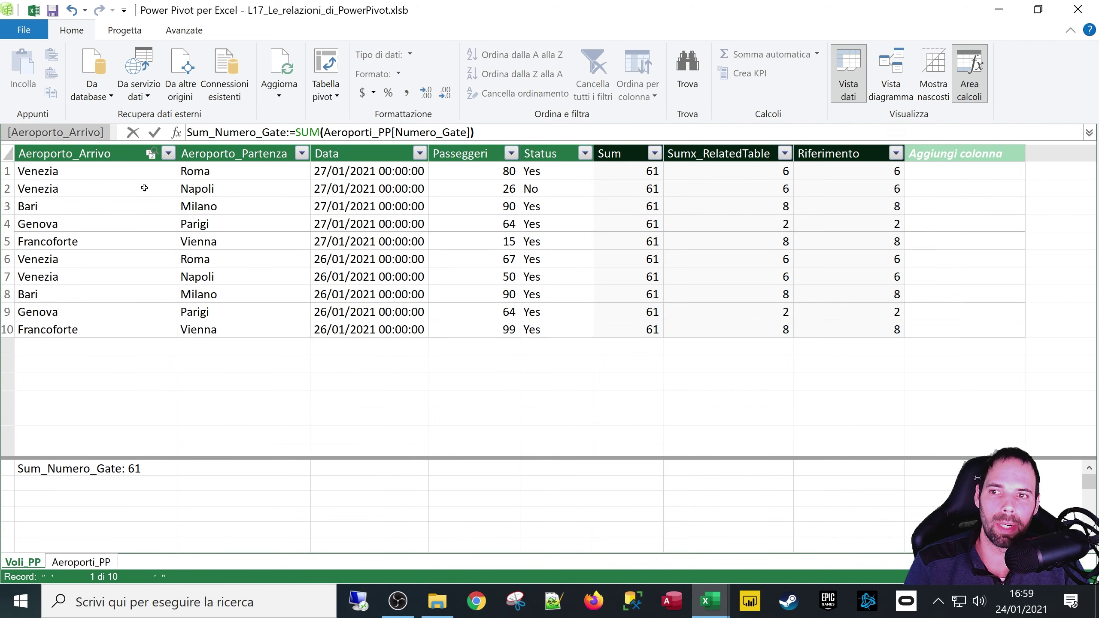
{"action": "left_click", "coordinate": [76, 206]}
{"action": "left_click", "coordinate": [64, 242]}
{"action": "left_click", "coordinate": [92, 262]}
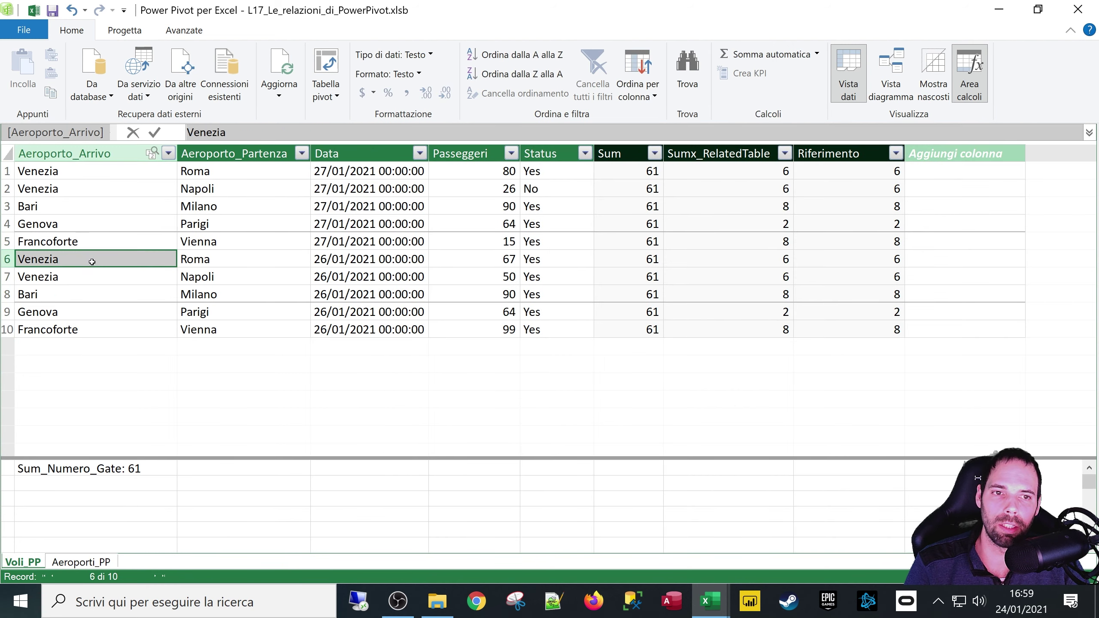
{"action": "left_click", "coordinate": [629, 174]}
{"action": "left_click", "coordinate": [622, 191]}
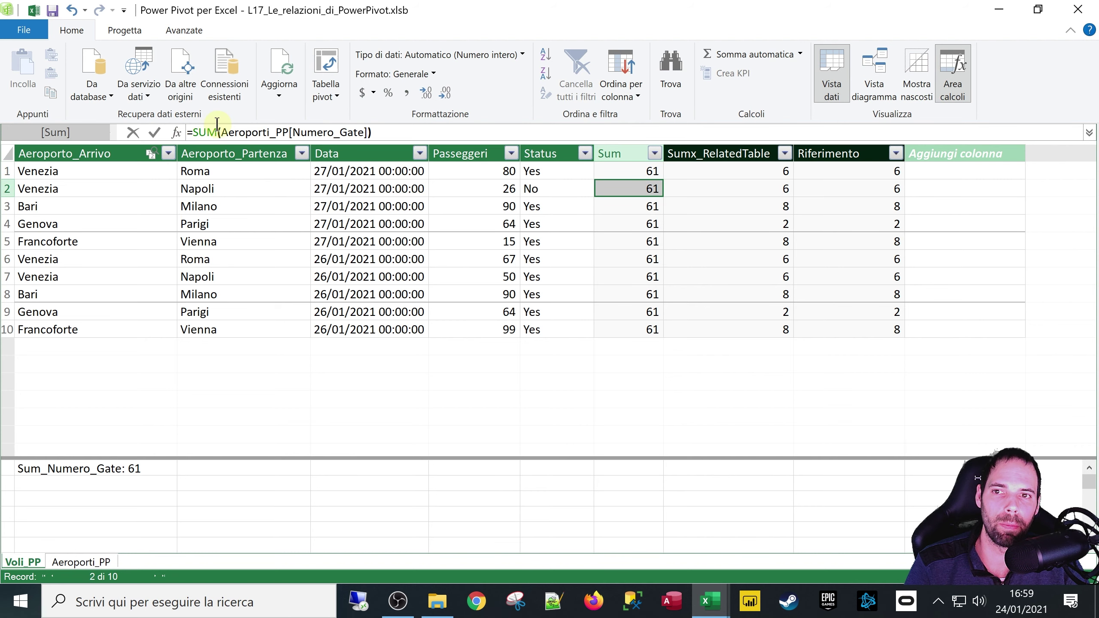
{"action": "left_click_drag", "start_coordinate": [192, 132], "coordinate": [426, 136]}
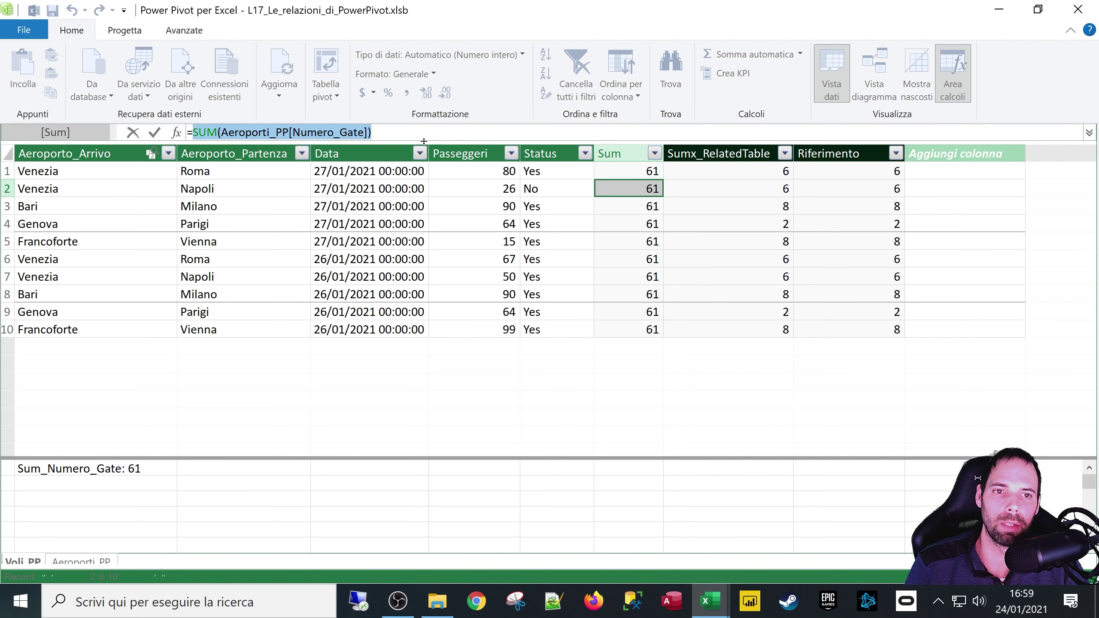
{"action": "key", "text": "Escape"}
{"action": "left_click", "coordinate": [649, 174]}
{"action": "left_click", "coordinate": [634, 195]}
{"action": "left_click", "coordinate": [630, 173]}
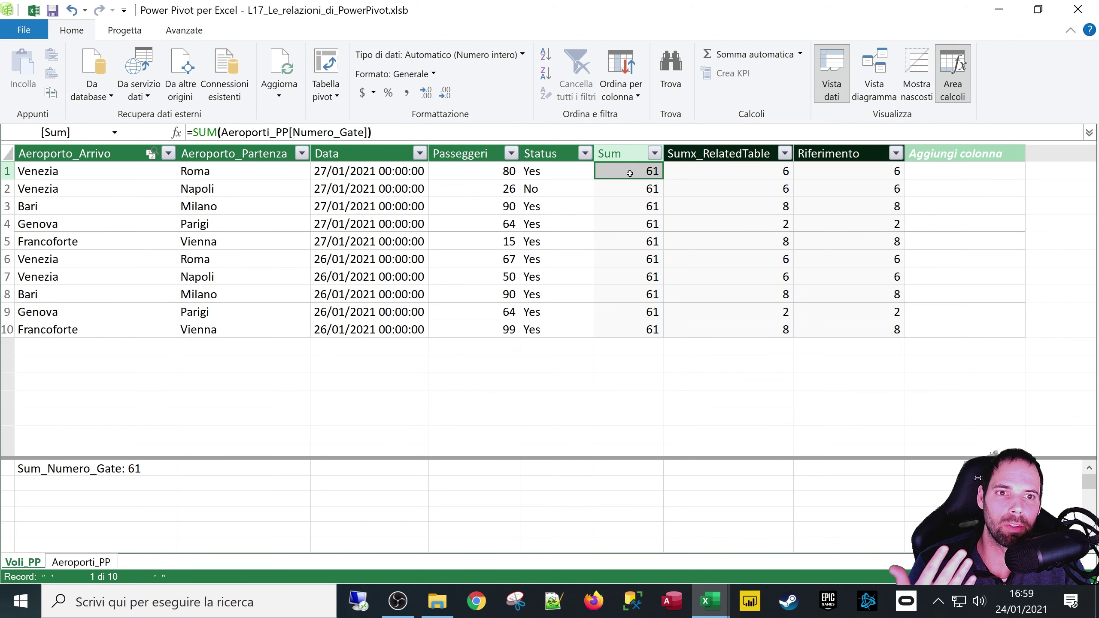
{"action": "left_click", "coordinate": [74, 174]}
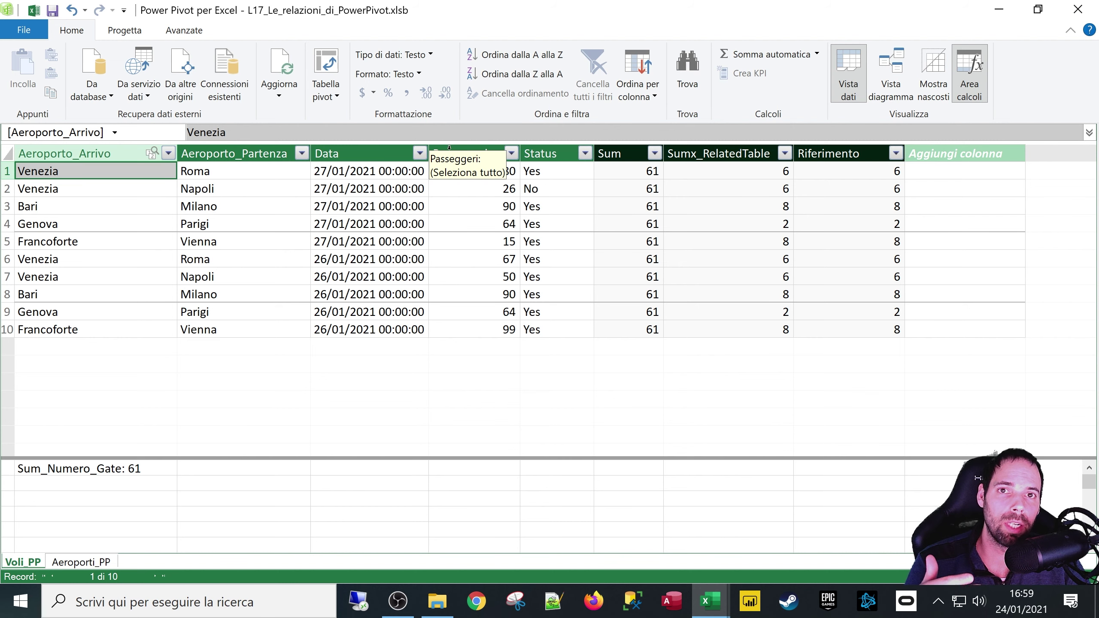
- Enlarge the formula bar text to read =SUMX(RELATEDTABLE(Aeroporti_PP);Aeroporti_PP[Numero_Gate])
{"action": "left_click", "coordinate": [702, 170]}
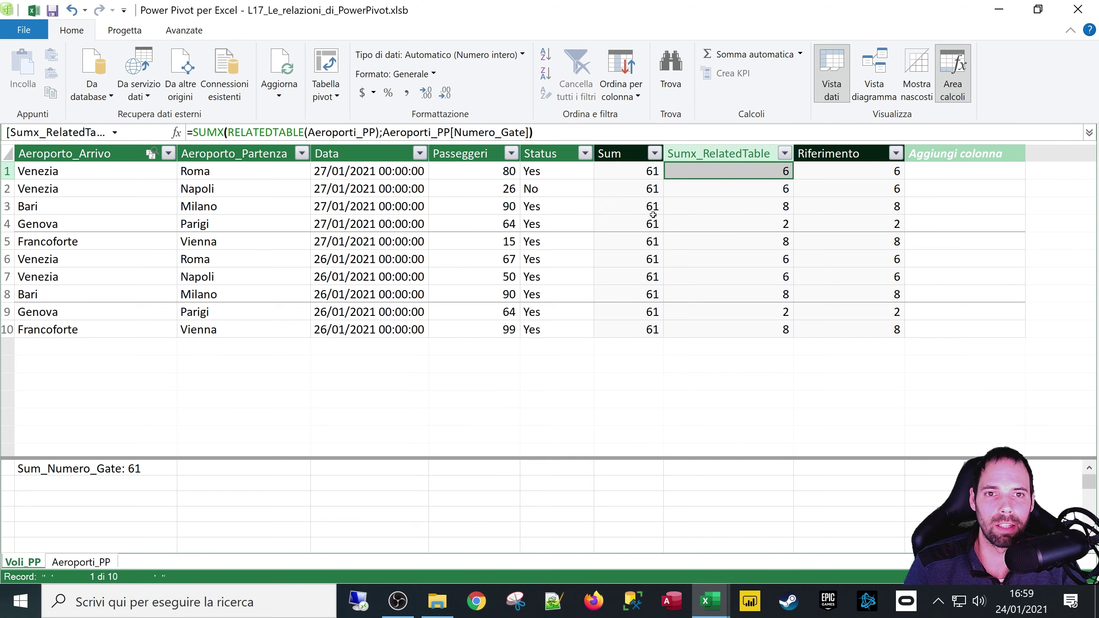
{"action": "key", "text": "super"}
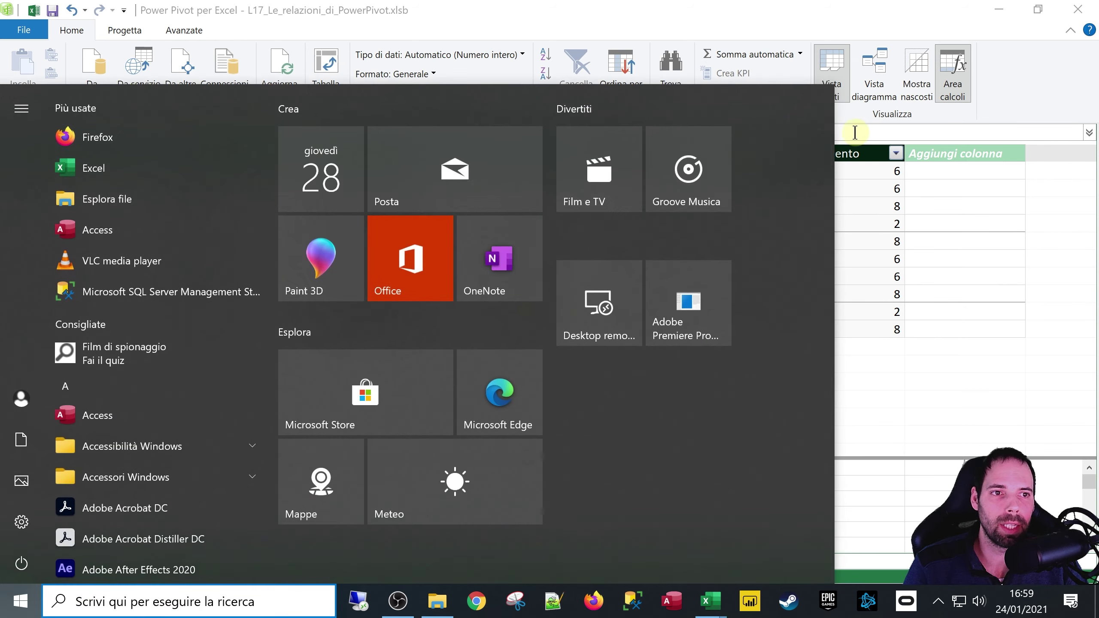
{"action": "left_click", "coordinate": [863, 133]}
{"action": "left_click", "coordinate": [652, 138]}
{"action": "scroll", "coordinate": [652, 138], "scroll_direction": "up", "scroll_amount": 2}
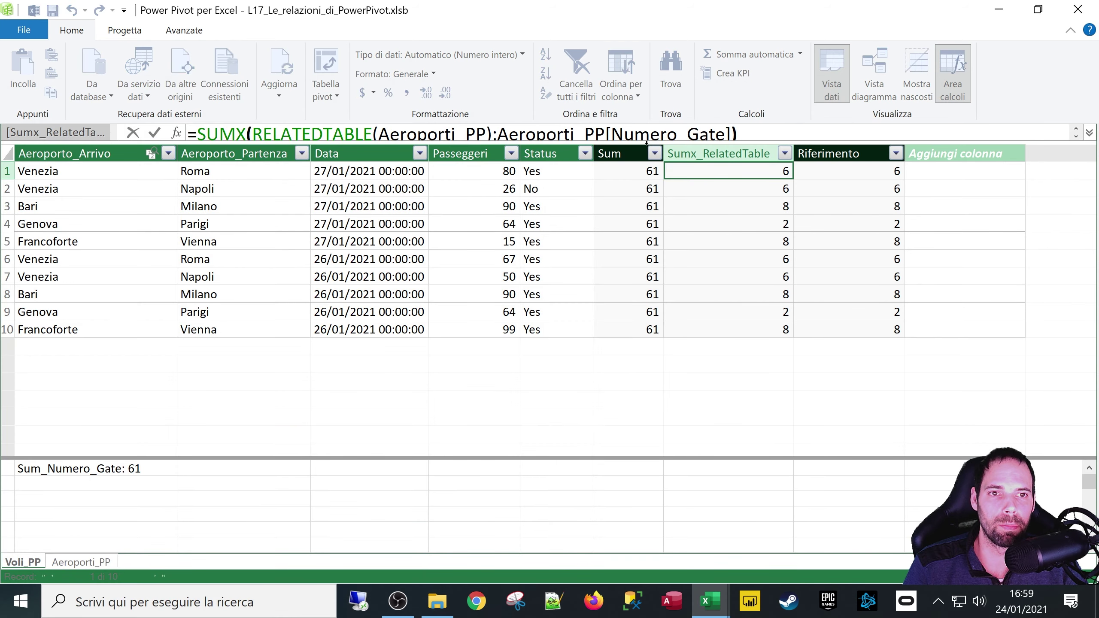
{"action": "scroll", "coordinate": [422, 142], "scroll_direction": "up", "scroll_amount": 2}
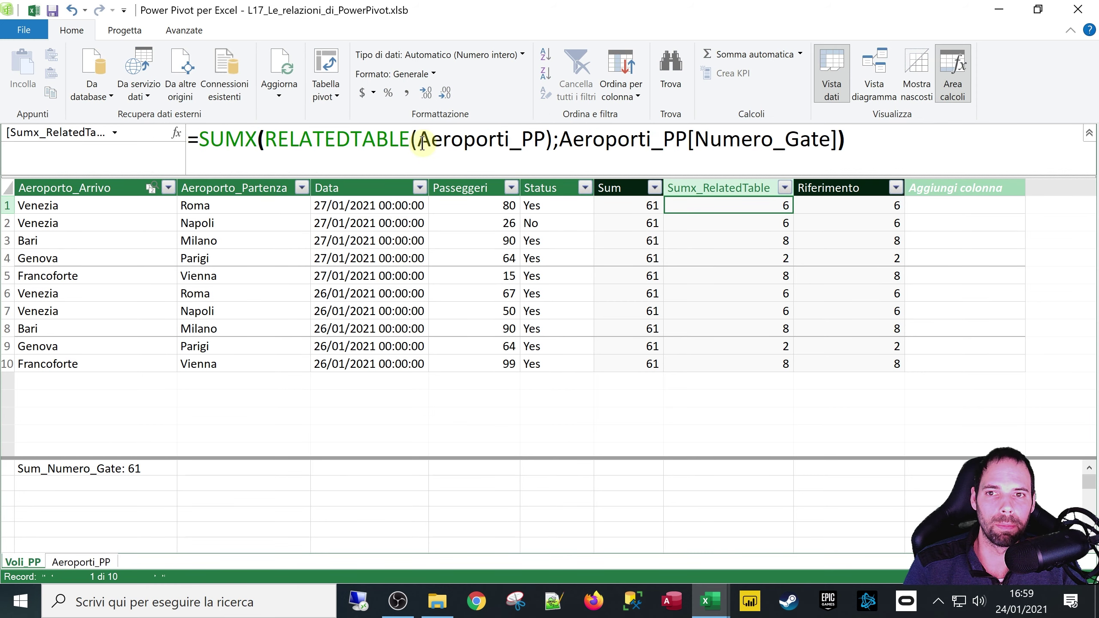
{"action": "left_click", "coordinate": [257, 142]}
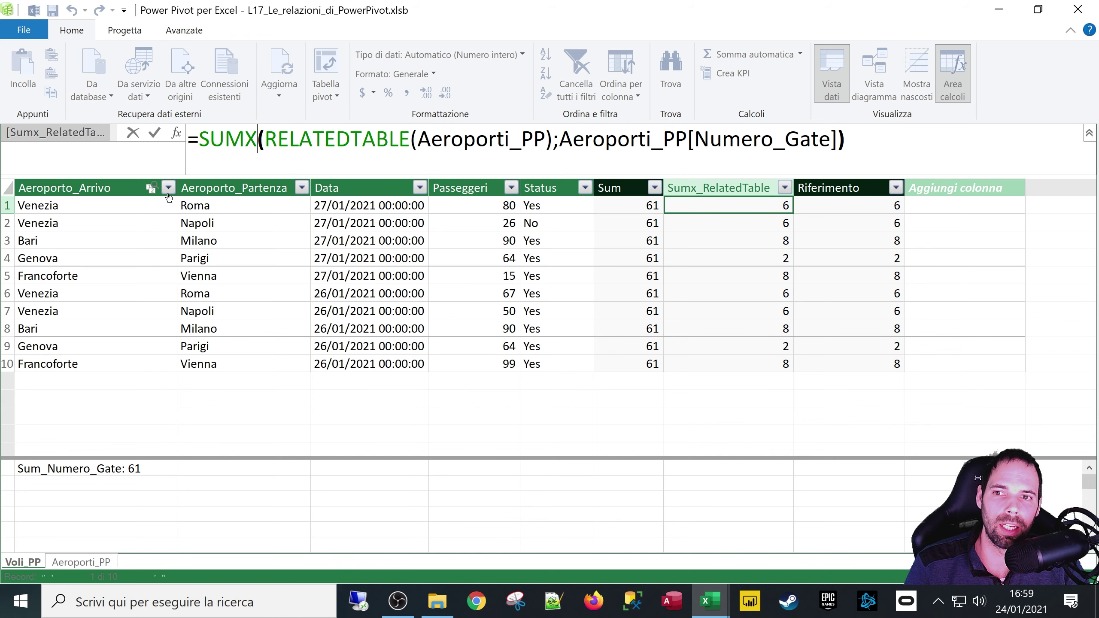
{"action": "key", "text": "Escape"}
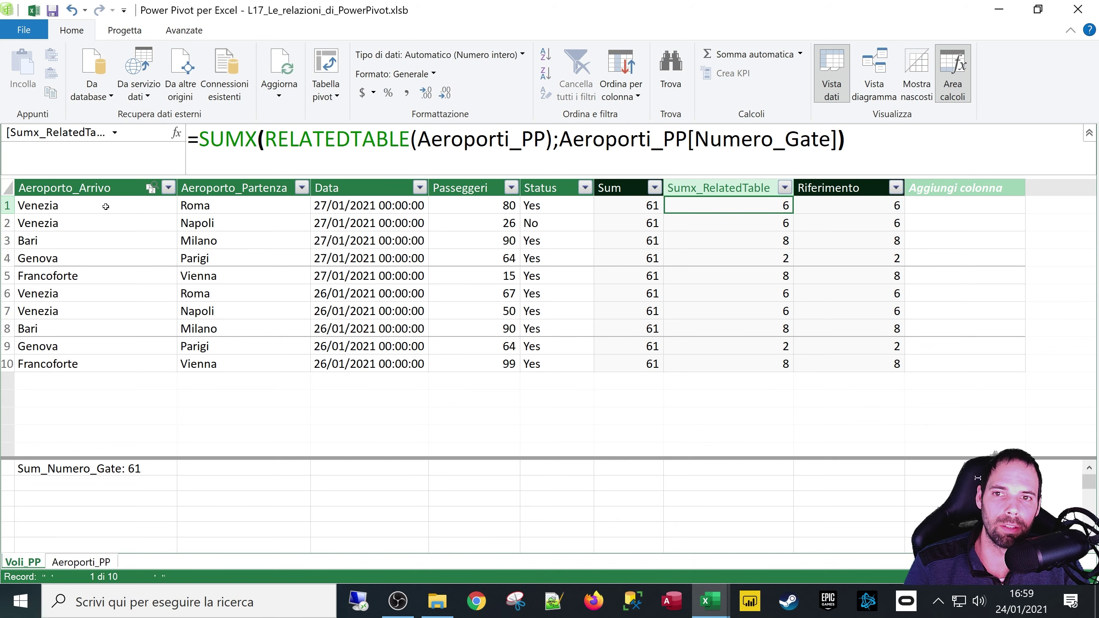
- Compare the per-flight Sumx_RelatedTable values with the Sum column
{"action": "left_click", "coordinate": [686, 224]}
{"action": "left_click", "coordinate": [685, 241]}
{"action": "left_click", "coordinate": [685, 259]}
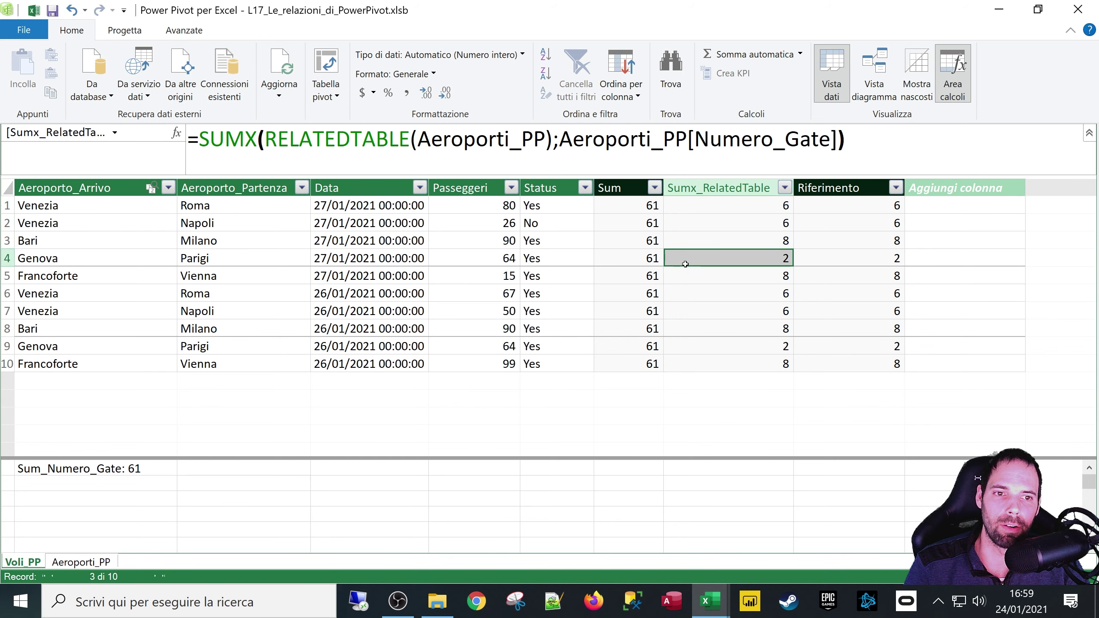
{"action": "left_click", "coordinate": [685, 280]}
{"action": "left_click", "coordinate": [626, 206]}
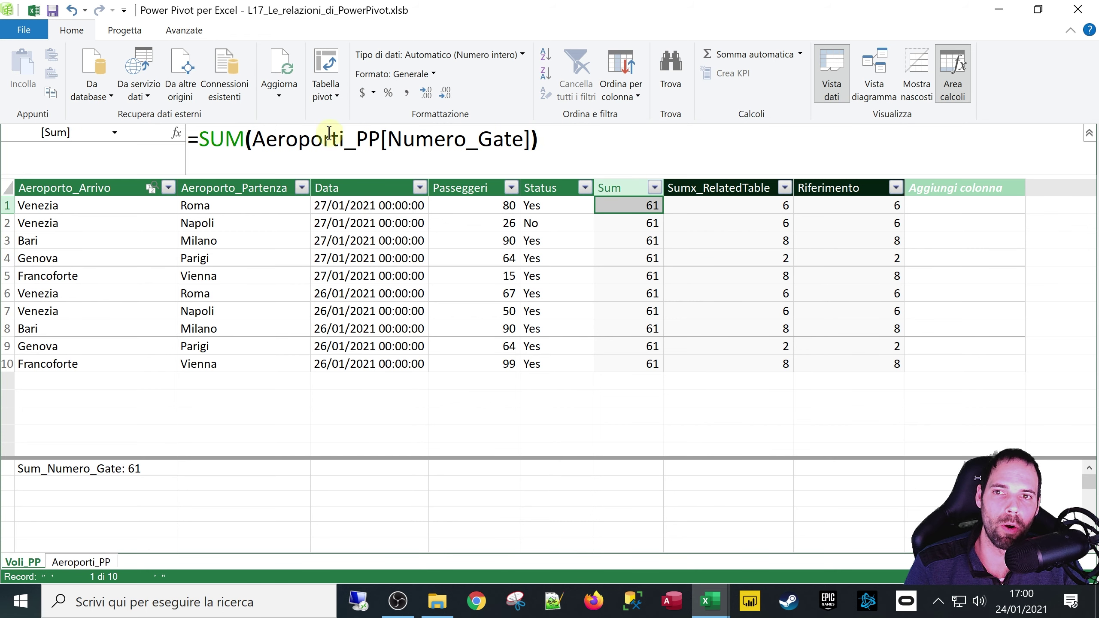
{"action": "left_click", "coordinate": [616, 229]}
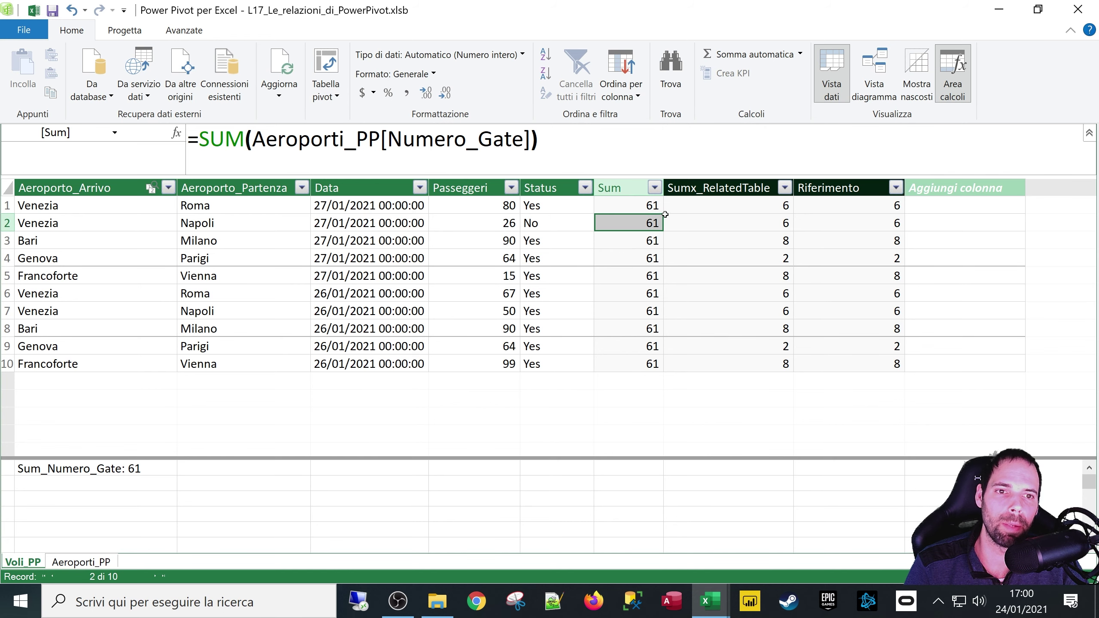
{"action": "left_click", "coordinate": [723, 209]}
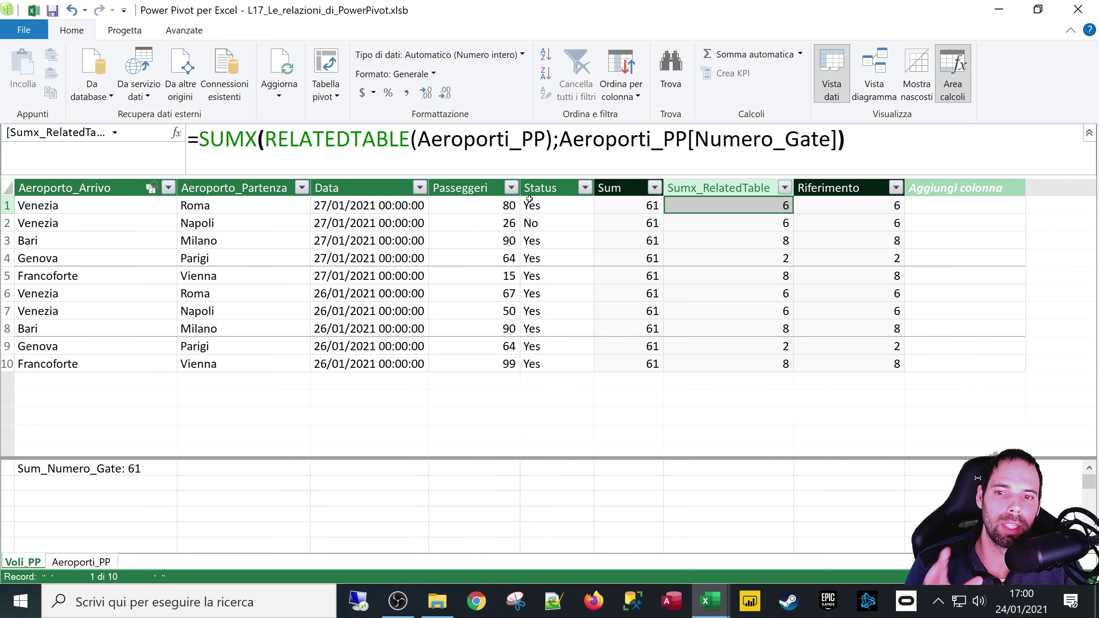
{"action": "left_click", "coordinate": [82, 562]}
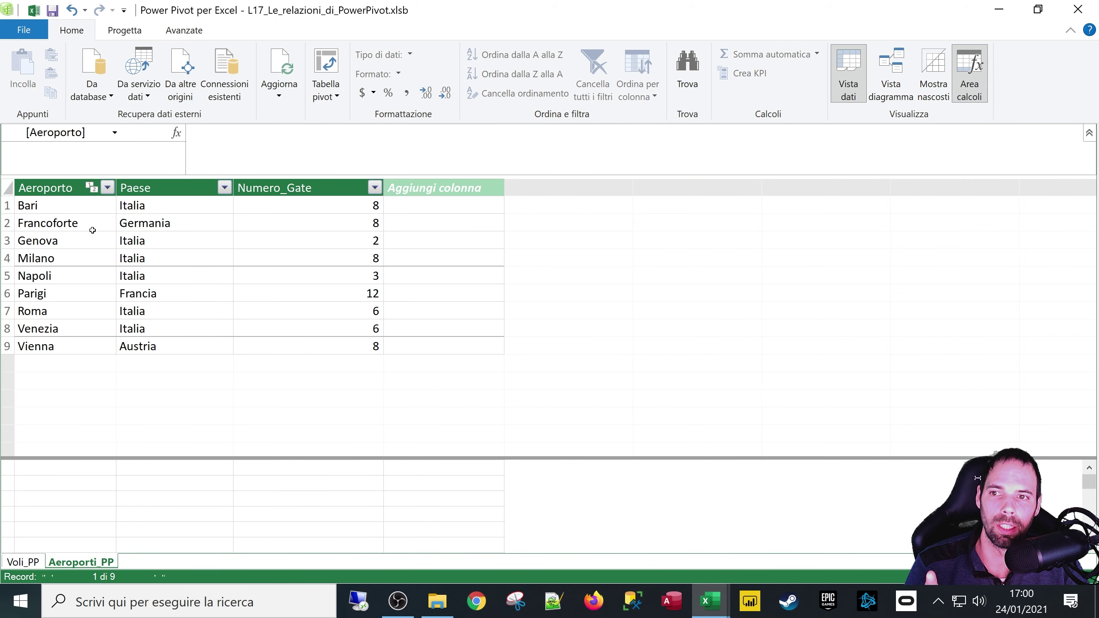
{"action": "left_click", "coordinate": [77, 209]}
{"action": "left_click", "coordinate": [153, 204]}
{"action": "key", "text": "Right"}
{"action": "left_click", "coordinate": [87, 207]}
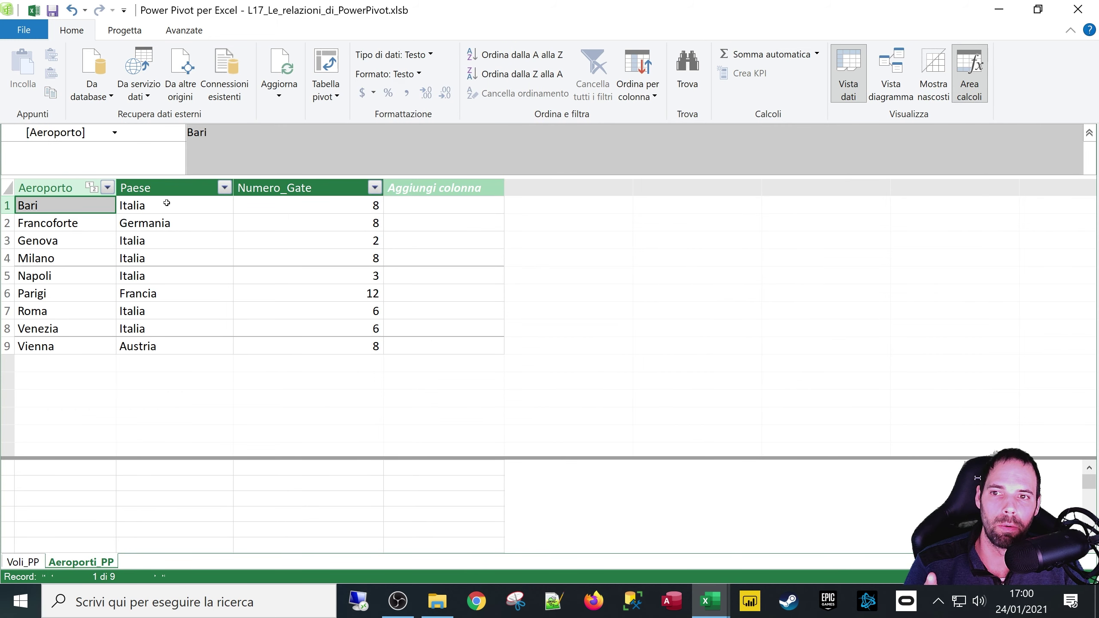
{"action": "left_click", "coordinate": [166, 204]}
{"action": "left_click", "coordinate": [266, 211]}
{"action": "left_click", "coordinate": [76, 216]}
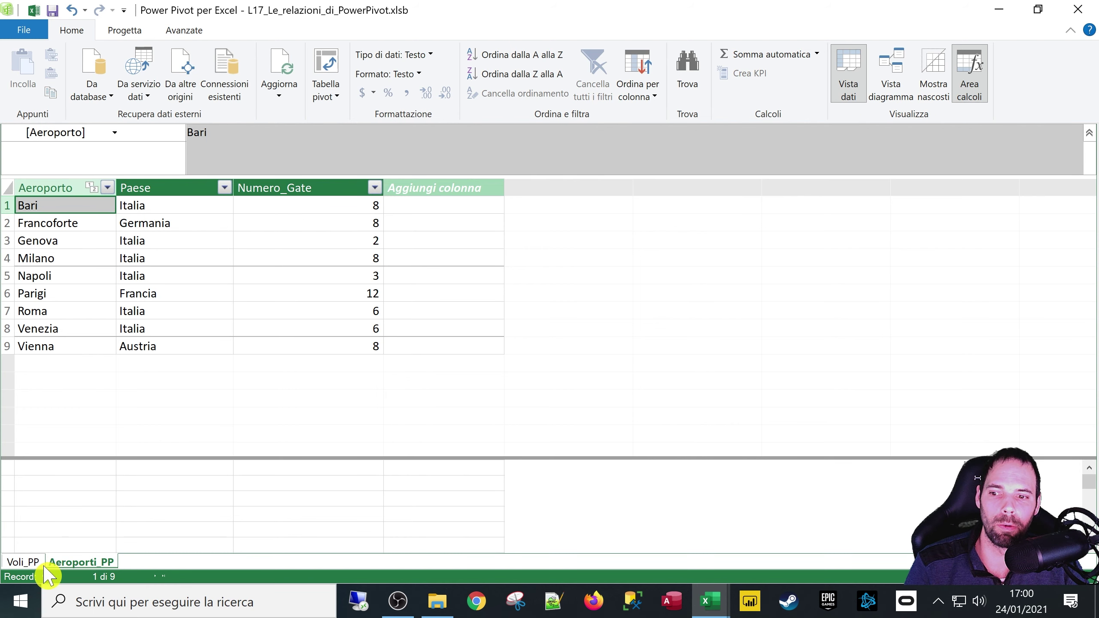
{"action": "left_click", "coordinate": [22, 562]}
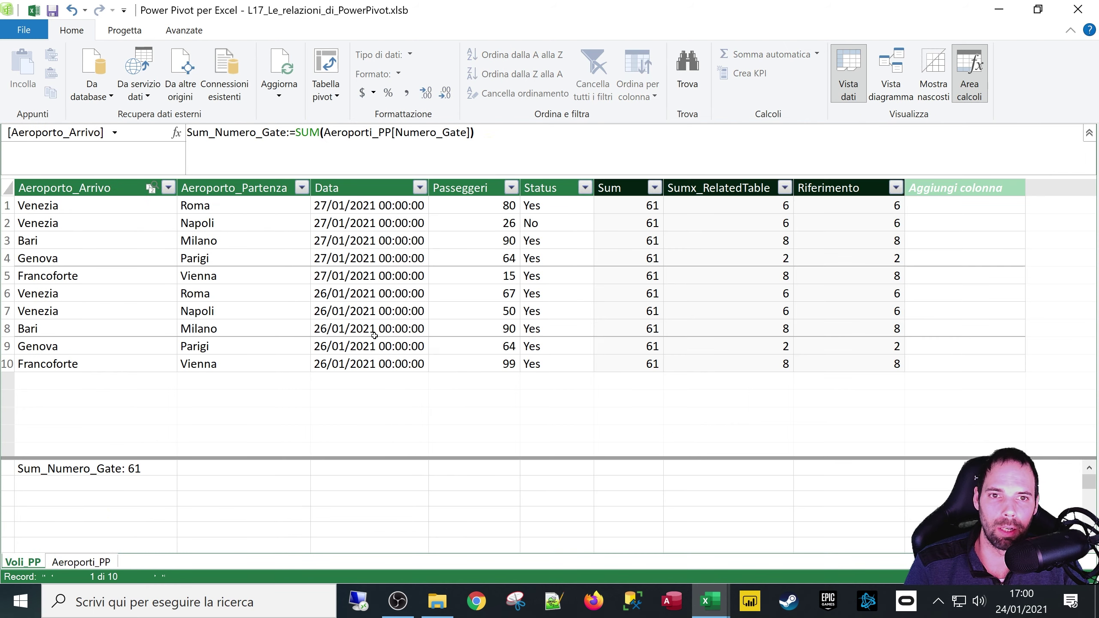
- Remove RELATEDTABLE( and its parenthesis so the formula reads =SUMX(Aeroporti_PP;Aeroporti_PP[Numero_Gate])
{"action": "left_click", "coordinate": [721, 211]}
{"action": "left_click", "coordinate": [380, 141]}
{"action": "scroll", "coordinate": [372, 143], "scroll_direction": "up", "scroll_amount": 2}
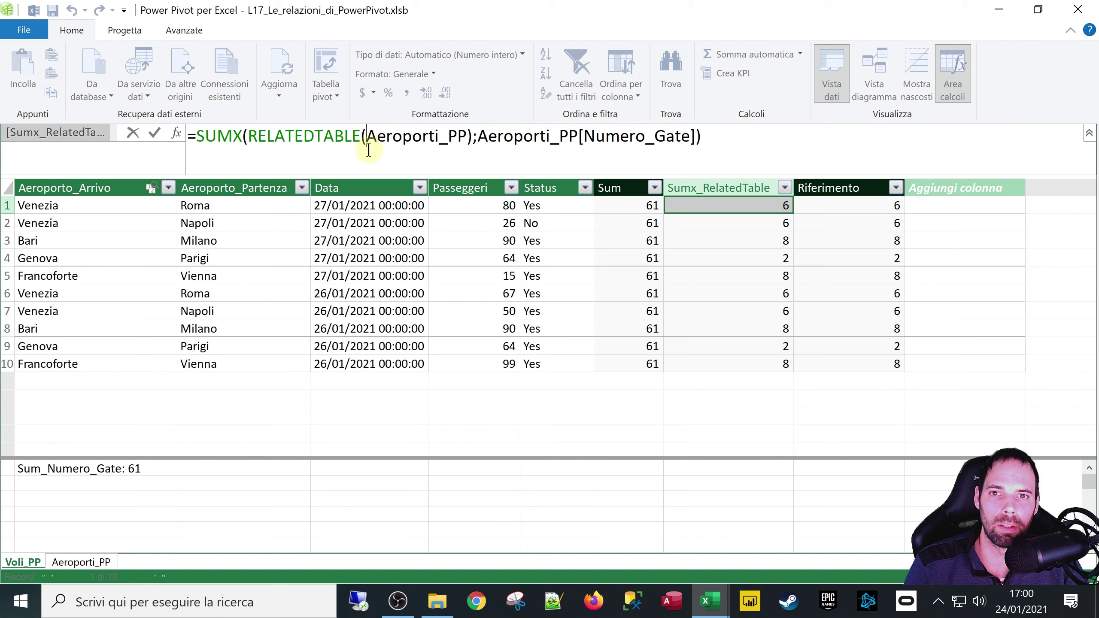
{"action": "left_click_drag", "start_coordinate": [366, 141], "coordinate": [253, 139]}
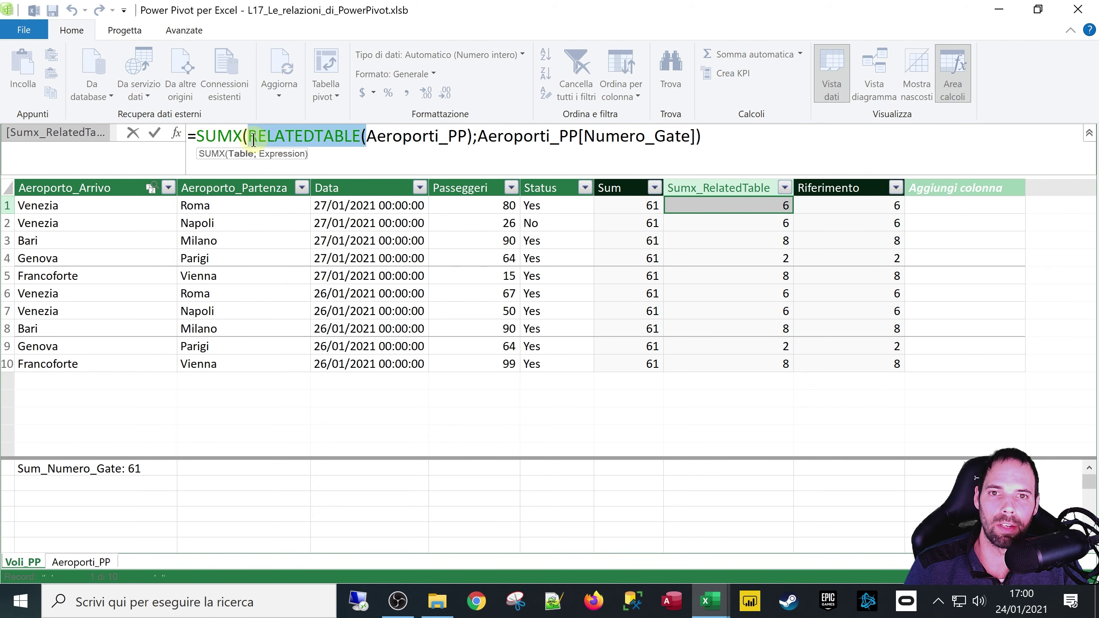
{"action": "key", "text": "BackSpace"}
{"action": "left_click", "coordinate": [355, 143]}
{"action": "key", "text": "BackSpace"}
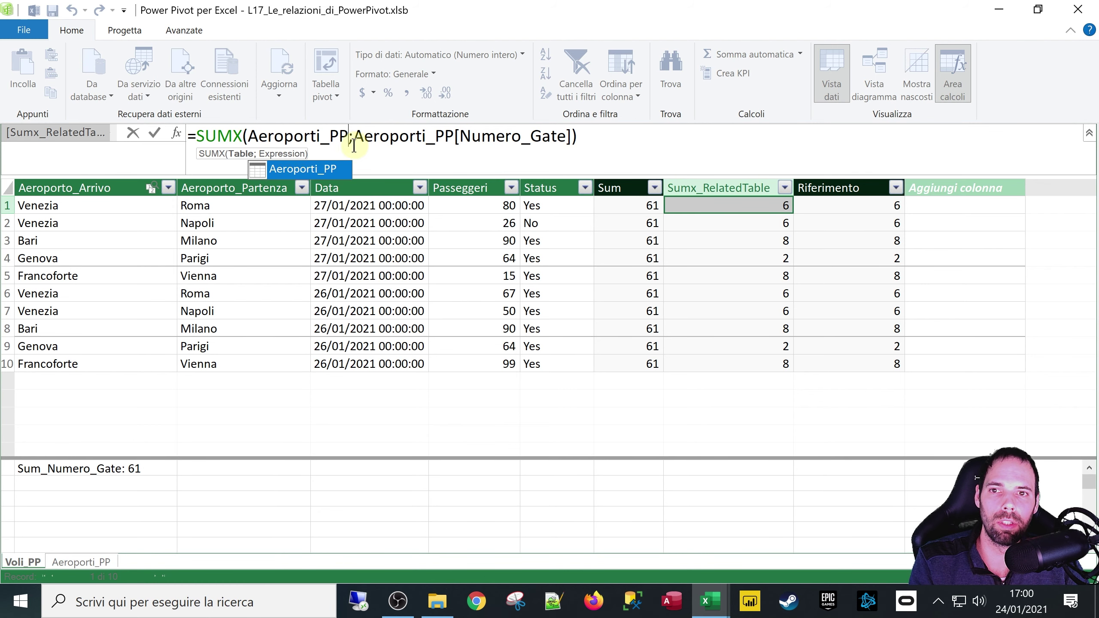
{"action": "key", "text": "Escape"}
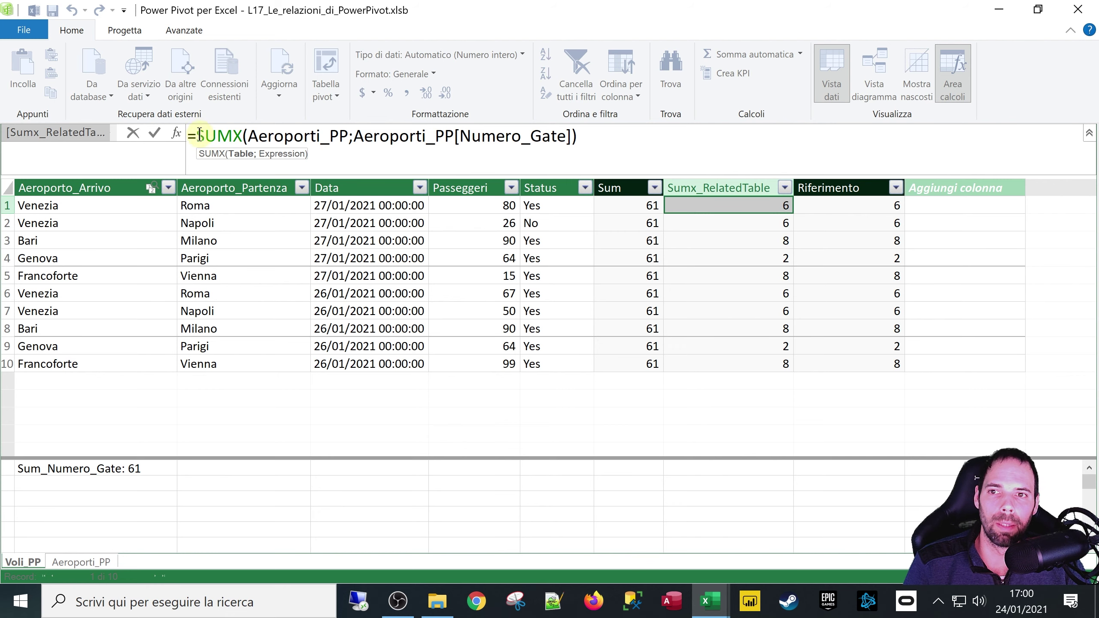
{"action": "left_click", "coordinate": [155, 133]}
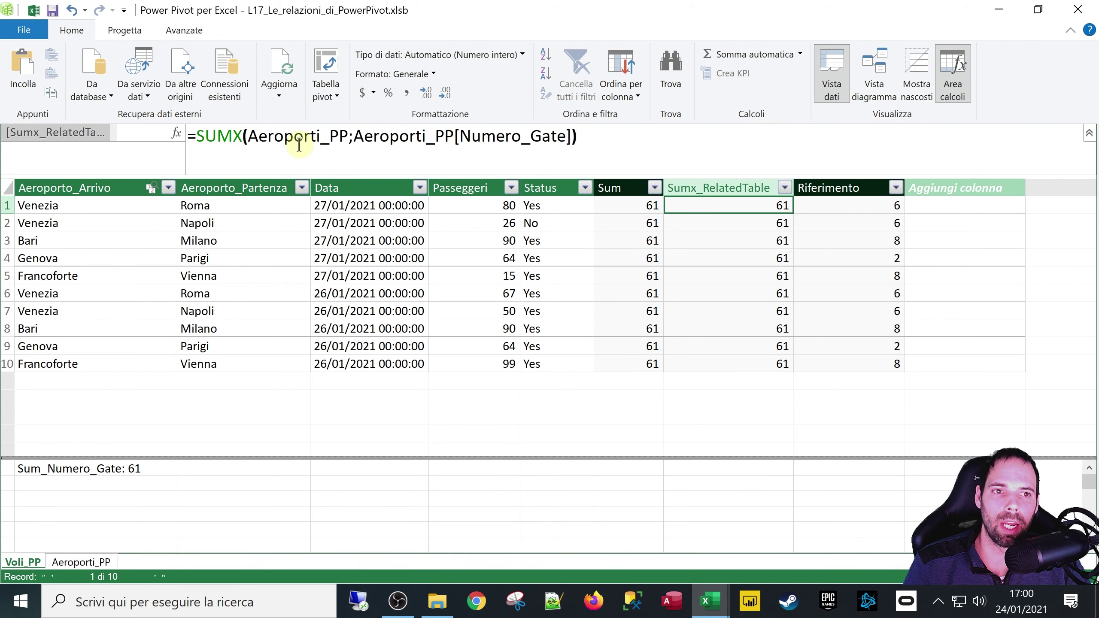
- Highlight the Aeroporti_PP table argument in the revised SUMX formula
{"action": "left_click_drag", "start_coordinate": [247, 136], "coordinate": [572, 137]}
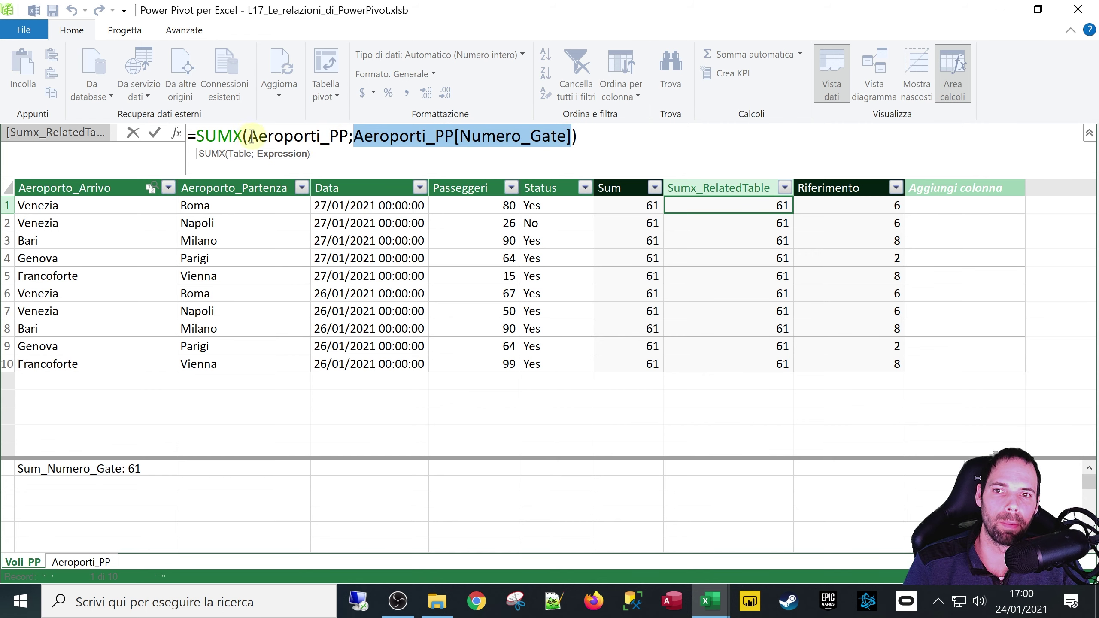
{"action": "left_click_drag", "start_coordinate": [247, 136], "coordinate": [569, 137]}
{"action": "left_click", "coordinate": [358, 137]}
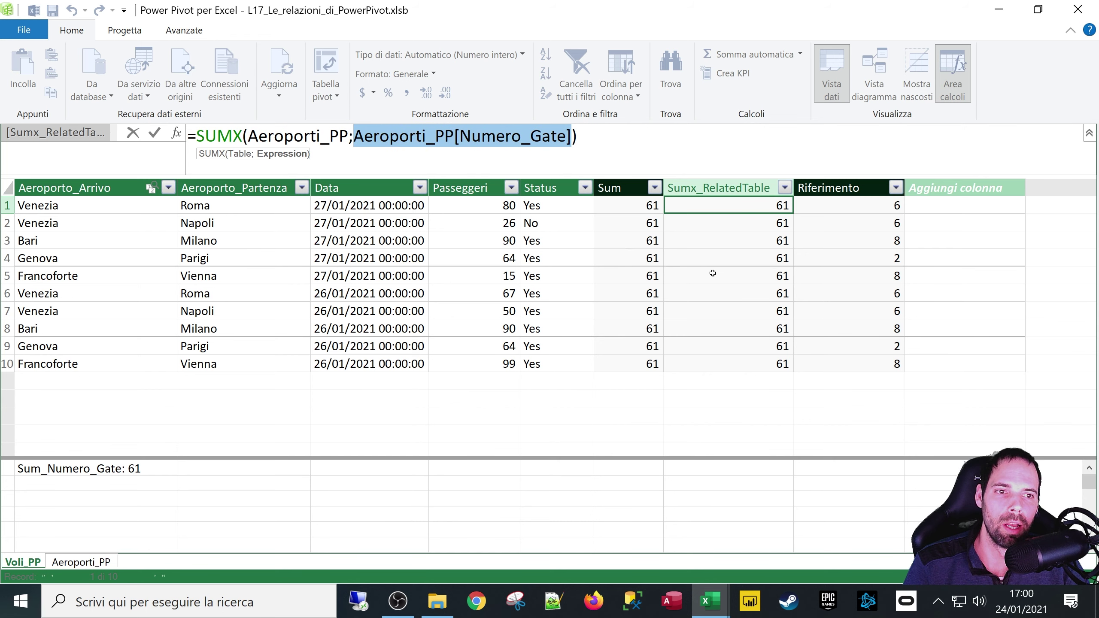
{"action": "left_click", "coordinate": [616, 132]}
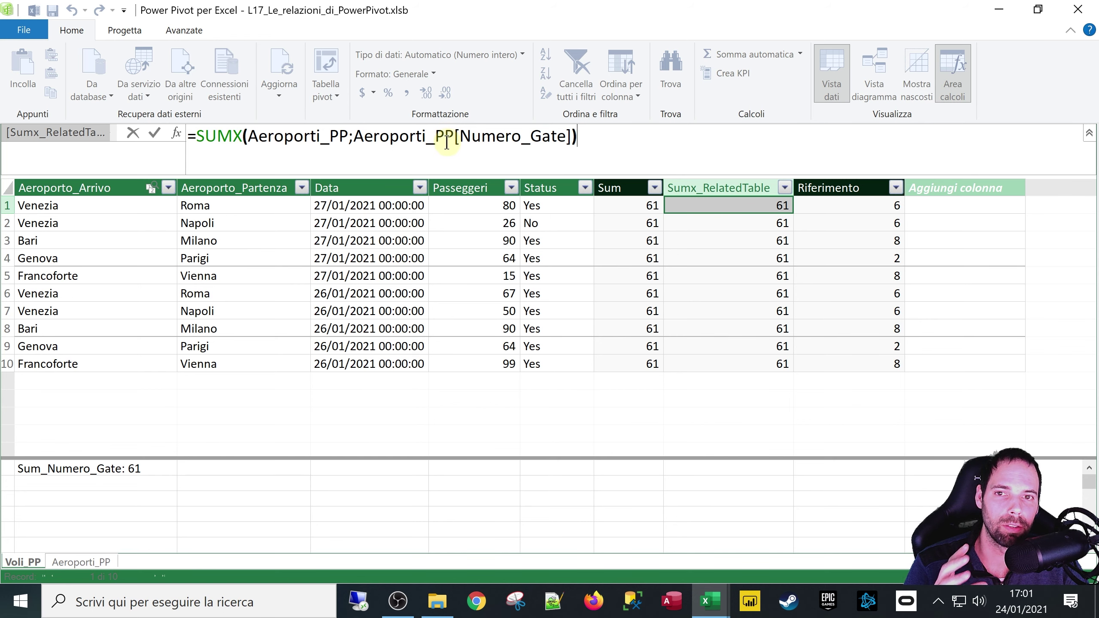
- Reinsert RELATEDTABLE( before Aeroporti_PP and add its closing parenthesis in the Sumx_RelatedTable formula
{"action": "left_click", "coordinate": [245, 143]}
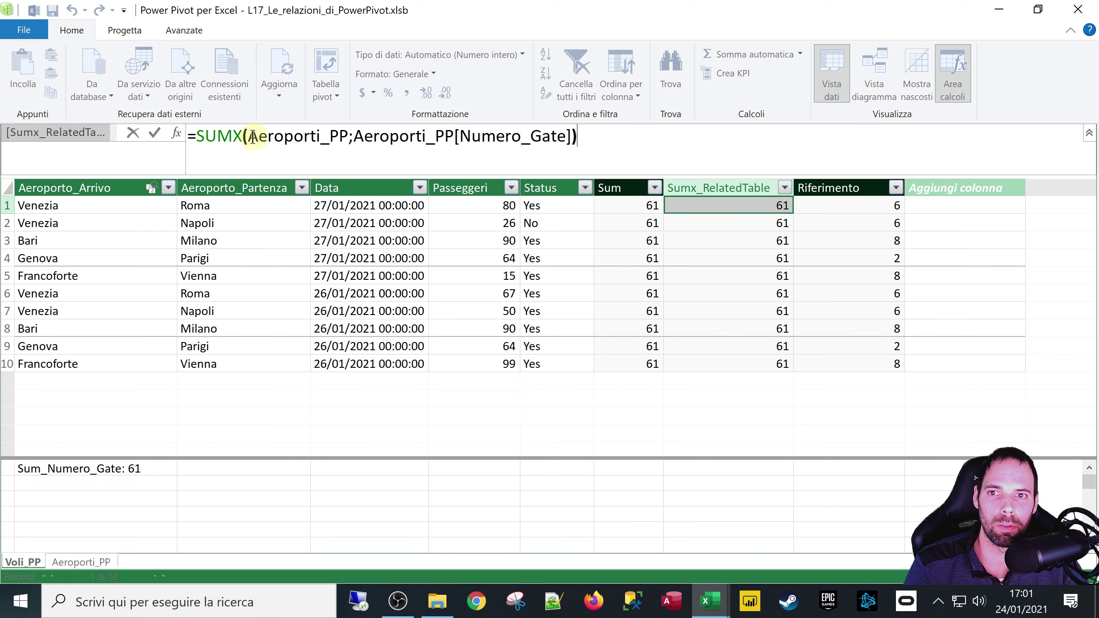
{"action": "type", "text": "RELATEDTABLE("}
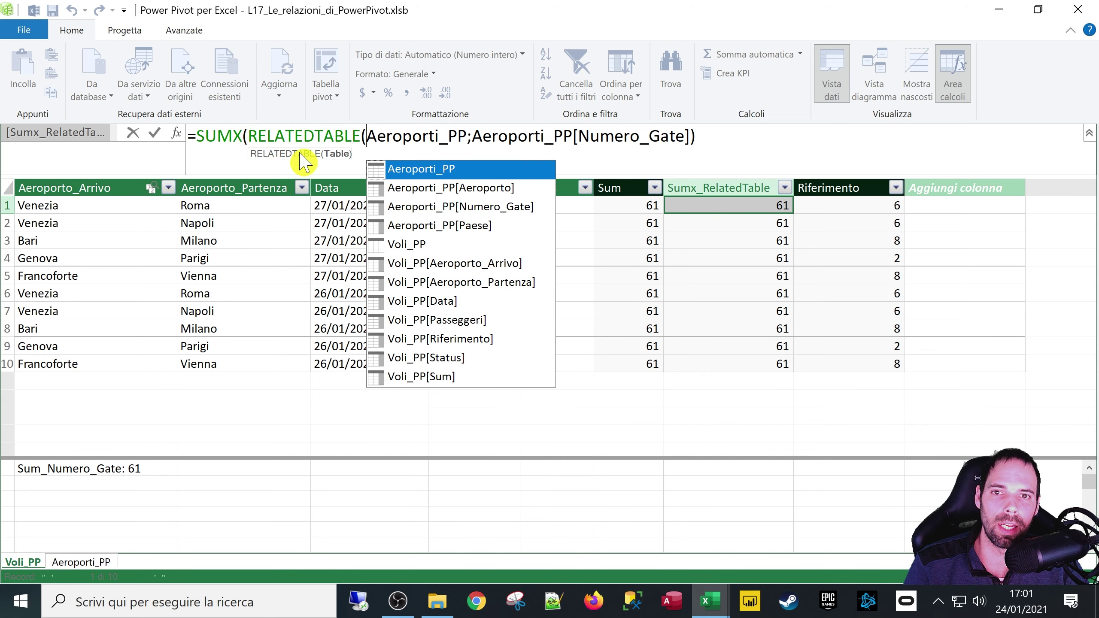
{"action": "left_click", "coordinate": [471, 138]}
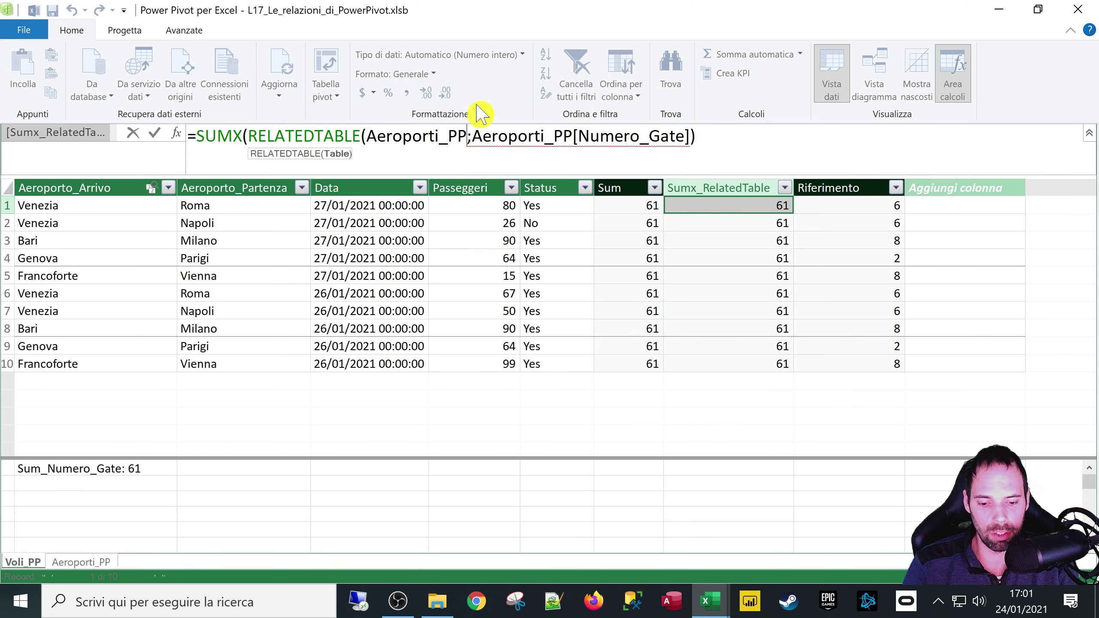
{"action": "type", "text": ")"}
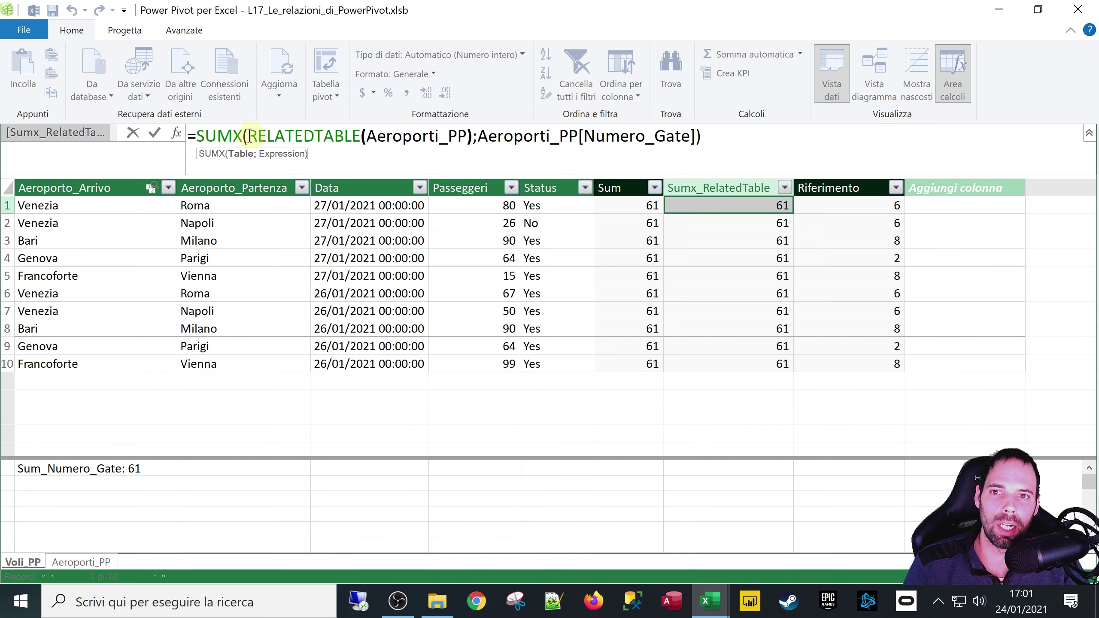
- Review the RELATEDTABLE(Aeroporti_PP) and Aeroporti_PP[Numero_Gate] arguments, then confirm the restored formula
{"action": "left_click_drag", "start_coordinate": [248, 138], "coordinate": [464, 141]}
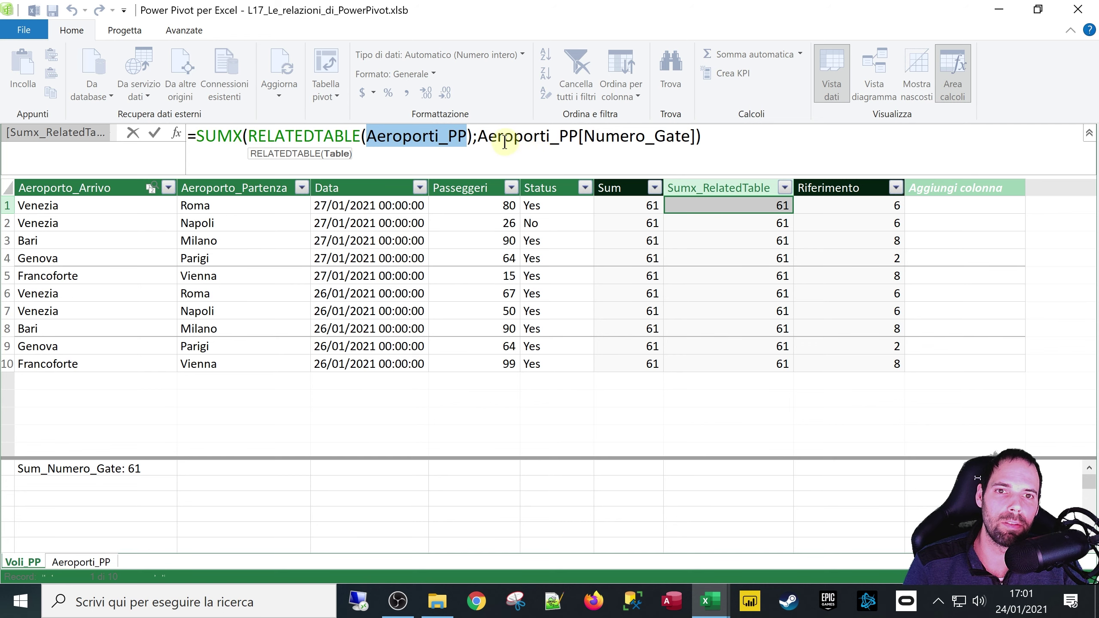
{"action": "left_click_drag", "start_coordinate": [478, 138], "coordinate": [695, 134]}
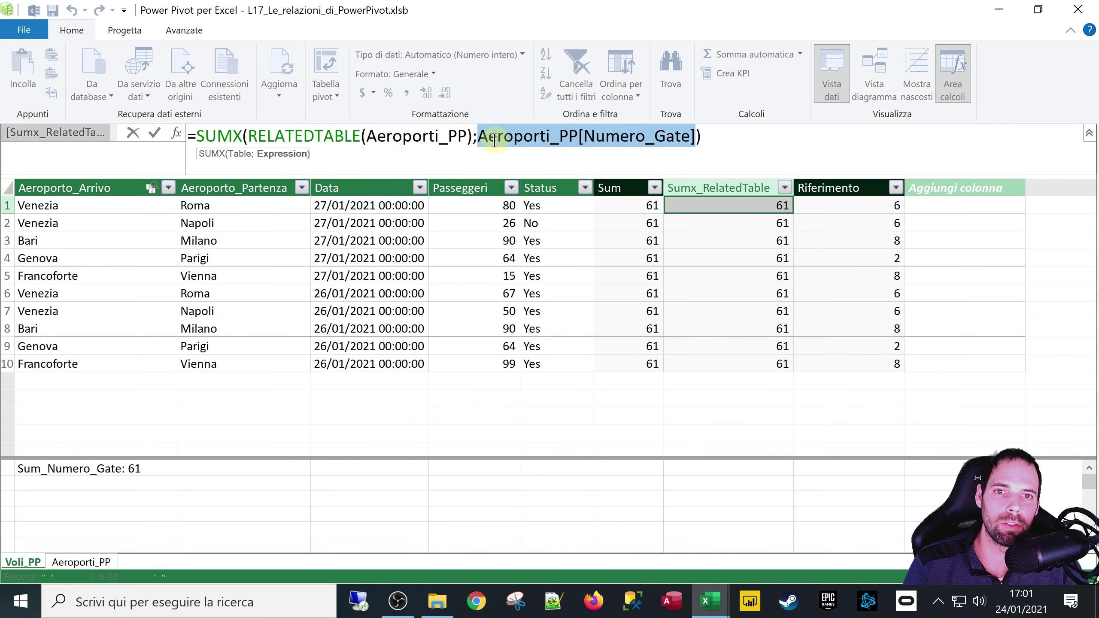
{"action": "left_click", "coordinate": [470, 138]}
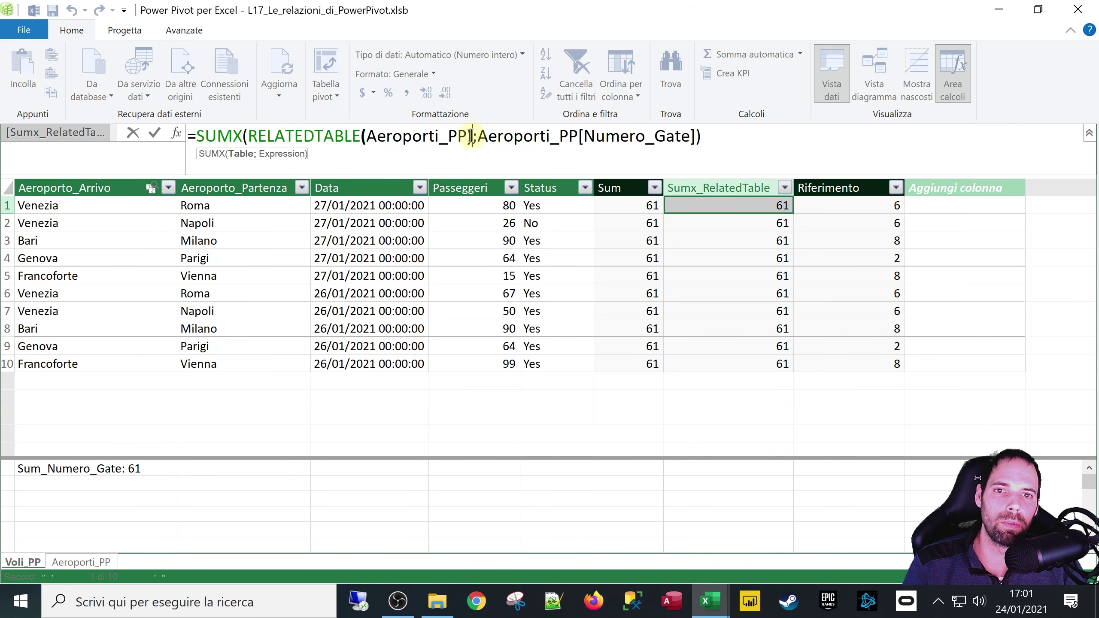
{"action": "left_click_drag", "start_coordinate": [471, 138], "coordinate": [250, 137]}
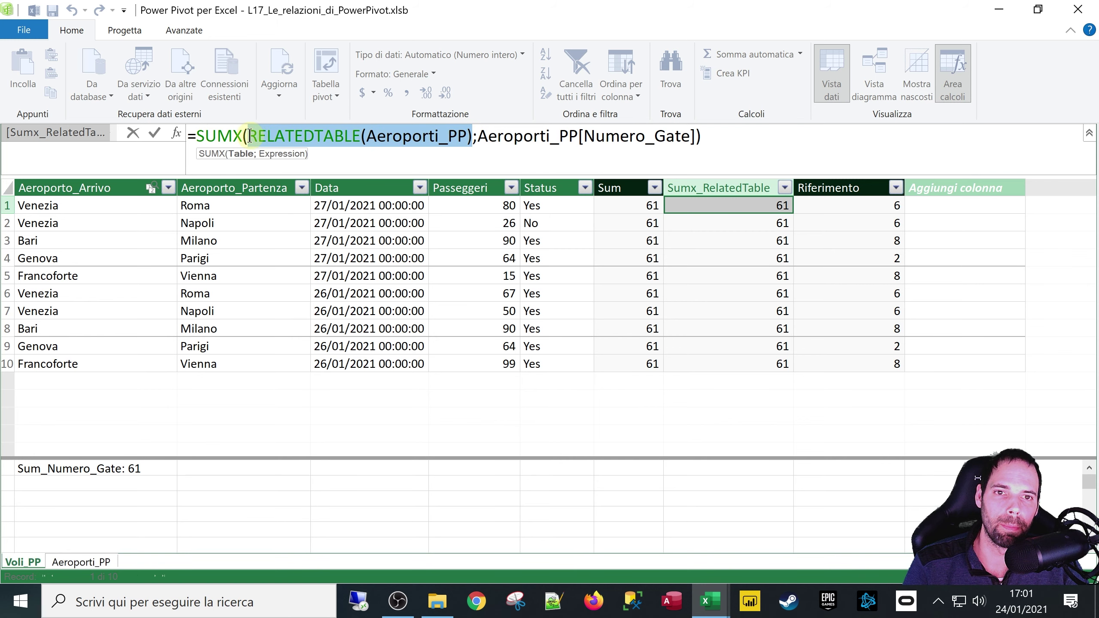
{"action": "left_click_drag", "start_coordinate": [477, 137], "coordinate": [695, 139]}
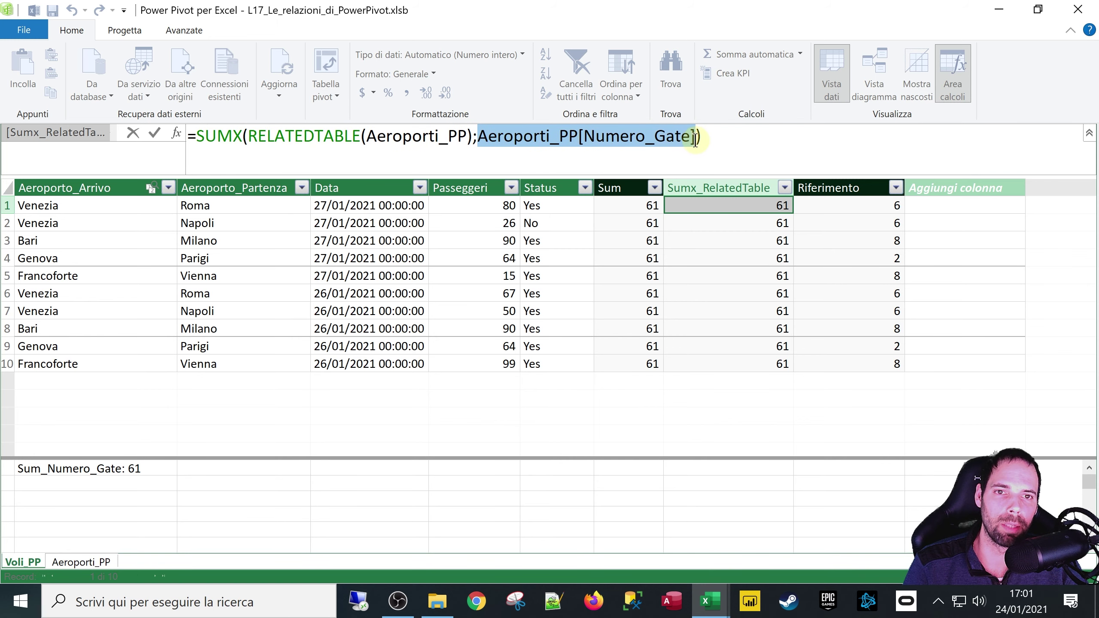
{"action": "left_click_drag", "start_coordinate": [478, 136], "coordinate": [250, 137]}
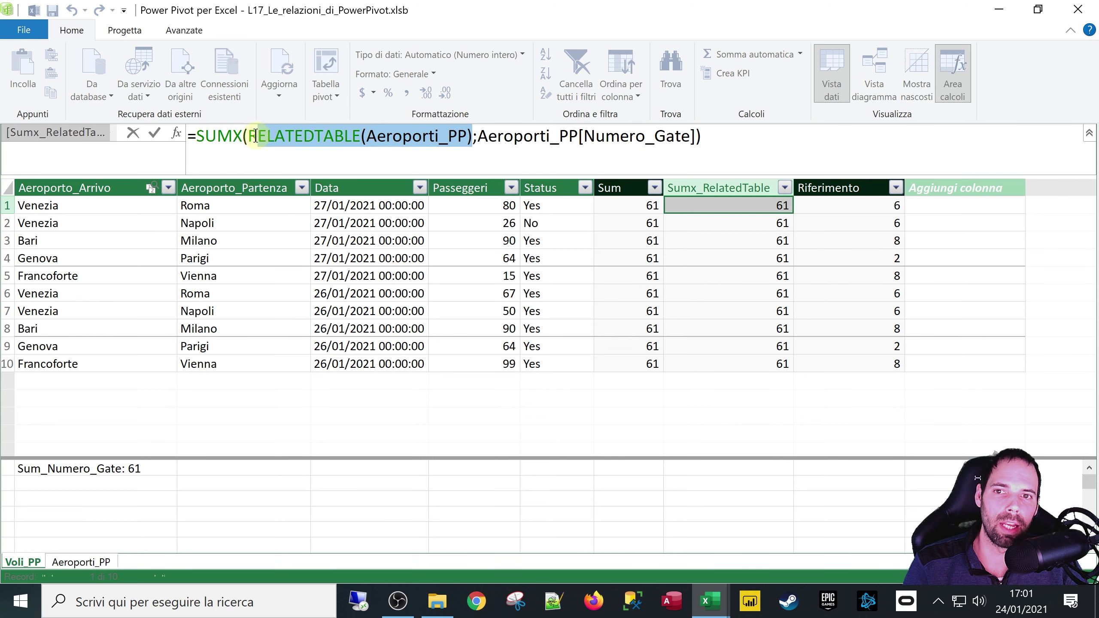
{"action": "left_click_drag", "start_coordinate": [438, 137], "coordinate": [374, 131]}
{"action": "left_click", "coordinate": [367, 137]}
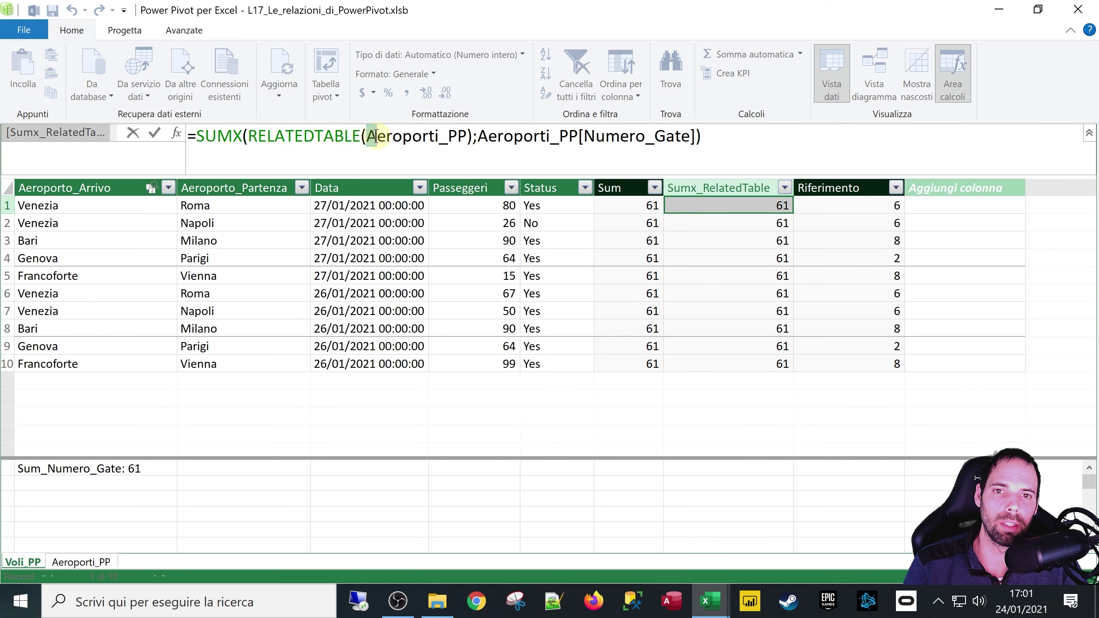
{"action": "double_click", "coordinate": [367, 136]}
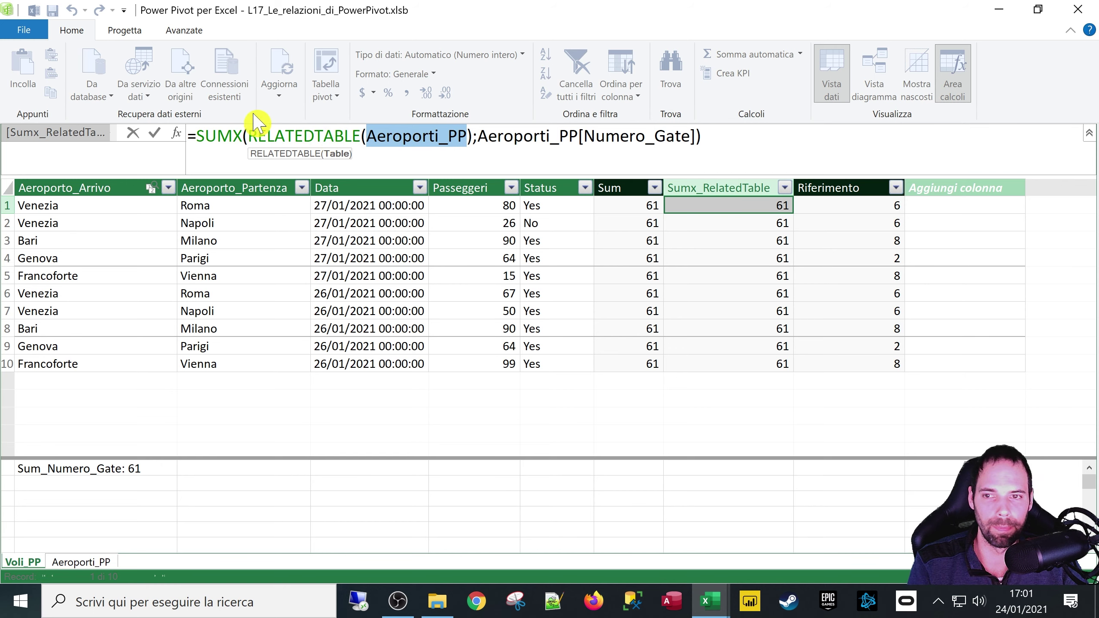
{"action": "left_click", "coordinate": [154, 134]}
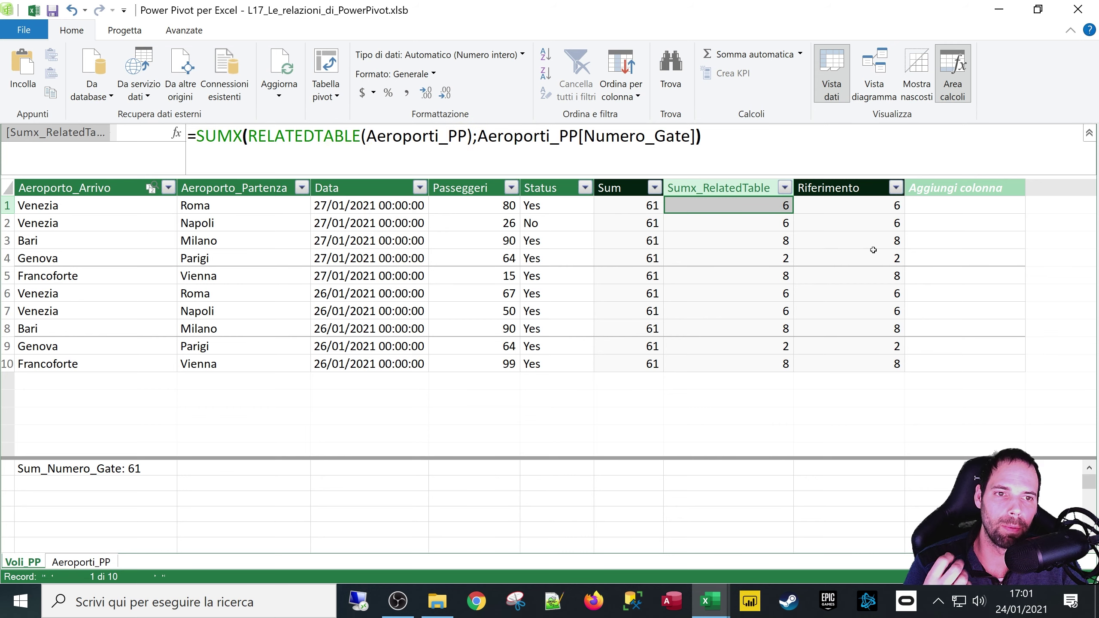
- In diagram view, check the link between Voli_PP Aeroporto_Arrivo and Aeroporti_PP Aeroporto
{"action": "left_click", "coordinate": [873, 95]}
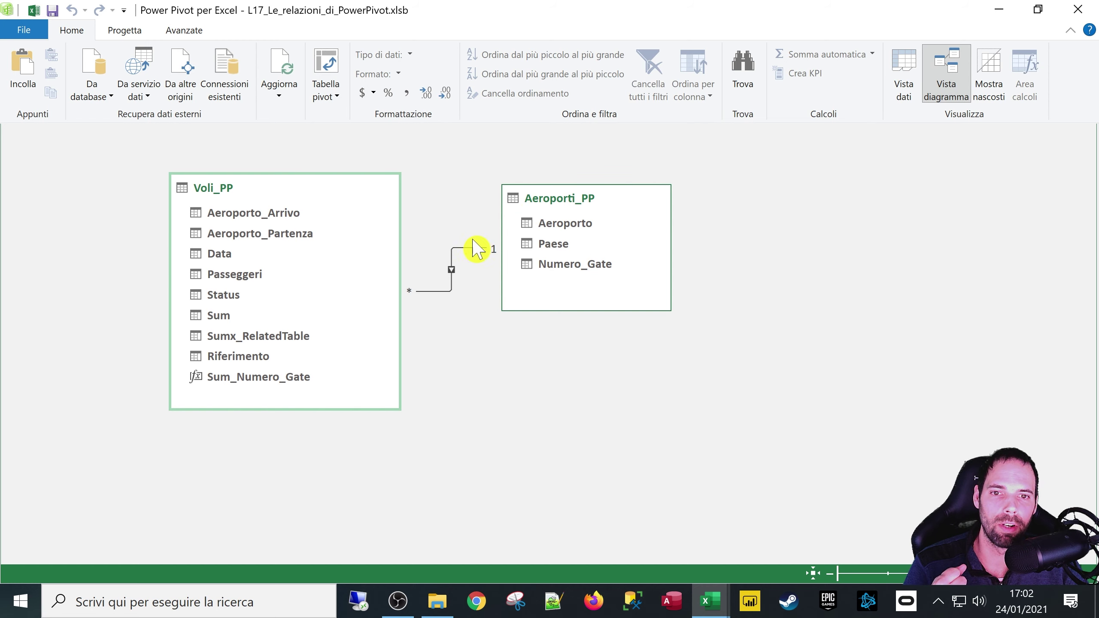
{"action": "left_click", "coordinate": [294, 212]}
{"action": "left_click", "coordinate": [550, 223]}
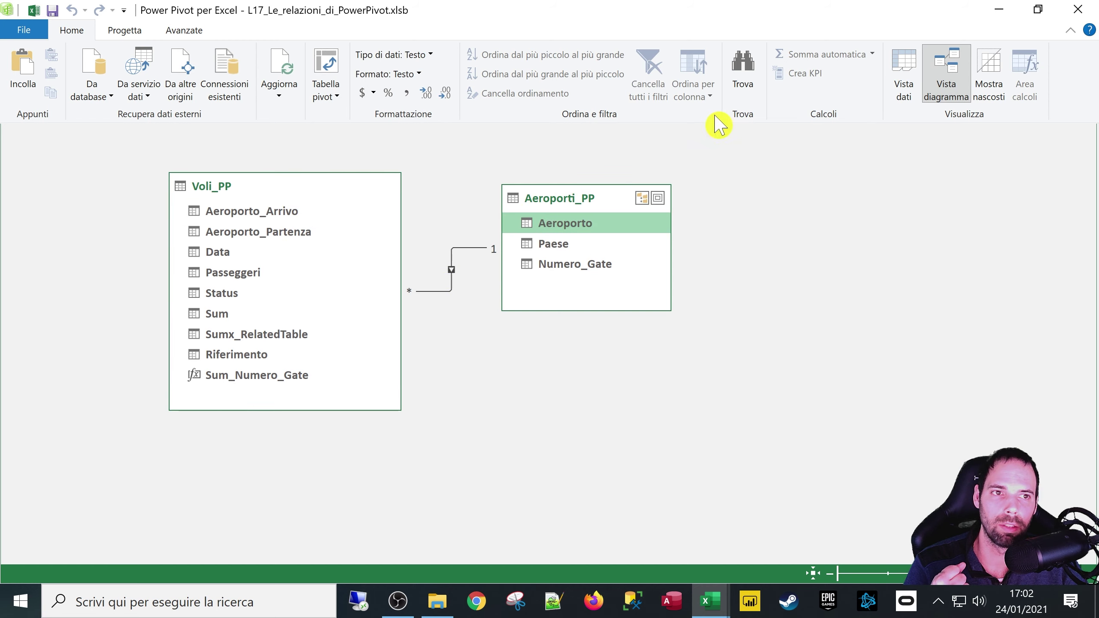
{"action": "left_click", "coordinate": [903, 82]}
- Verify Venezia's 6 Numero_Gate in Aeroporti_PP, then view Voli_PP's Sumx_RelatedTable formula
{"action": "left_click", "coordinate": [63, 206]}
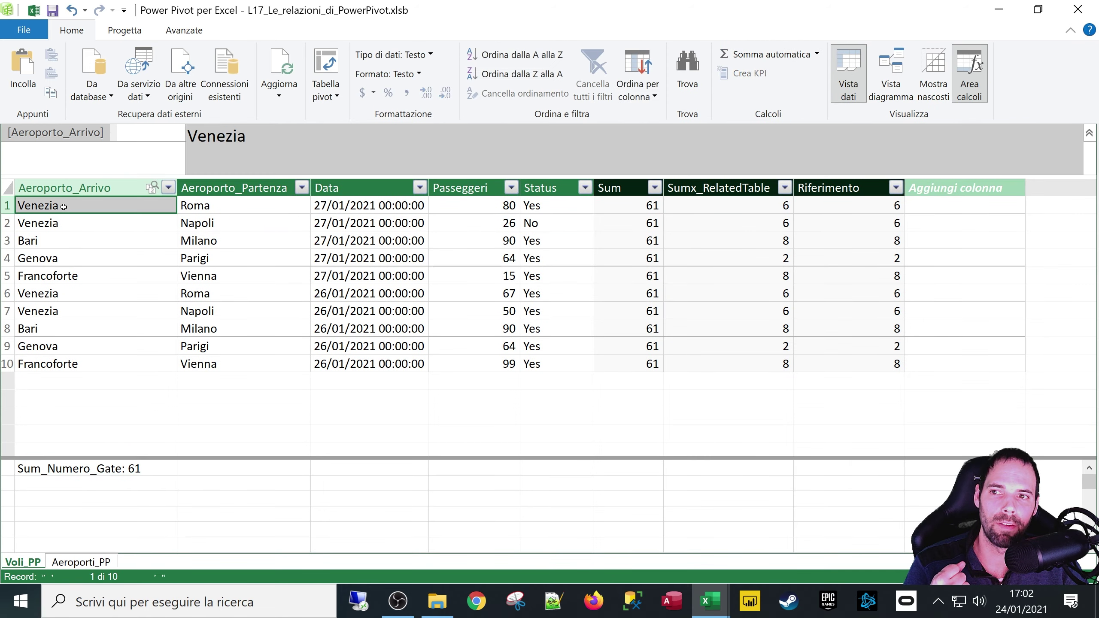
{"action": "left_click", "coordinate": [81, 562]}
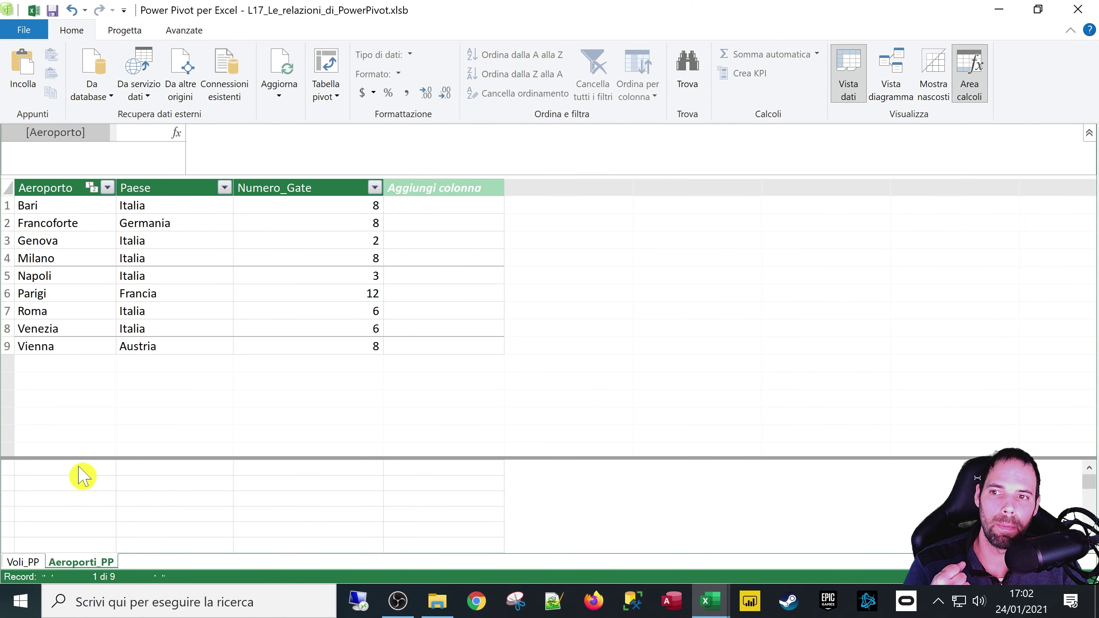
{"action": "left_click", "coordinate": [47, 331]}
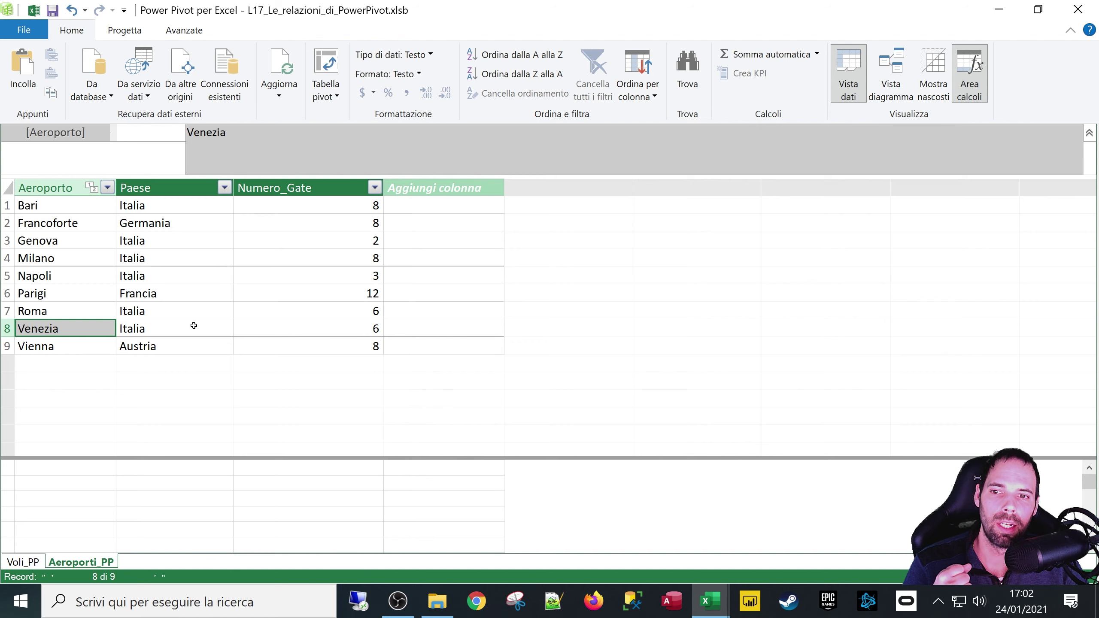
{"action": "left_click_drag", "start_coordinate": [40, 328], "coordinate": [333, 327]}
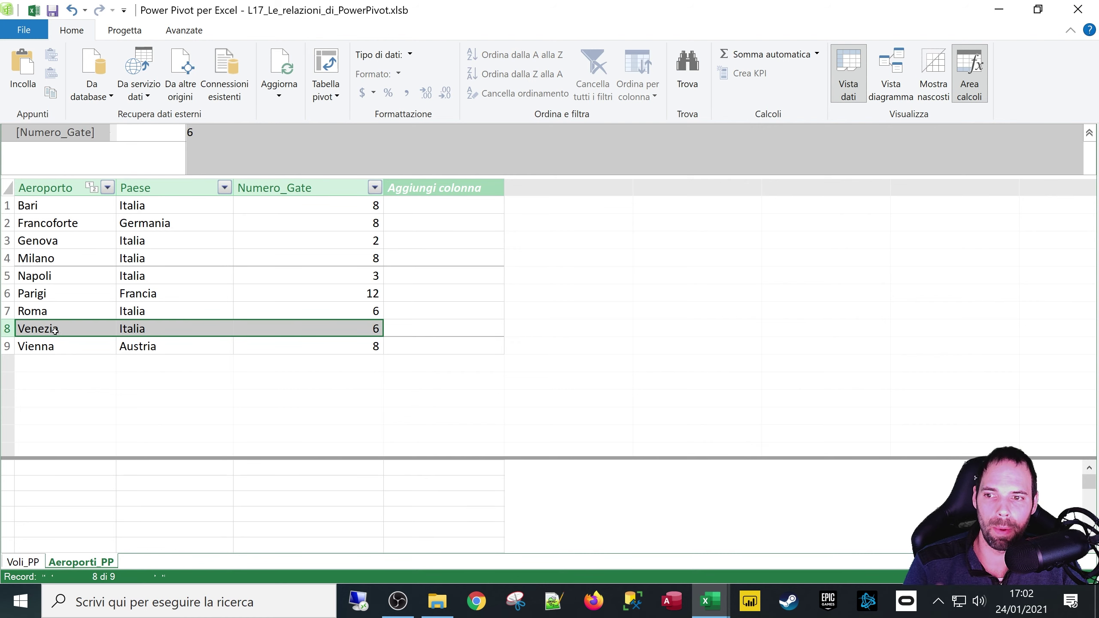
{"action": "left_click_drag", "start_coordinate": [55, 331], "coordinate": [346, 331]}
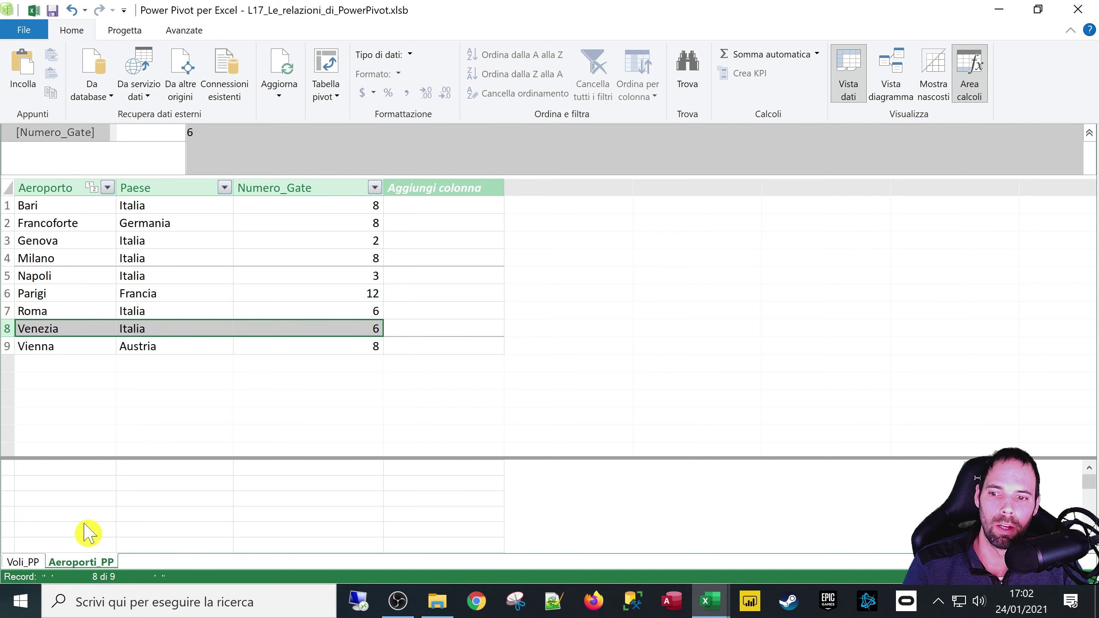
{"action": "left_click", "coordinate": [22, 562]}
{"action": "left_click", "coordinate": [728, 231]}
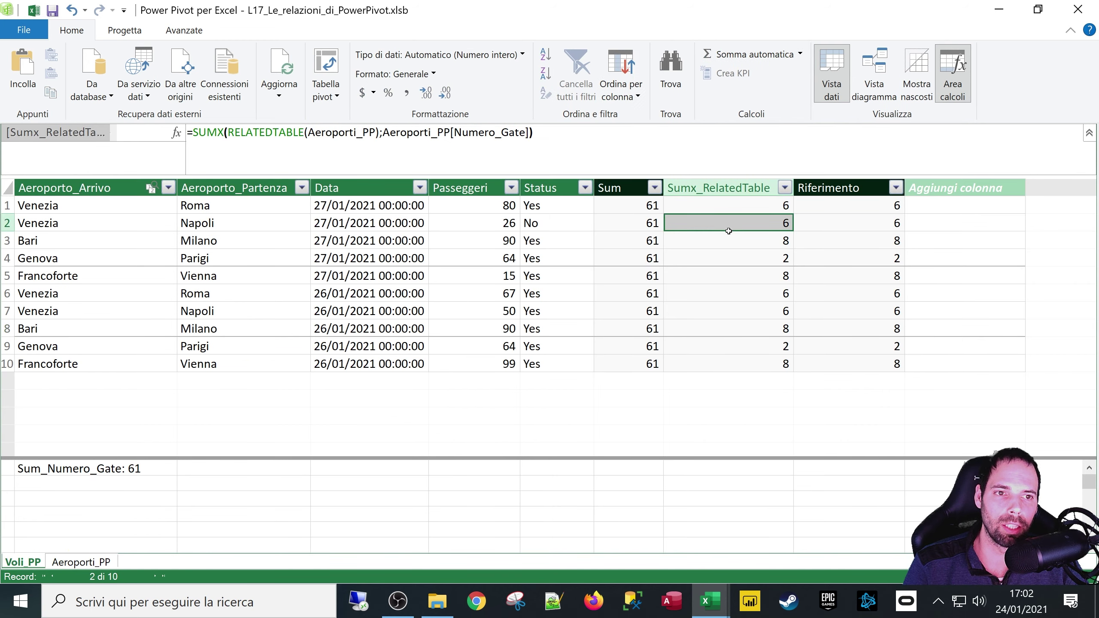
{"action": "double_click", "coordinate": [386, 134]}
{"action": "left_click", "coordinate": [696, 138]}
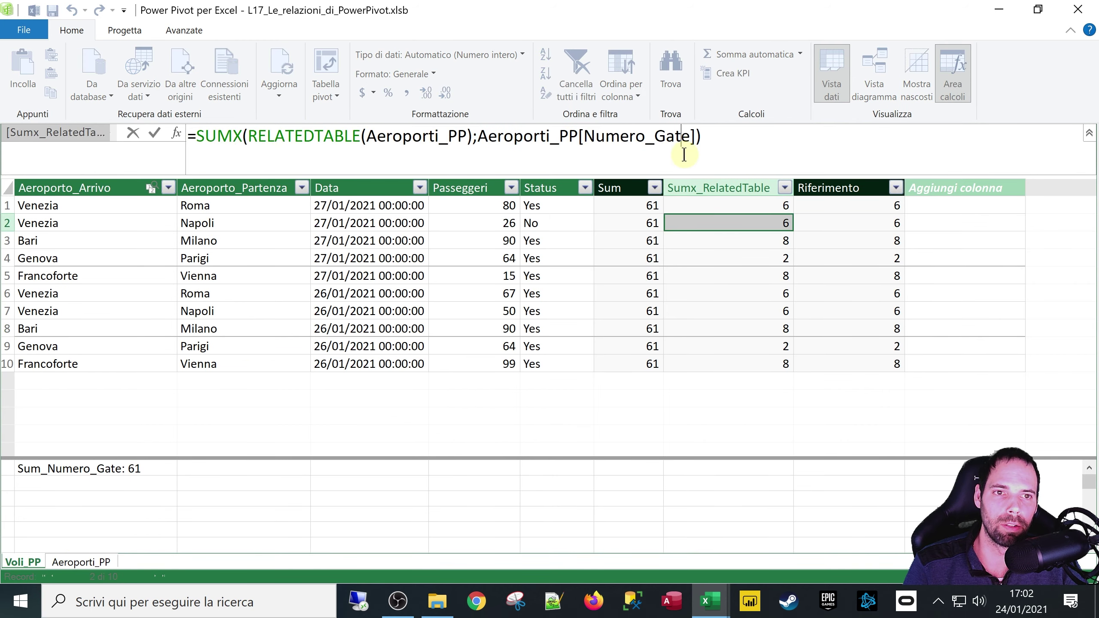
{"action": "left_click_drag", "start_coordinate": [697, 138], "coordinate": [258, 137]}
{"action": "left_click", "coordinate": [470, 138]}
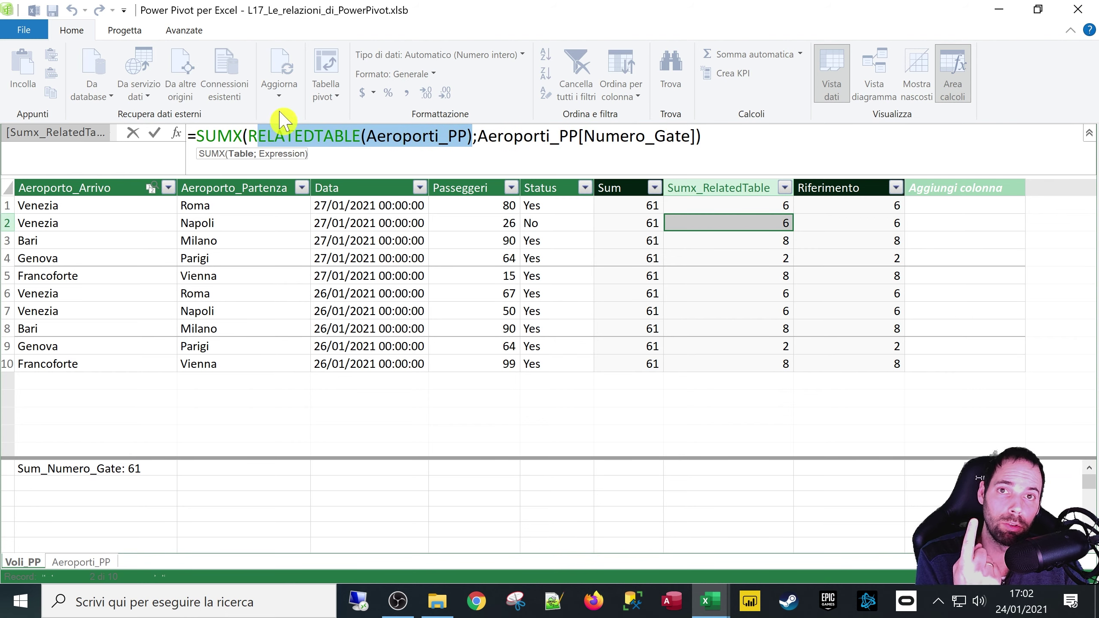
{"action": "double_click", "coordinate": [290, 137]}
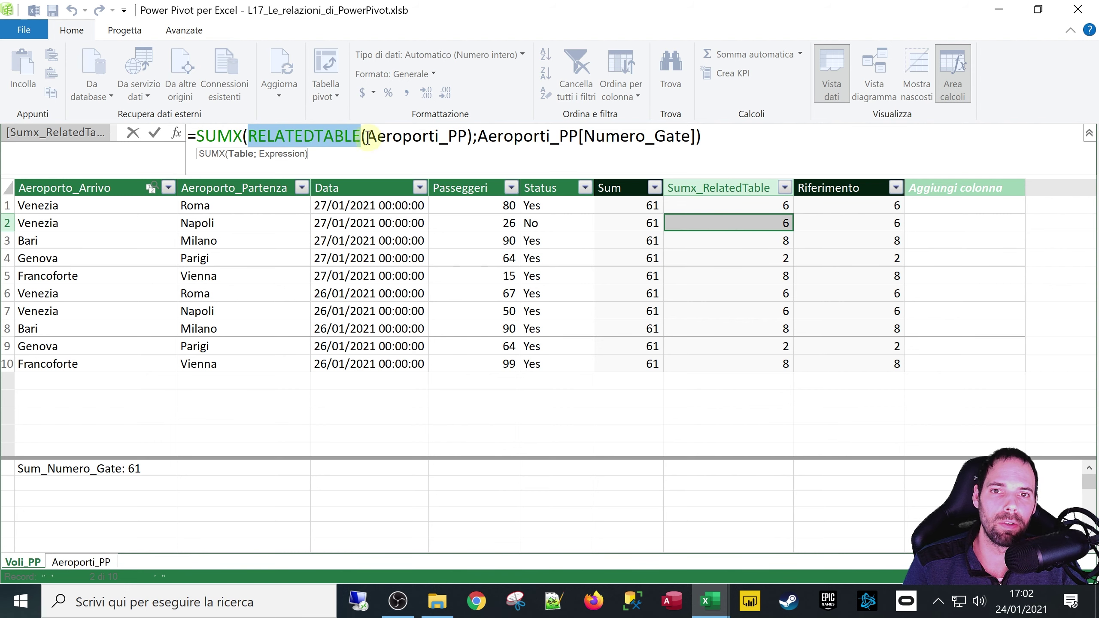
{"action": "left_click_drag", "start_coordinate": [471, 137], "coordinate": [258, 143]}
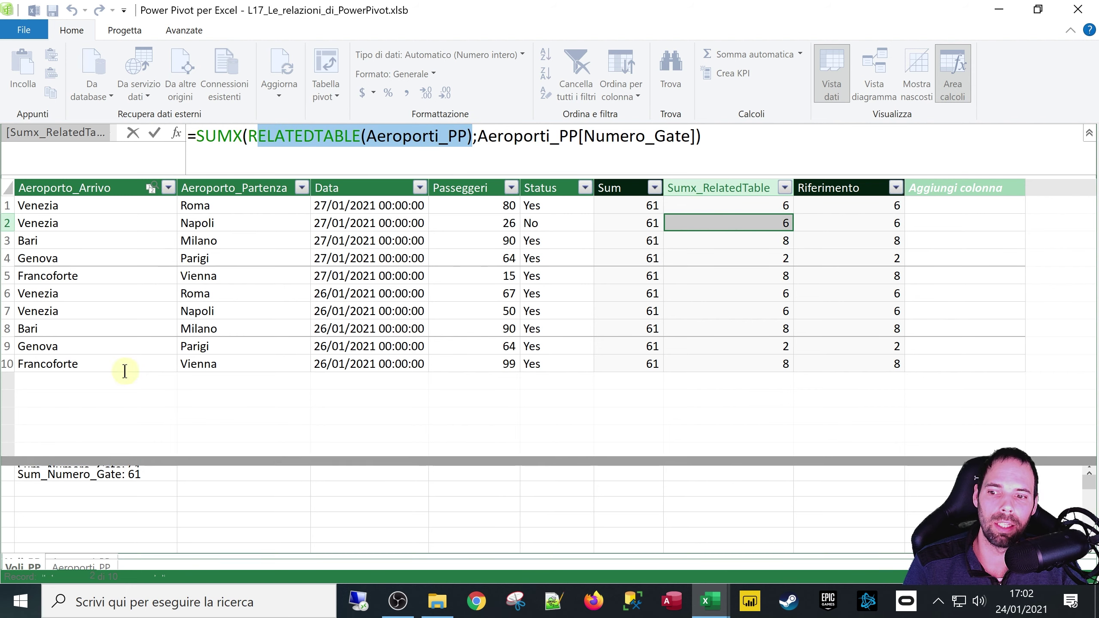
{"action": "left_click", "coordinate": [394, 139]}
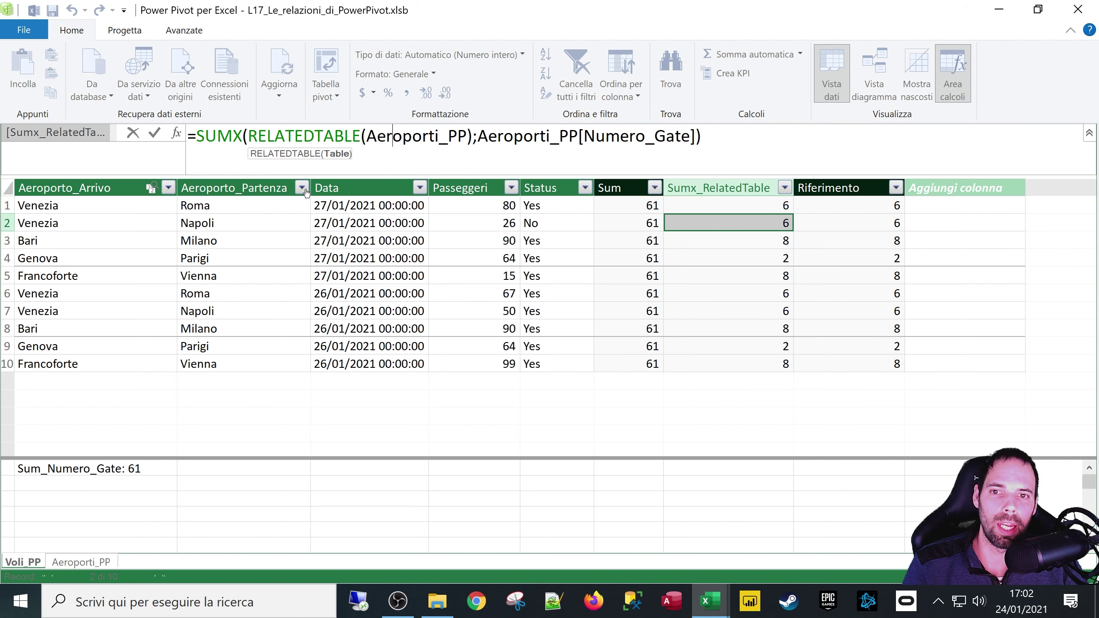
{"action": "left_click", "coordinate": [50, 206]}
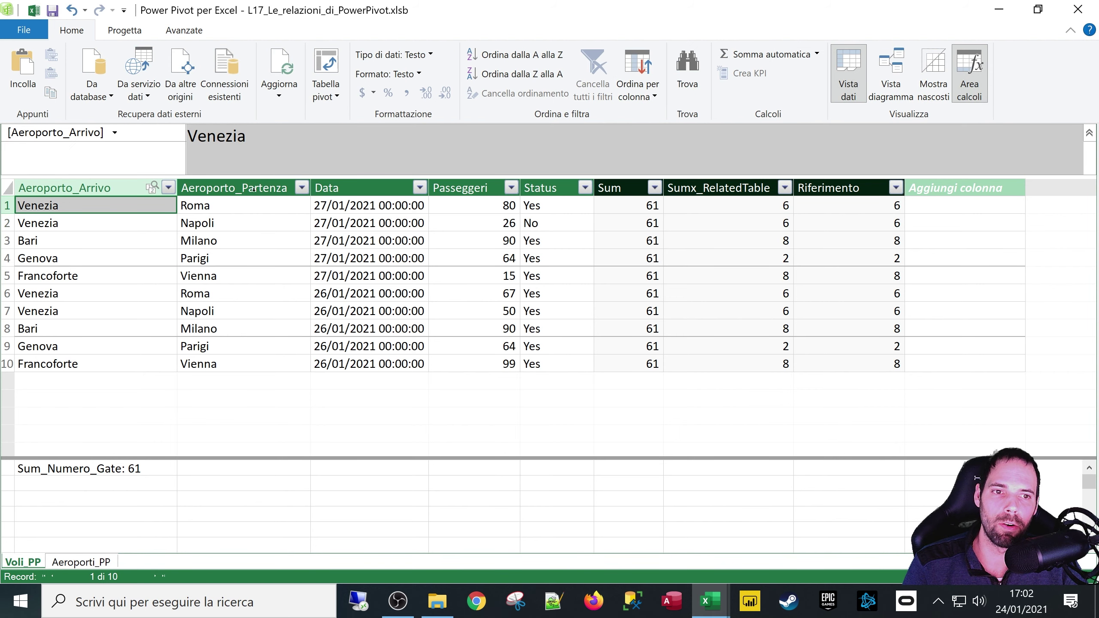
{"action": "left_click", "coordinate": [700, 190]}
{"action": "left_click", "coordinate": [87, 563]}
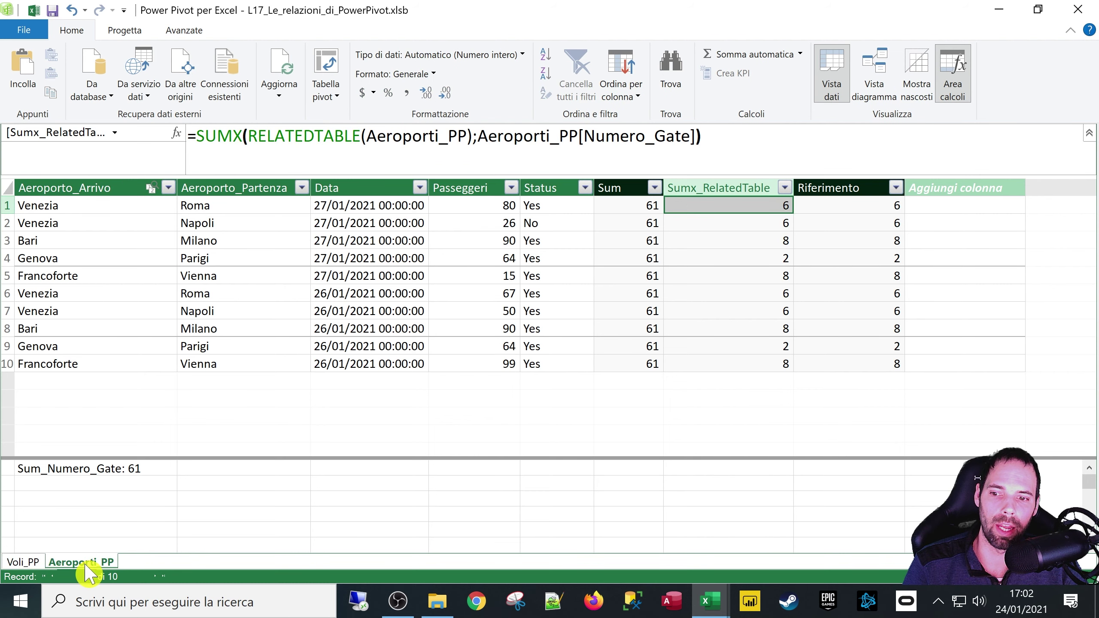
{"action": "left_click_drag", "start_coordinate": [34, 329], "coordinate": [349, 326]}
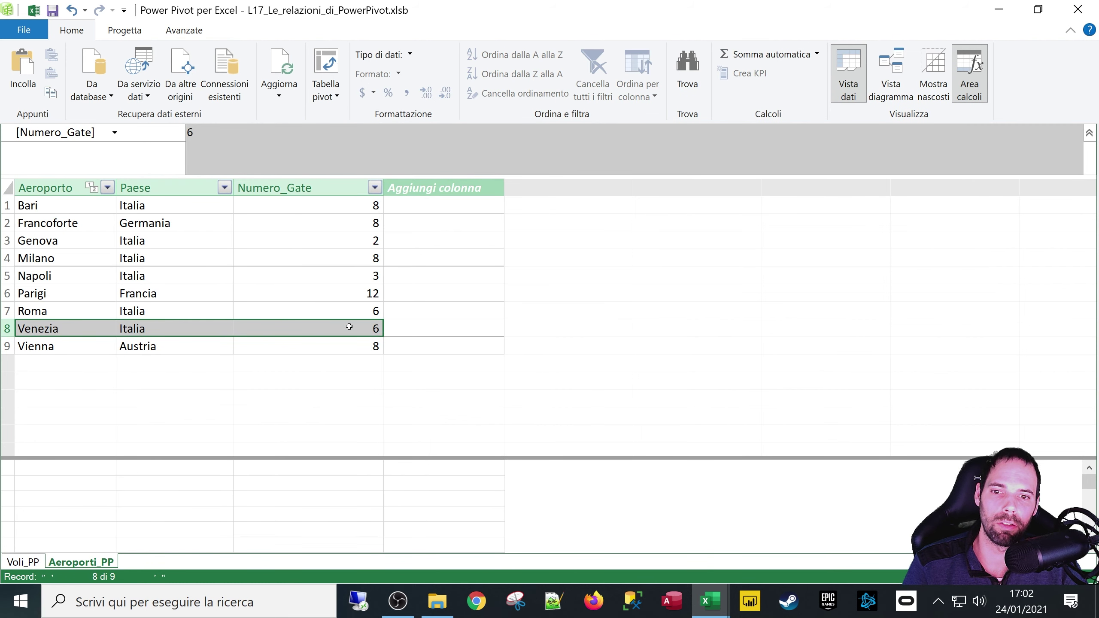
{"action": "left_click", "coordinate": [23, 562]}
{"action": "left_click", "coordinate": [731, 204]}
{"action": "scroll", "coordinate": [435, 143], "scroll_direction": "up", "scroll_amount": 4}
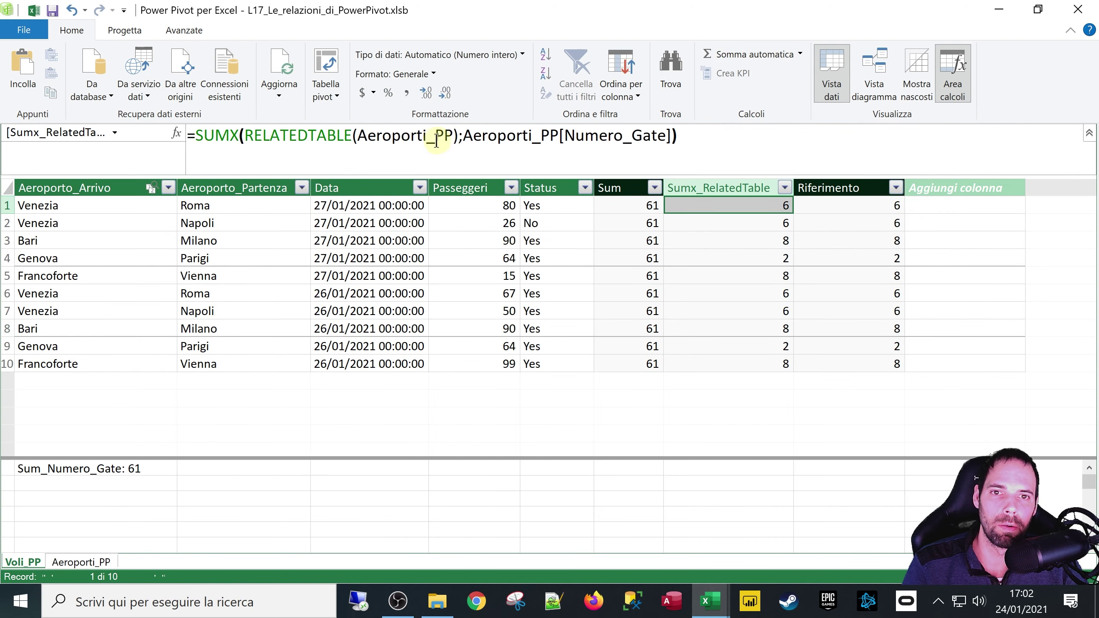
{"action": "left_click", "coordinate": [433, 162]}
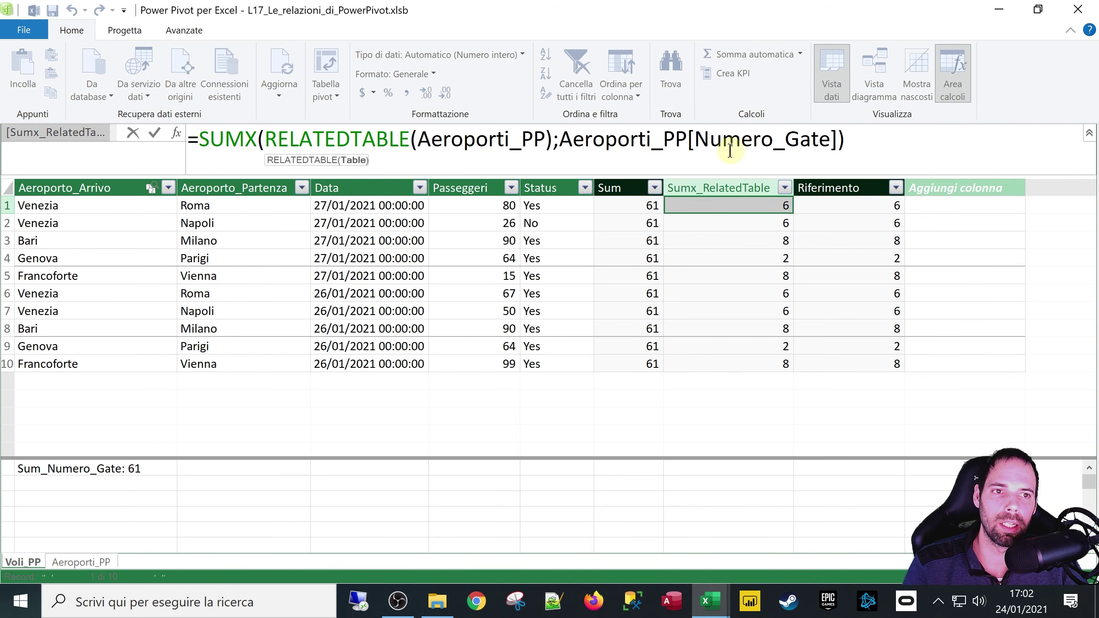
{"action": "left_click", "coordinate": [874, 136]}
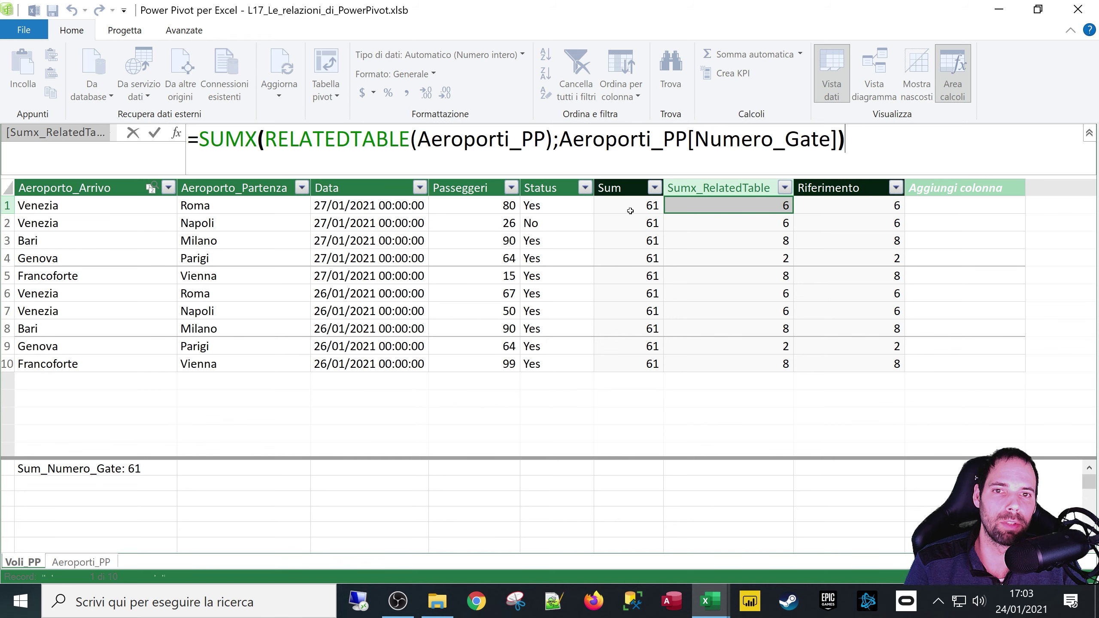
{"action": "left_click_drag", "start_coordinate": [199, 140], "coordinate": [413, 154]}
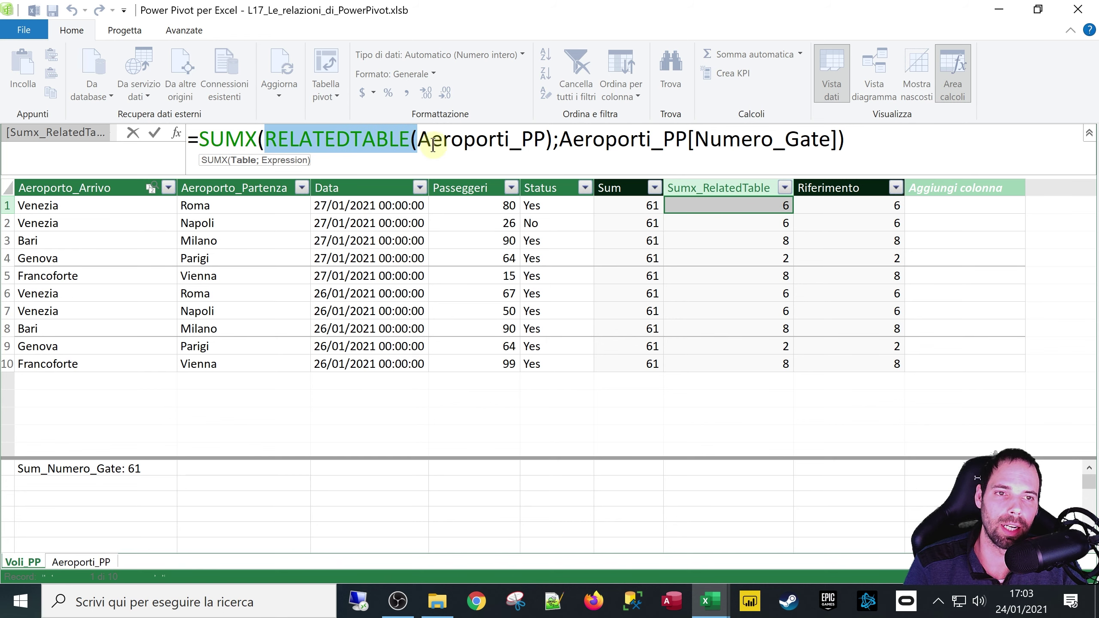
{"action": "left_click", "coordinate": [829, 210]}
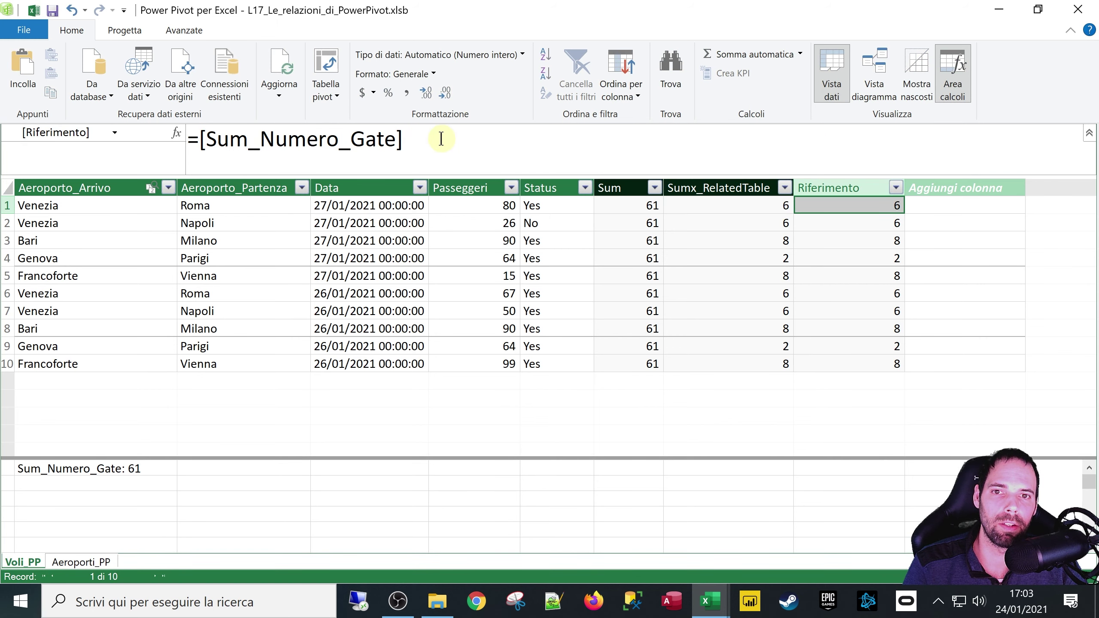
{"action": "left_click_drag", "start_coordinate": [440, 138], "coordinate": [207, 139]}
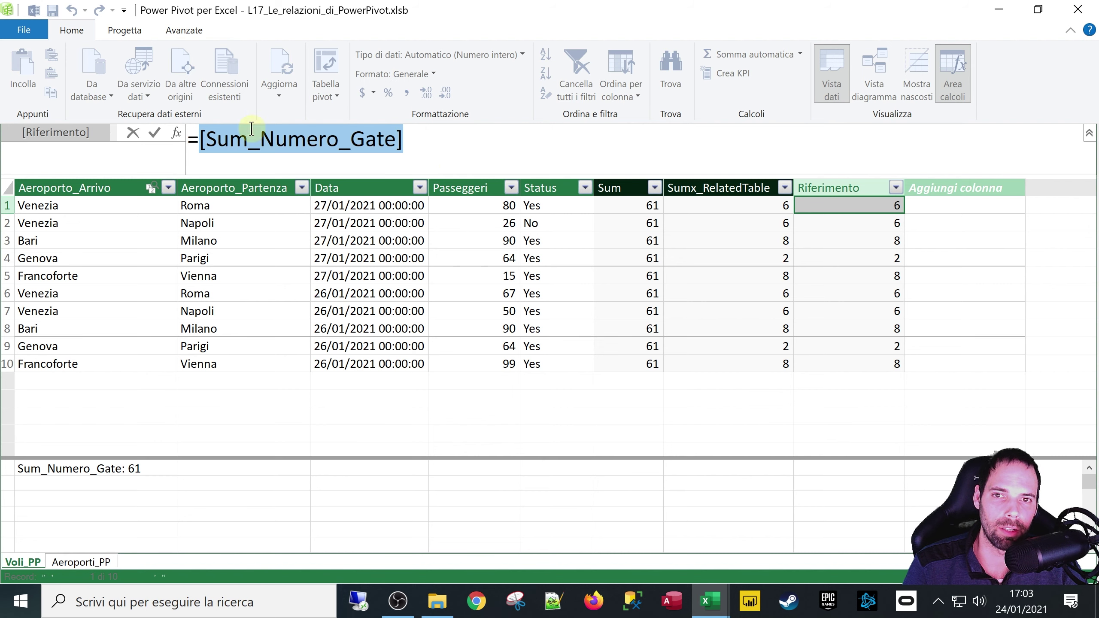
{"action": "left_click", "coordinate": [121, 475]}
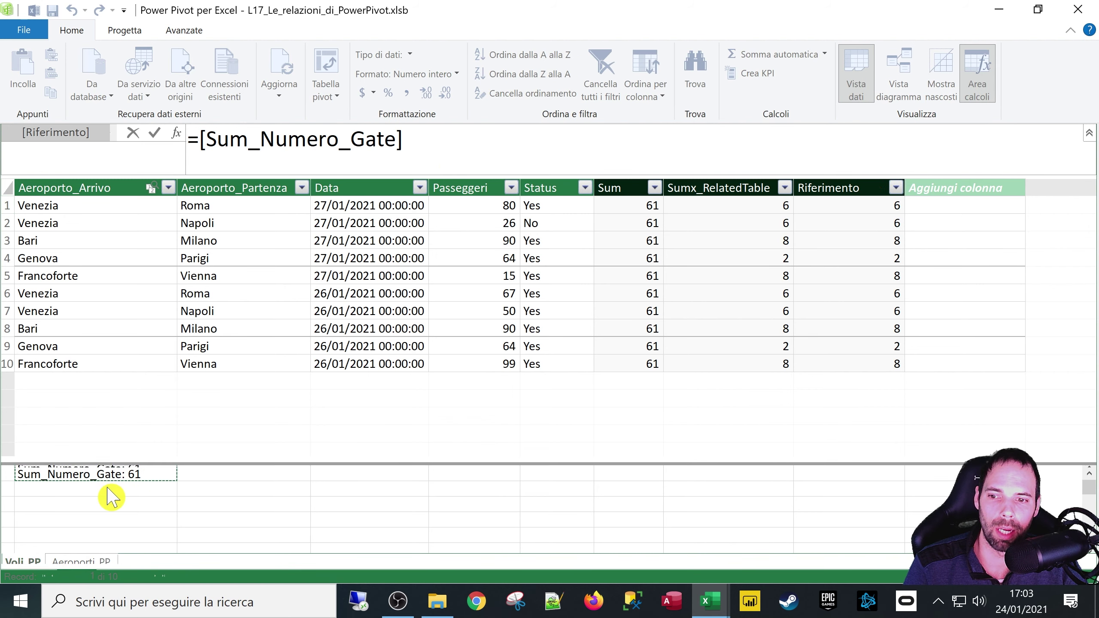
{"action": "left_click", "coordinate": [81, 468]}
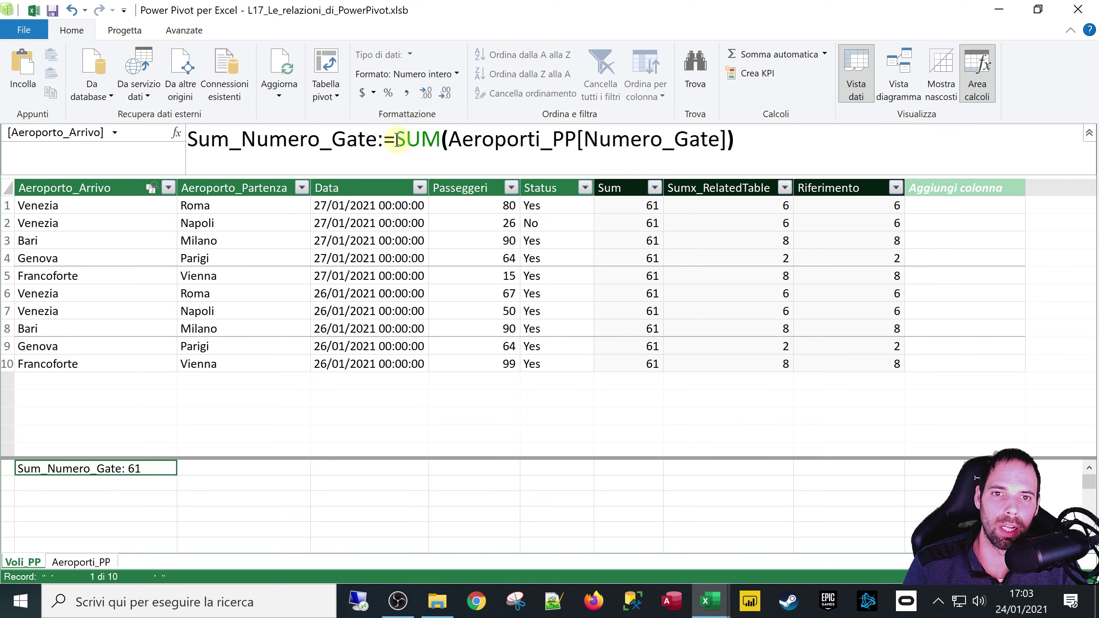
{"action": "left_click_drag", "start_coordinate": [396, 140], "coordinate": [673, 141]}
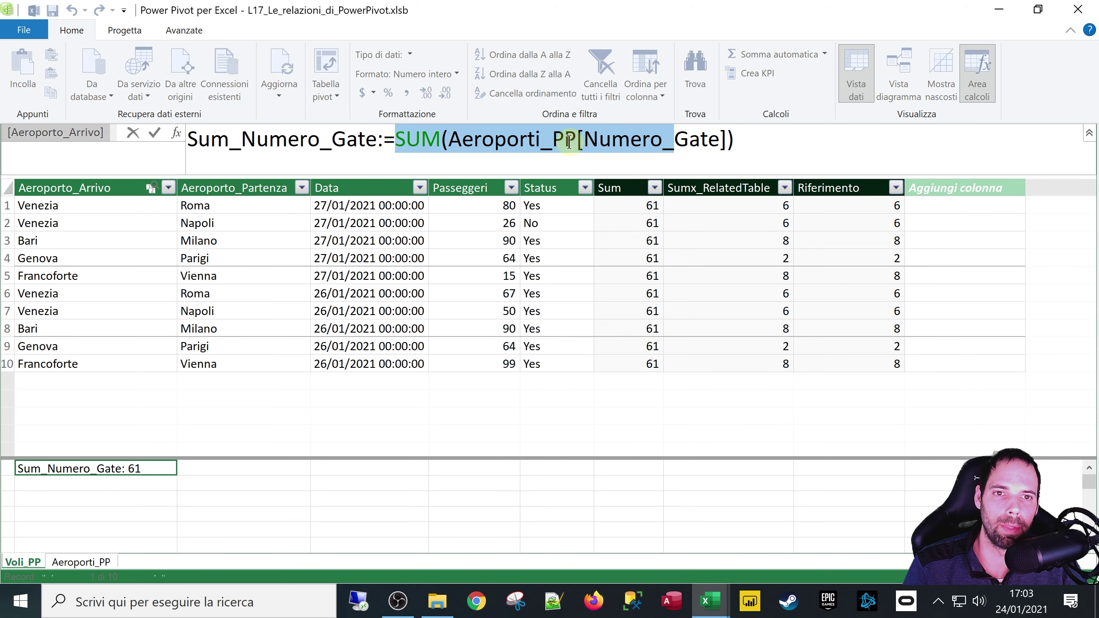
{"action": "left_click", "coordinate": [569, 143]}
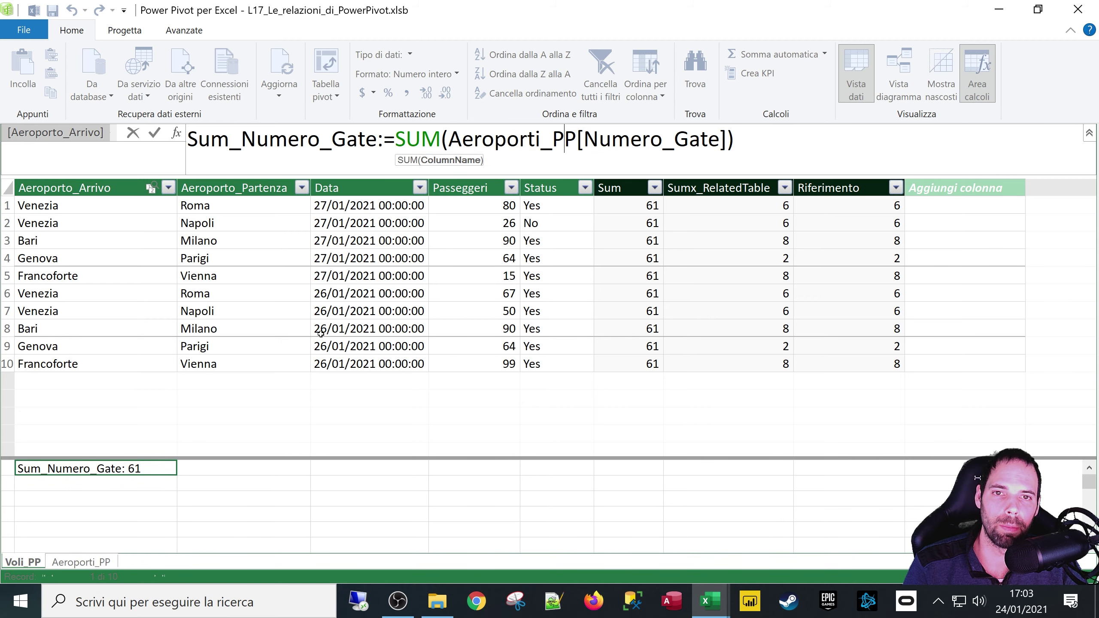
{"action": "key", "text": "Escape"}
{"action": "left_click", "coordinate": [629, 206]}
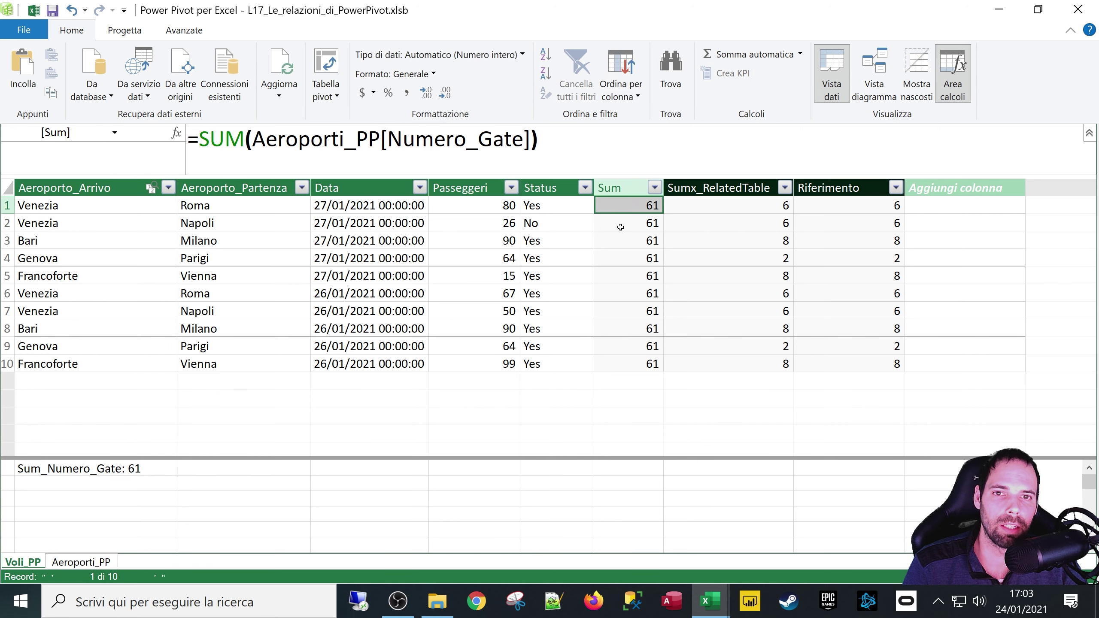
{"action": "left_click_drag", "start_coordinate": [204, 150], "coordinate": [572, 146]}
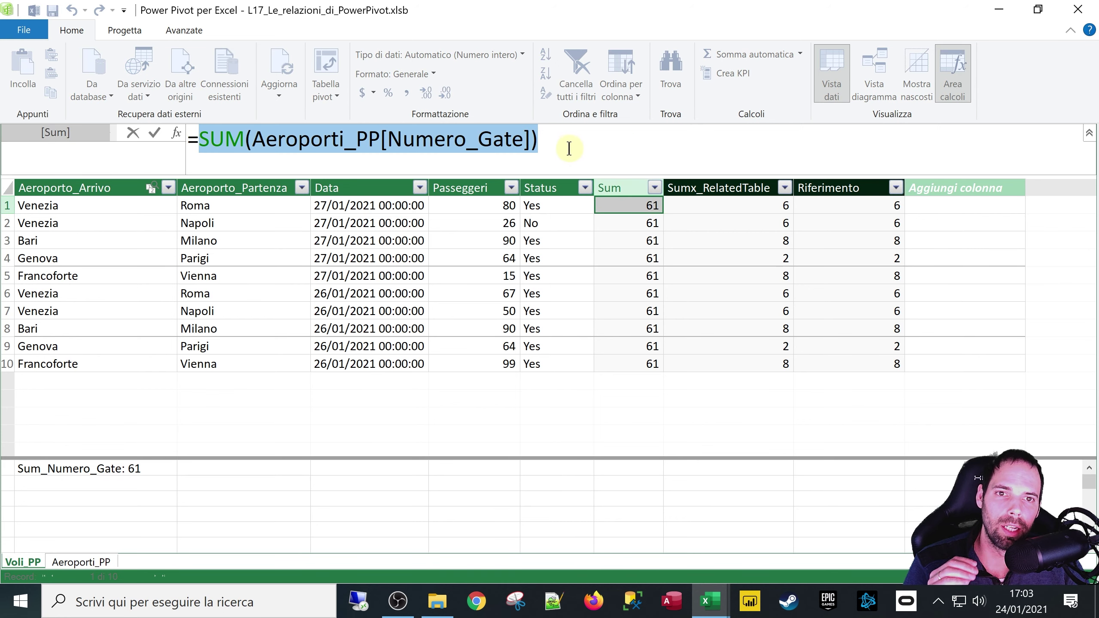
{"action": "left_click", "coordinate": [634, 209]}
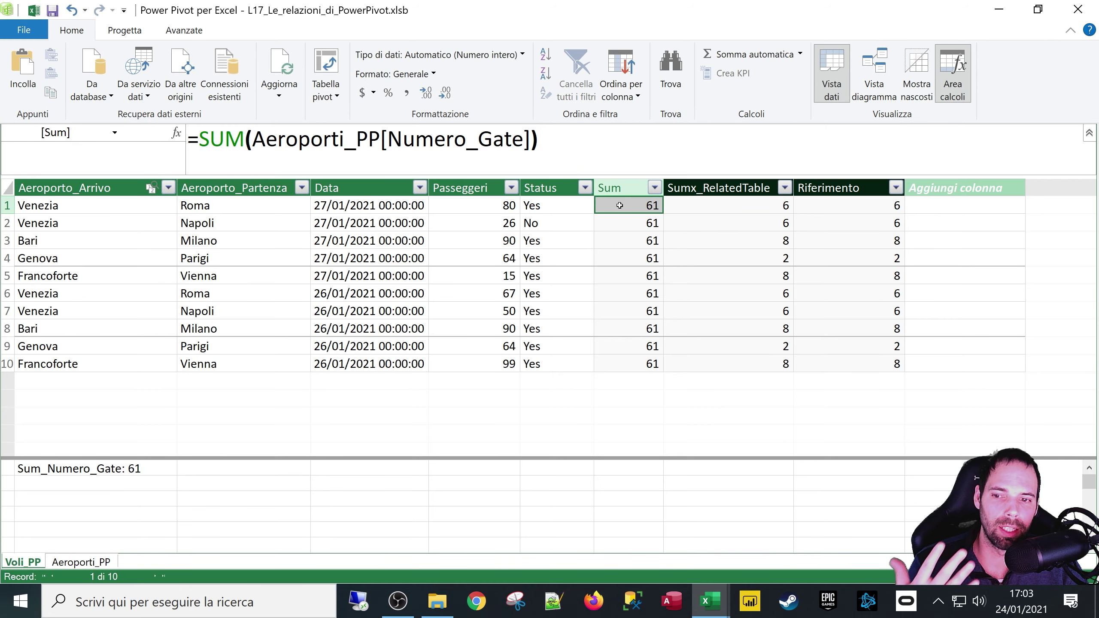
{"action": "left_click", "coordinate": [89, 469]}
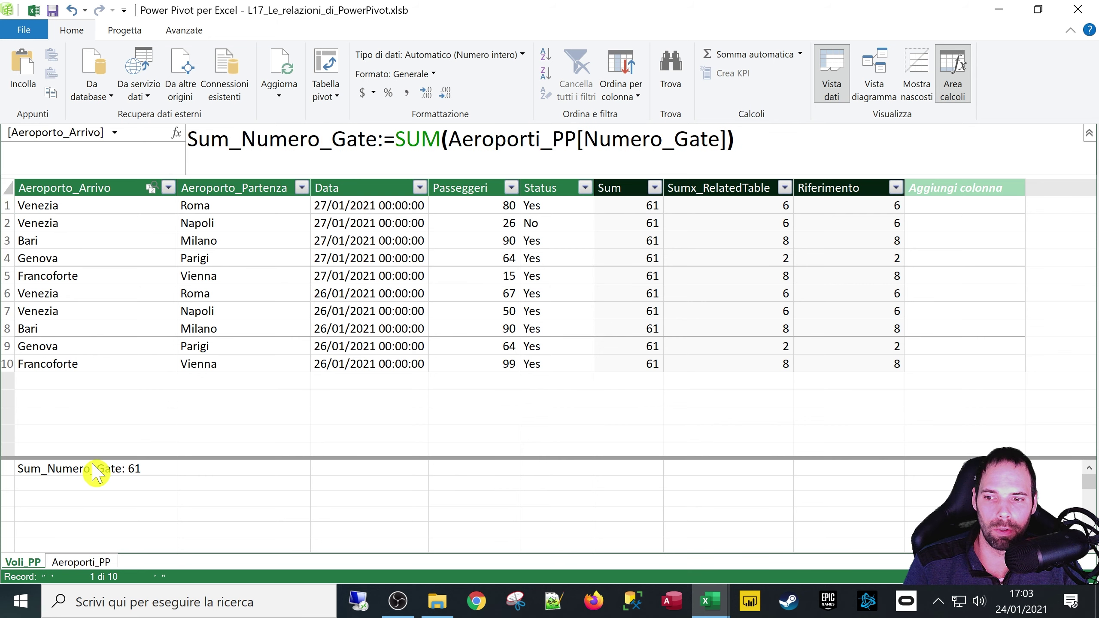
{"action": "left_click_drag", "start_coordinate": [382, 140], "coordinate": [187, 140]}
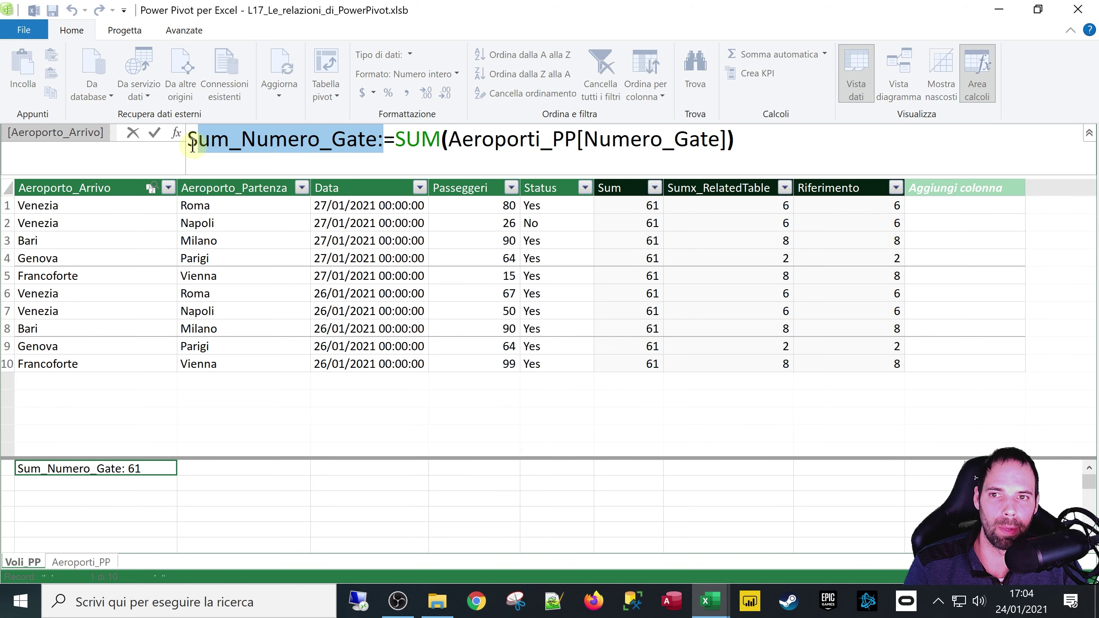
{"action": "left_click_drag", "start_coordinate": [406, 140], "coordinate": [775, 142]}
{"action": "key", "text": "Escape"}
- Open the Sum_Numero_Gate measure for editing from Gestisci misure in the L17_Le_relazioni_di_PowerPivot workbook
{"action": "mouse_move", "coordinate": [703, 606]}
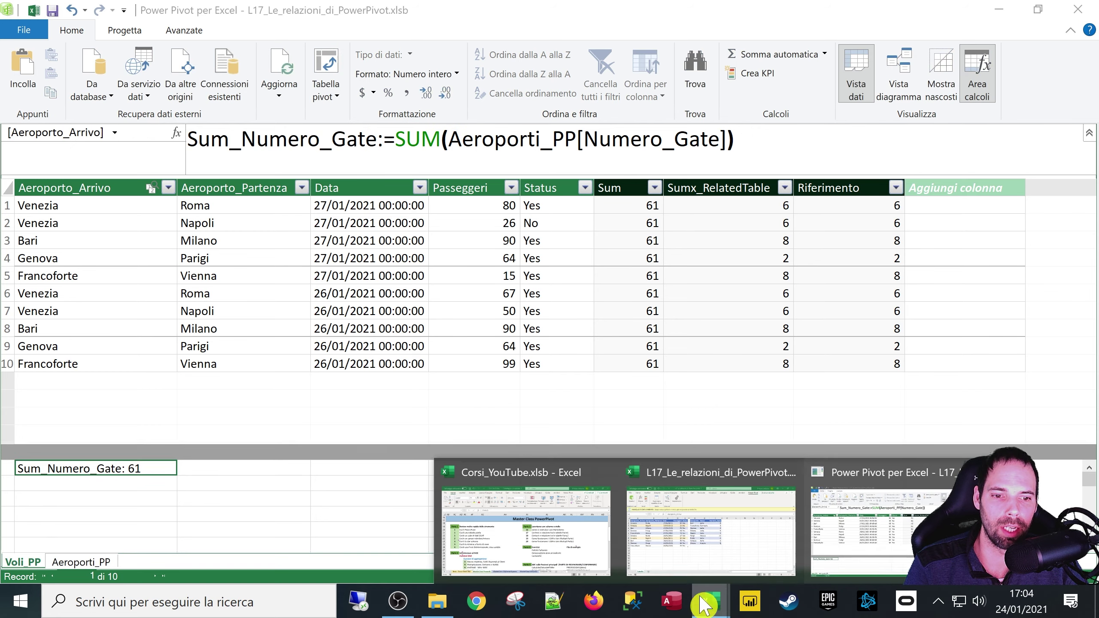
{"action": "left_click", "coordinate": [668, 549]}
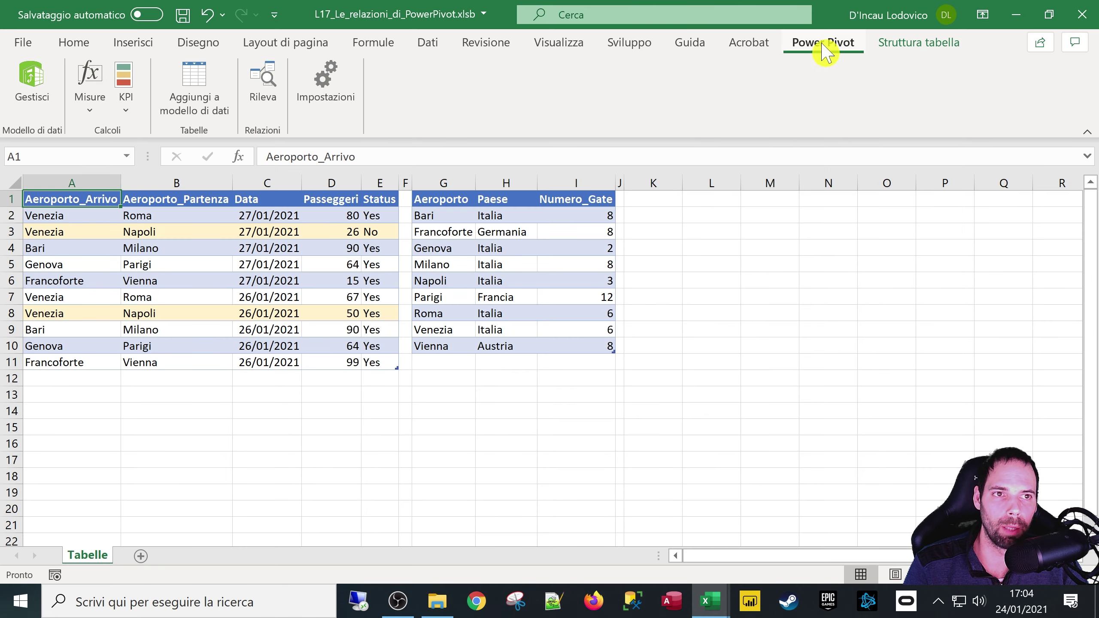
{"action": "left_click", "coordinate": [91, 108]}
{"action": "left_click", "coordinate": [113, 160]}
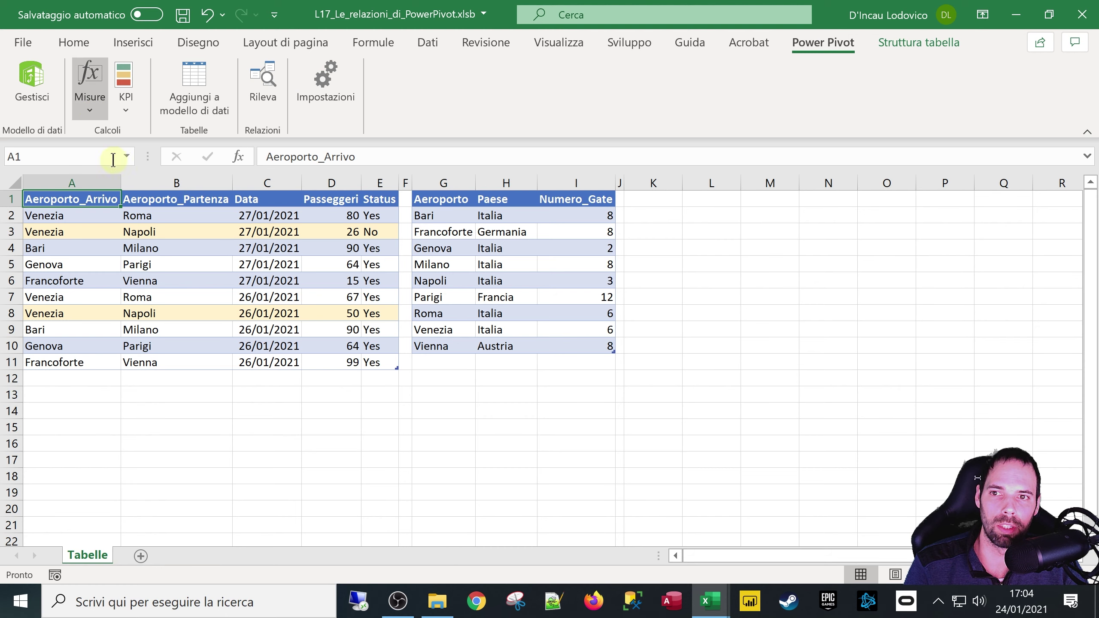
{"action": "left_click", "coordinate": [428, 165]}
{"action": "left_click", "coordinate": [481, 130]}
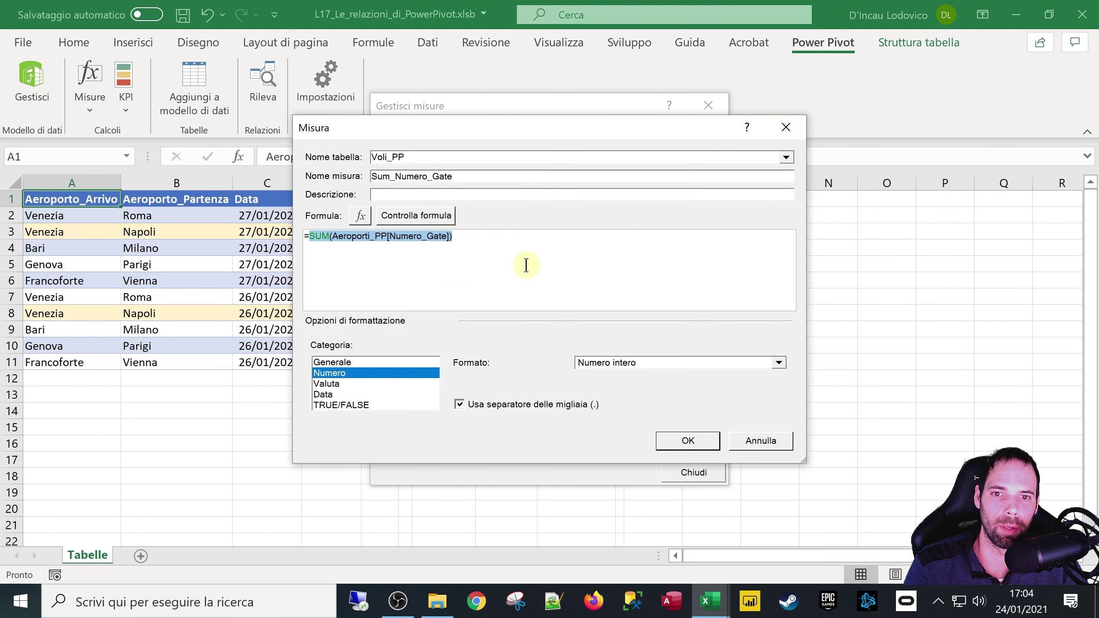
{"action": "scroll", "coordinate": [525, 265], "scroll_direction": "up", "scroll_amount": 5}
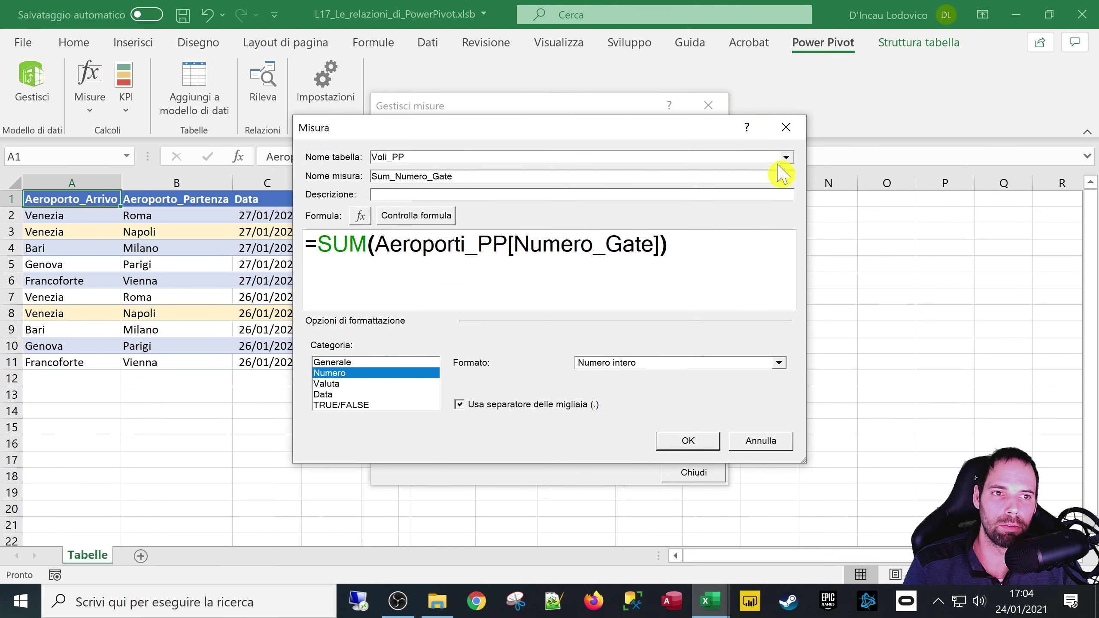
{"action": "key", "text": "super+plus"}
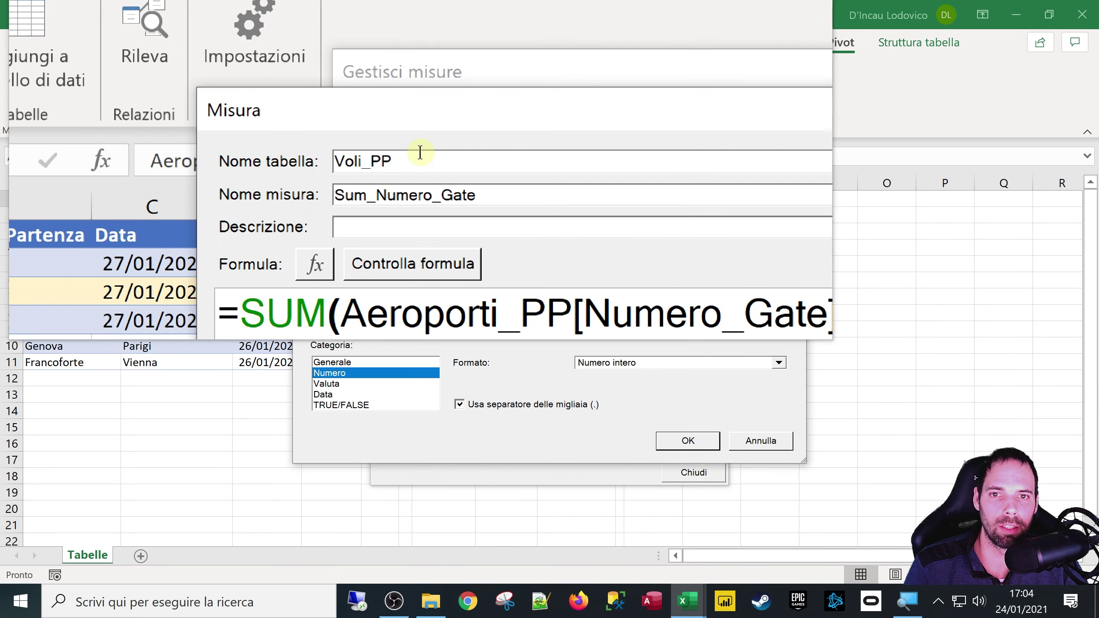
- Change the measure's Nome tabella from Voli_PP to Aeroporti_PP
{"action": "left_click", "coordinate": [425, 156]}
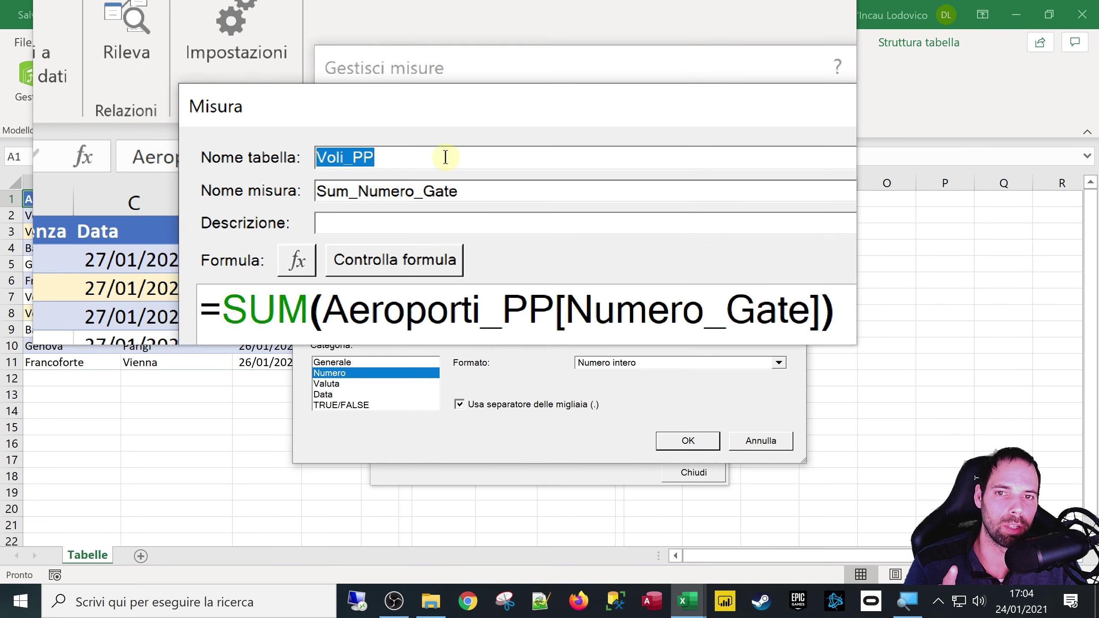
{"action": "left_click", "coordinate": [437, 159]}
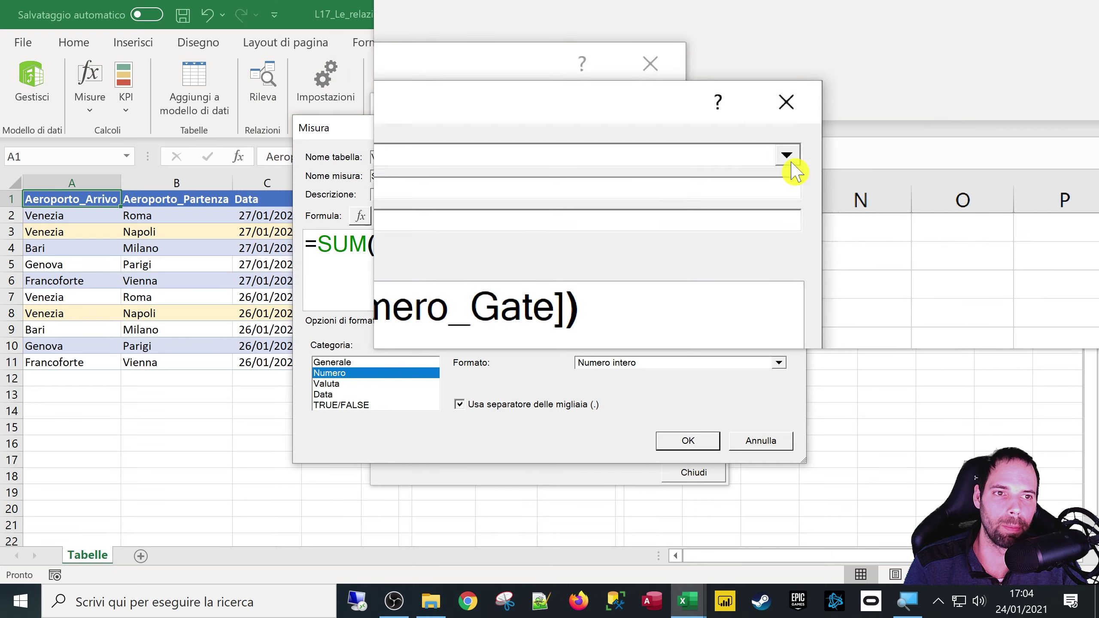
{"action": "left_click", "coordinate": [788, 161]}
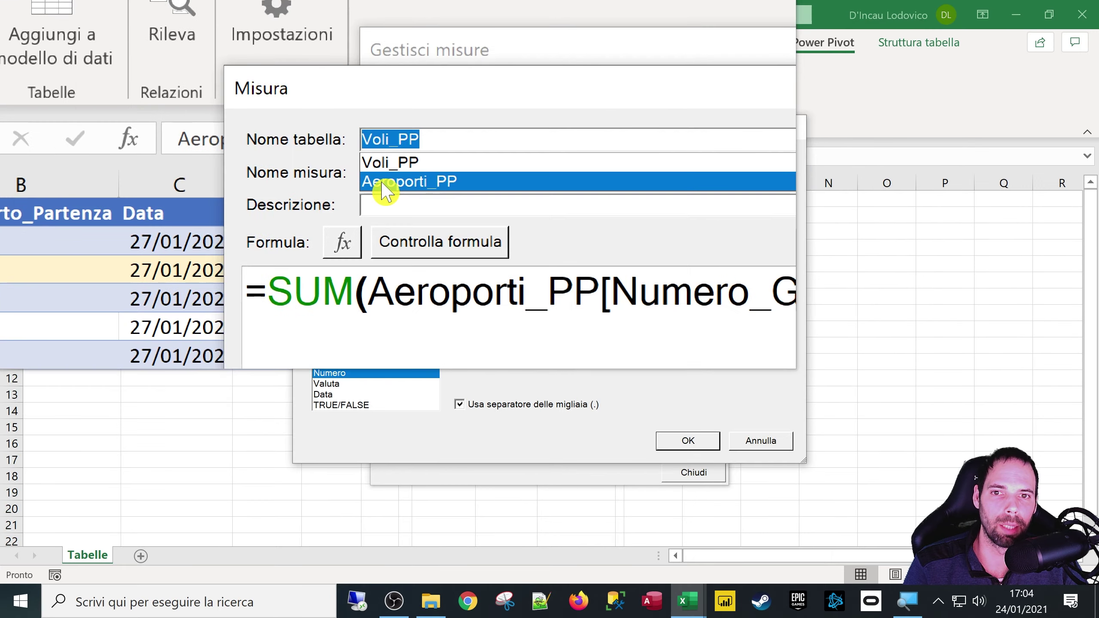
{"action": "left_click", "coordinate": [384, 181]}
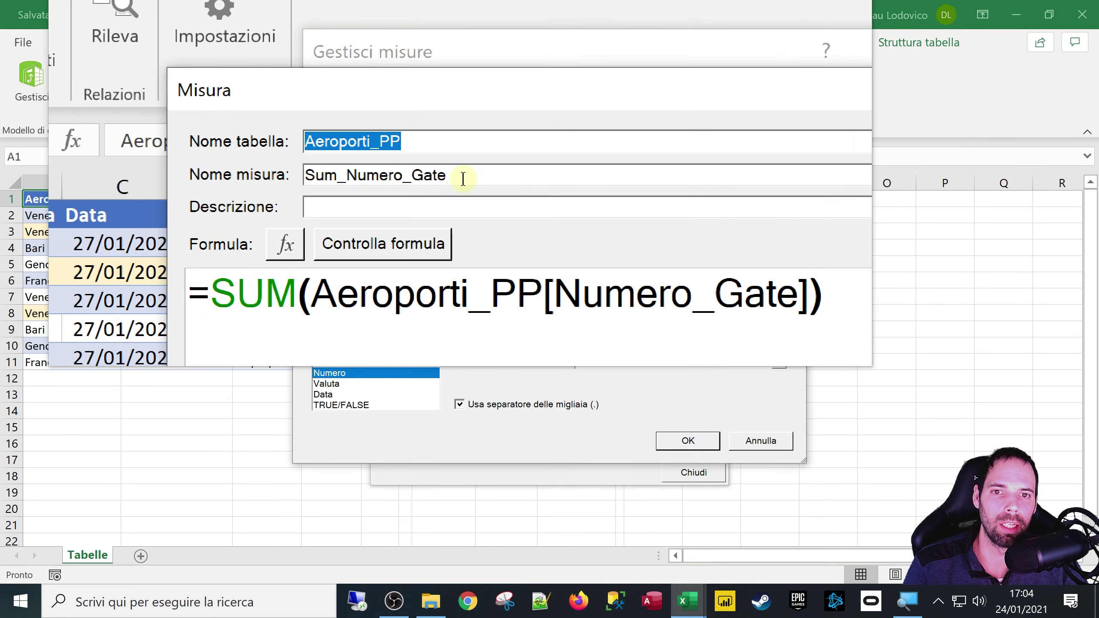
{"action": "key", "text": "Tab"}
- Review the =SUM(Aeroporti_PP[Numero_Gate]) formula, save the measure, and close the measures list
{"action": "left_click", "coordinate": [342, 235]}
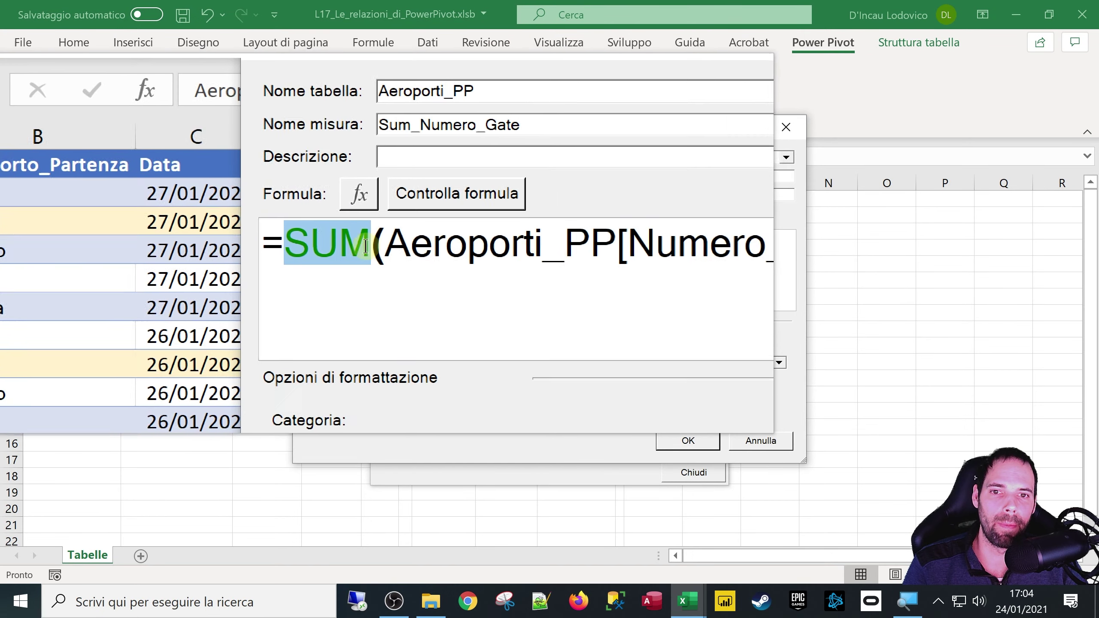
{"action": "left_click_drag", "start_coordinate": [422, 251], "coordinate": [720, 249]}
{"action": "left_click_drag", "start_coordinate": [558, 243], "coordinate": [701, 247]}
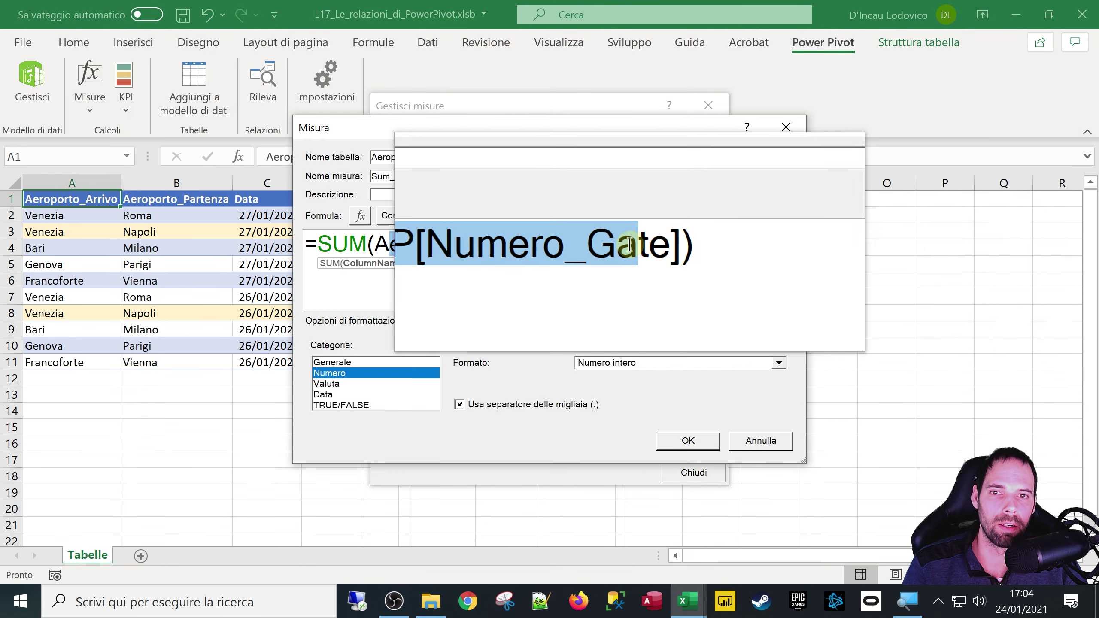
{"action": "left_click", "coordinate": [472, 196]}
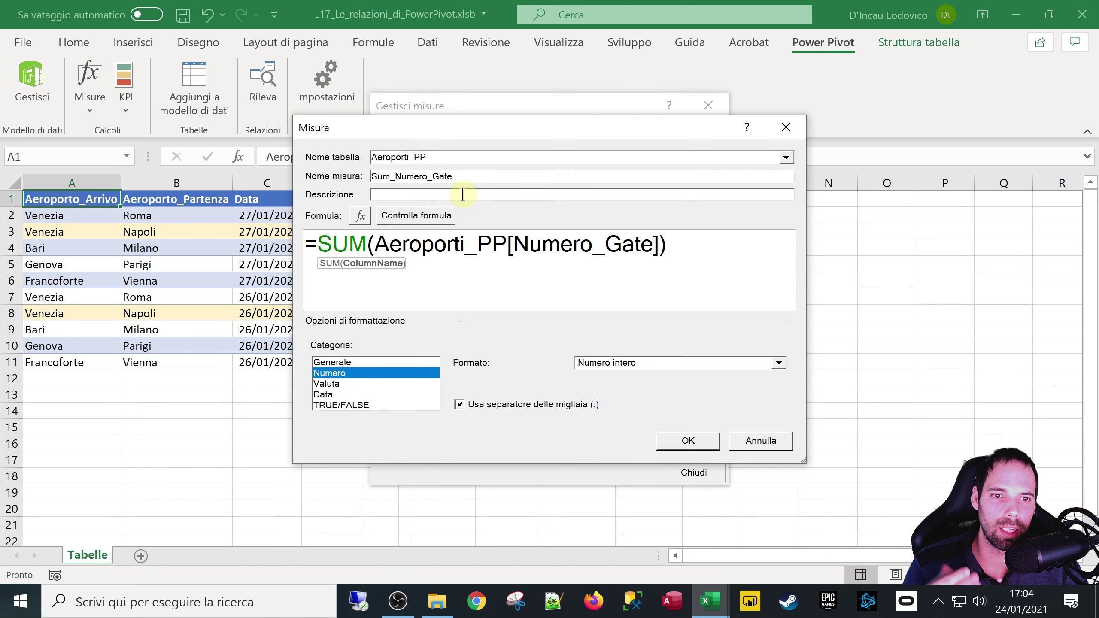
{"action": "left_click_drag", "start_coordinate": [666, 244], "coordinate": [315, 240]}
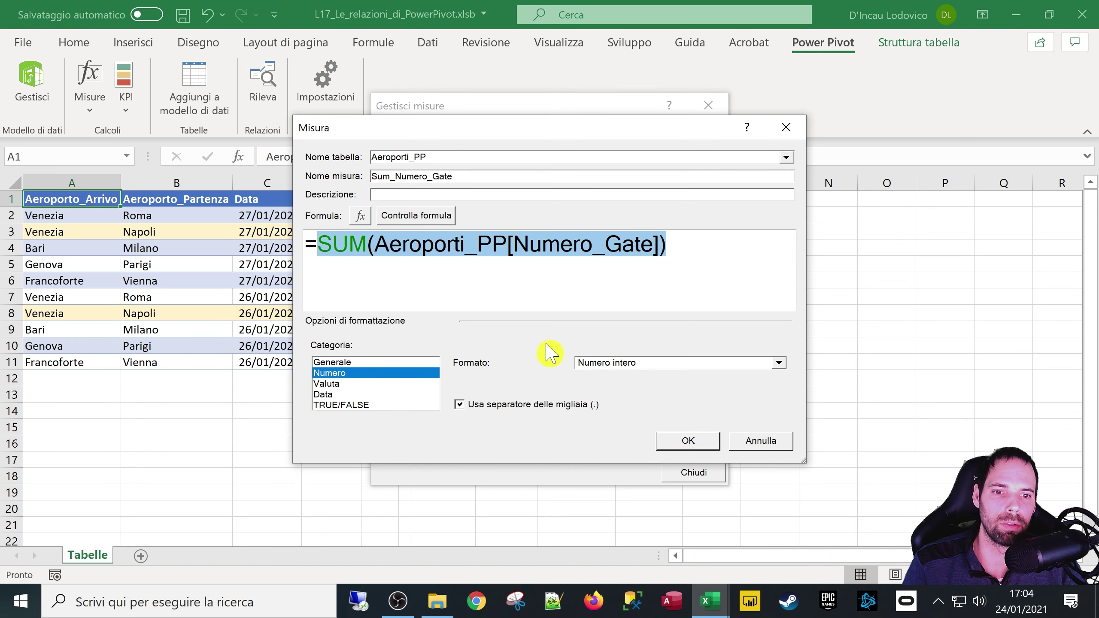
{"action": "left_click", "coordinate": [498, 261]}
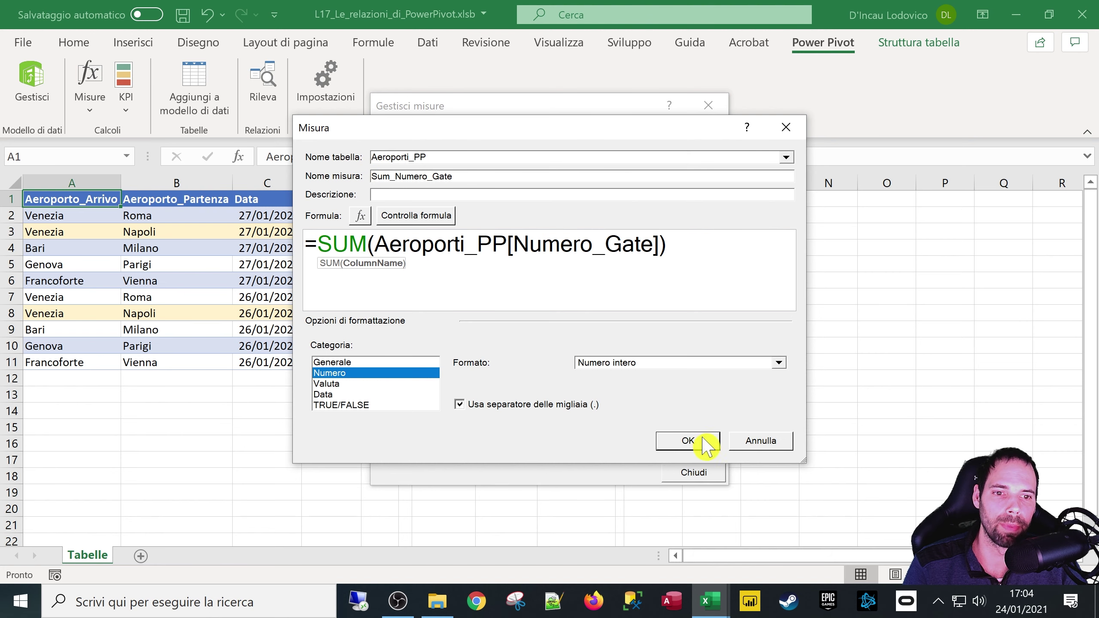
{"action": "left_click", "coordinate": [688, 441]}
{"action": "left_click", "coordinate": [701, 473]}
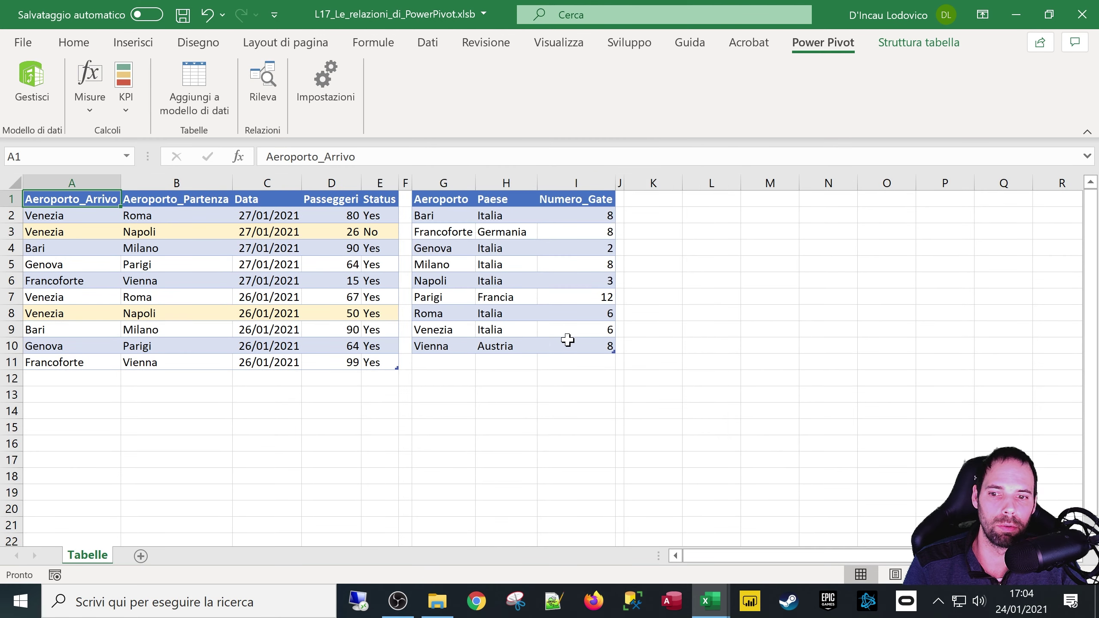
- Reopen Gestisci past the busy warning, browse Aeroporti_PP and Voli_PP, then switch to Vista diagramma
{"action": "left_click", "coordinate": [51, 96]}
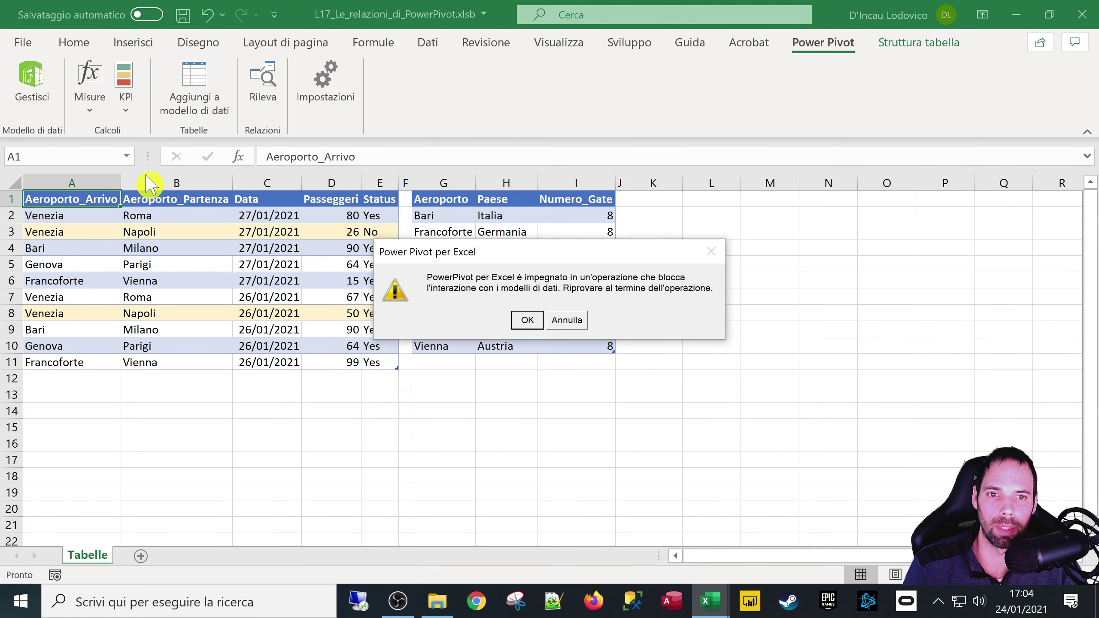
{"action": "left_click", "coordinate": [522, 321]}
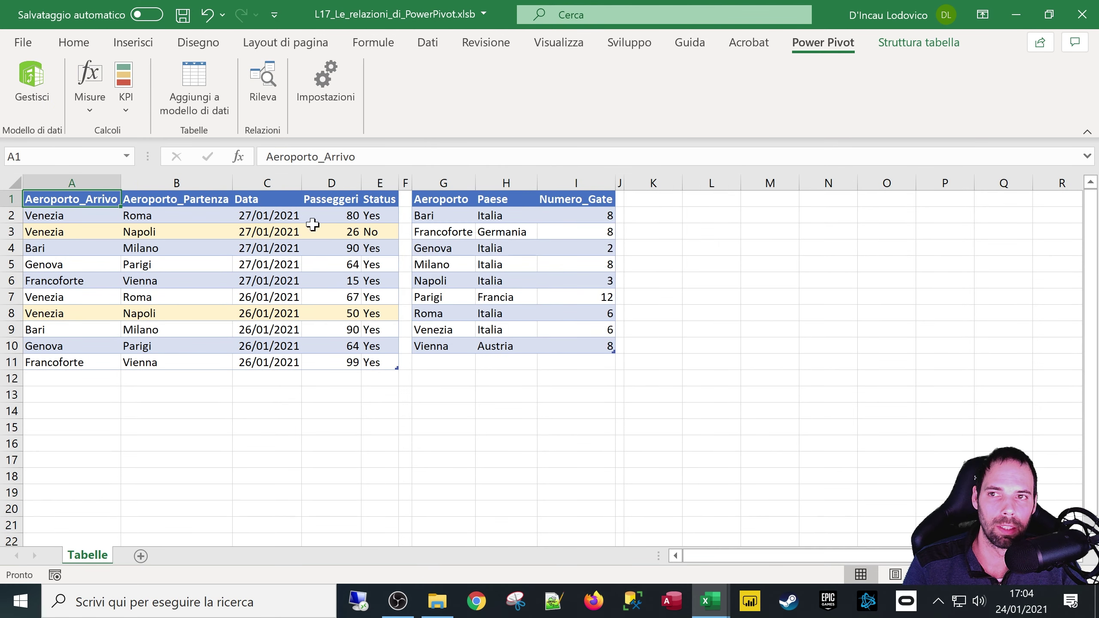
{"action": "left_click", "coordinate": [42, 93]}
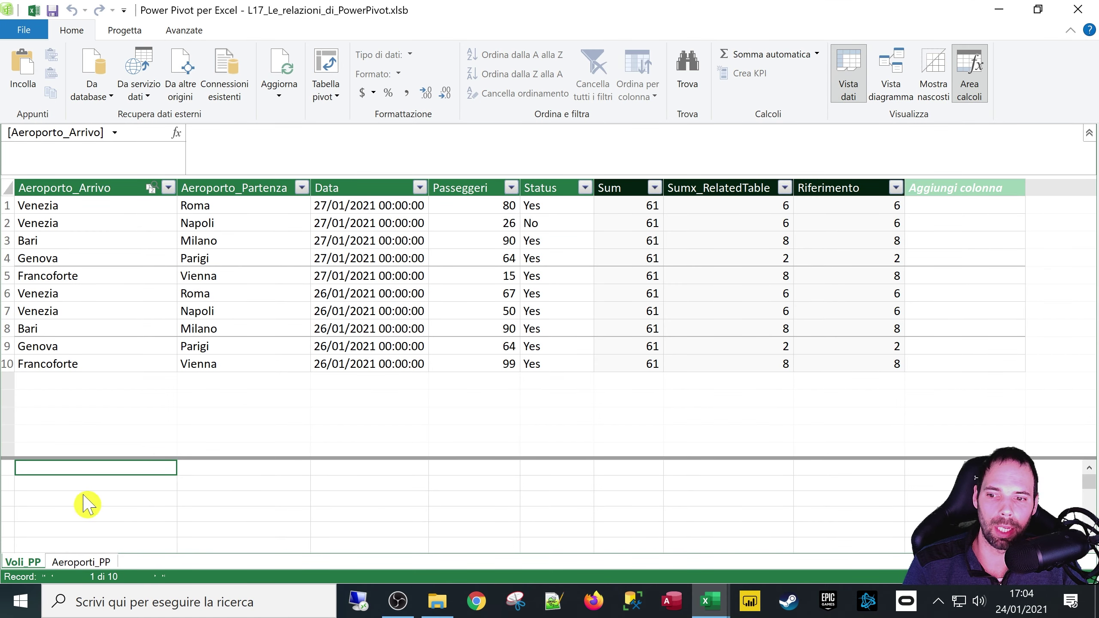
{"action": "left_click", "coordinate": [80, 562]}
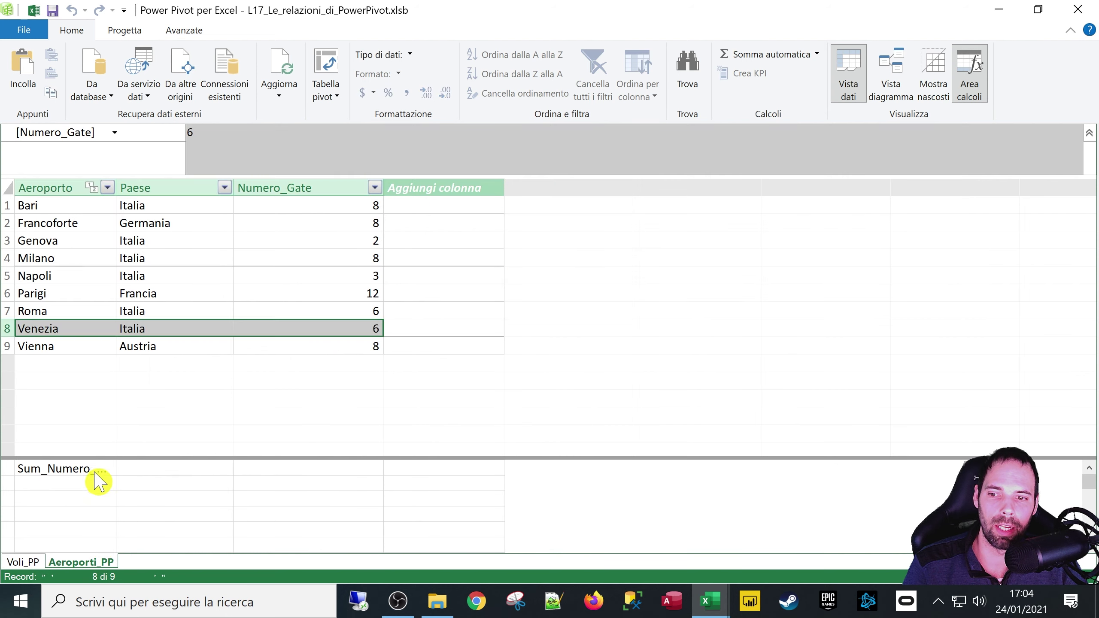
{"action": "left_click", "coordinate": [98, 479]}
{"action": "left_click", "coordinate": [30, 562]}
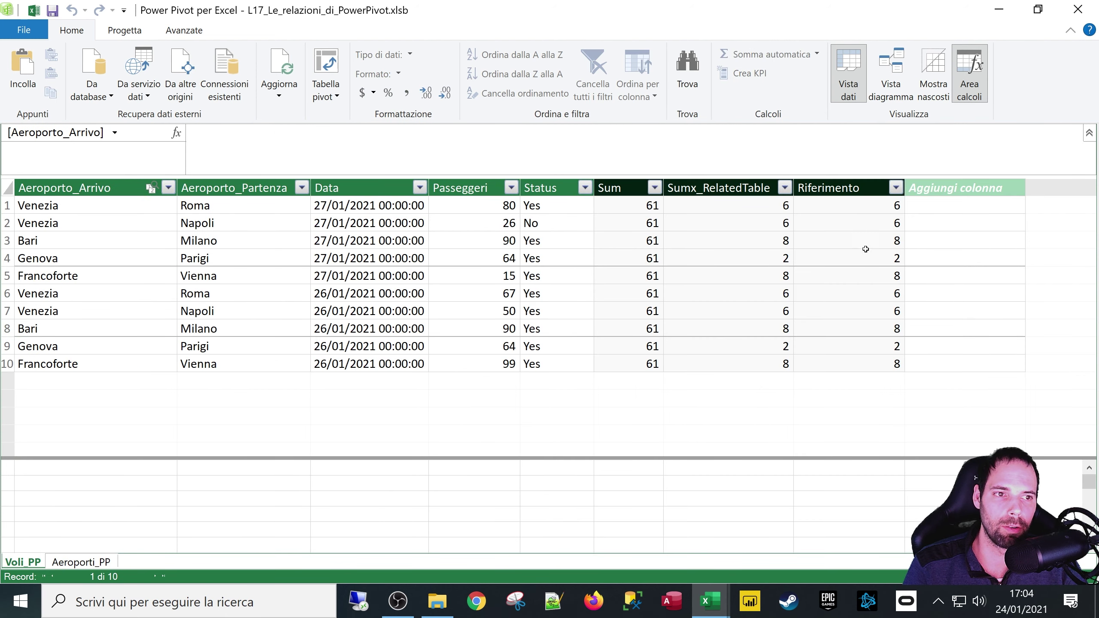
{"action": "left_click", "coordinate": [890, 69]}
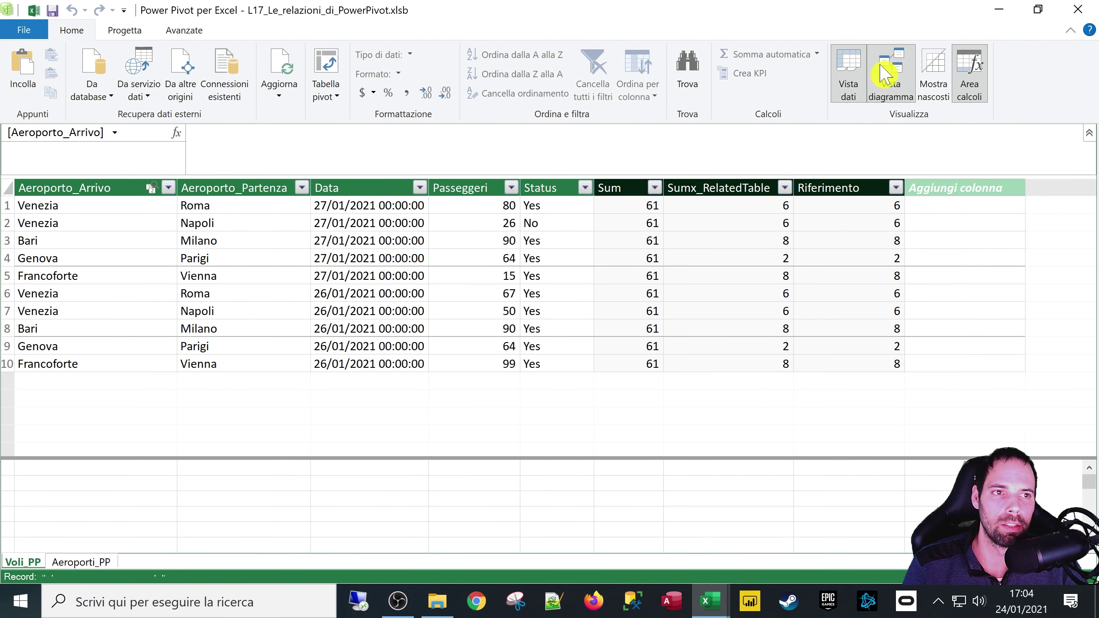
- Hide Aeroporti_PP's Numero_Gate with Nascondi a strumenti client and turn on Mostra nascosti
{"action": "left_click", "coordinate": [611, 288]}
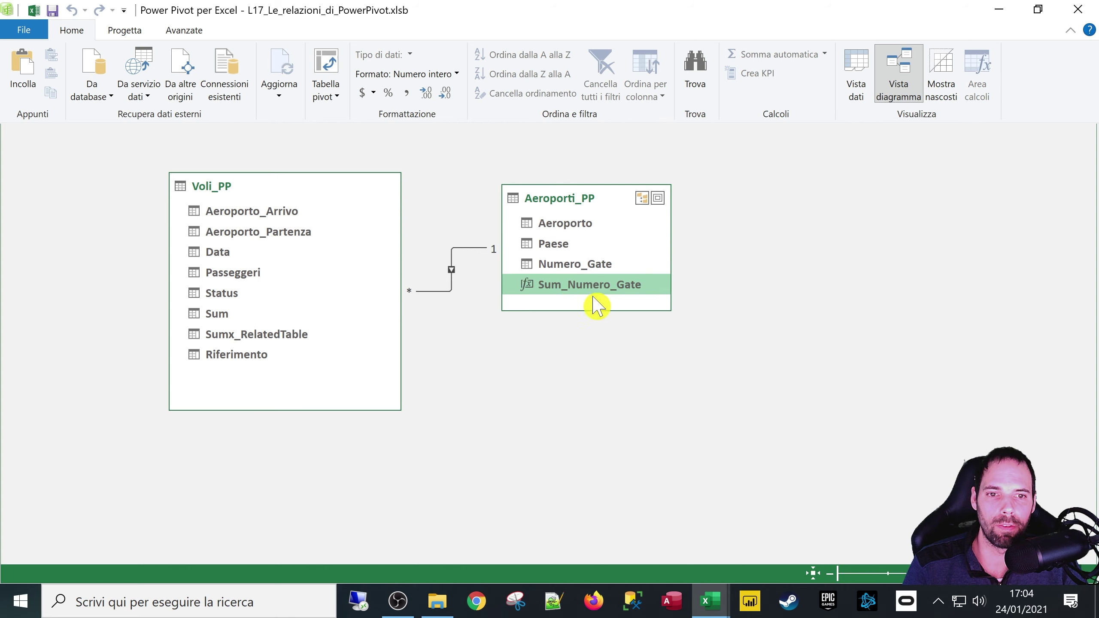
{"action": "left_click", "coordinate": [566, 265]}
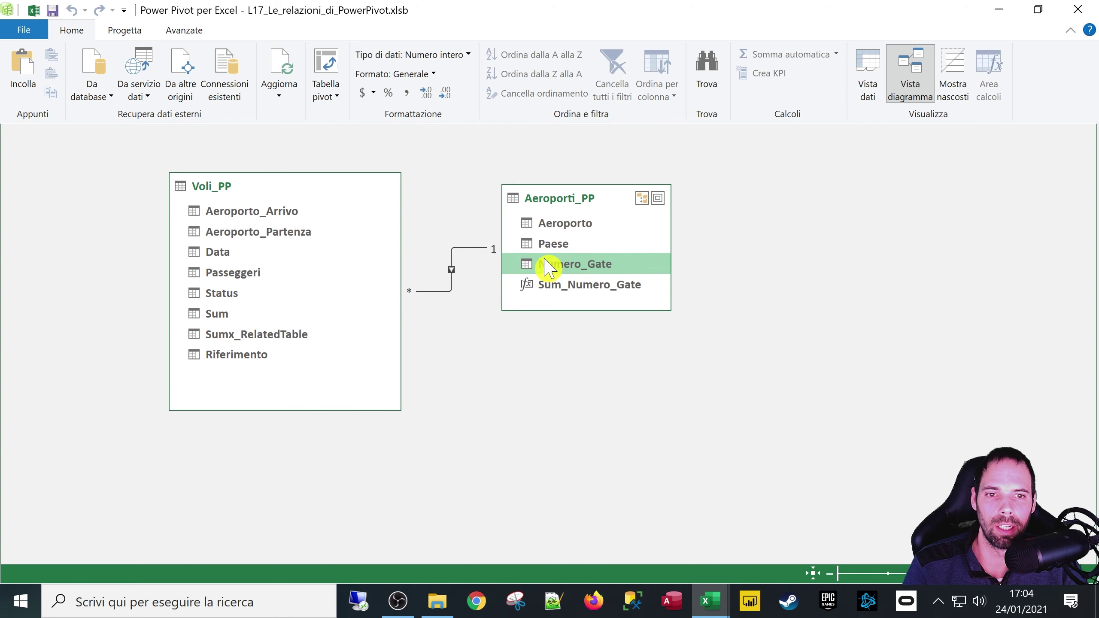
{"action": "right_click", "coordinate": [564, 266]}
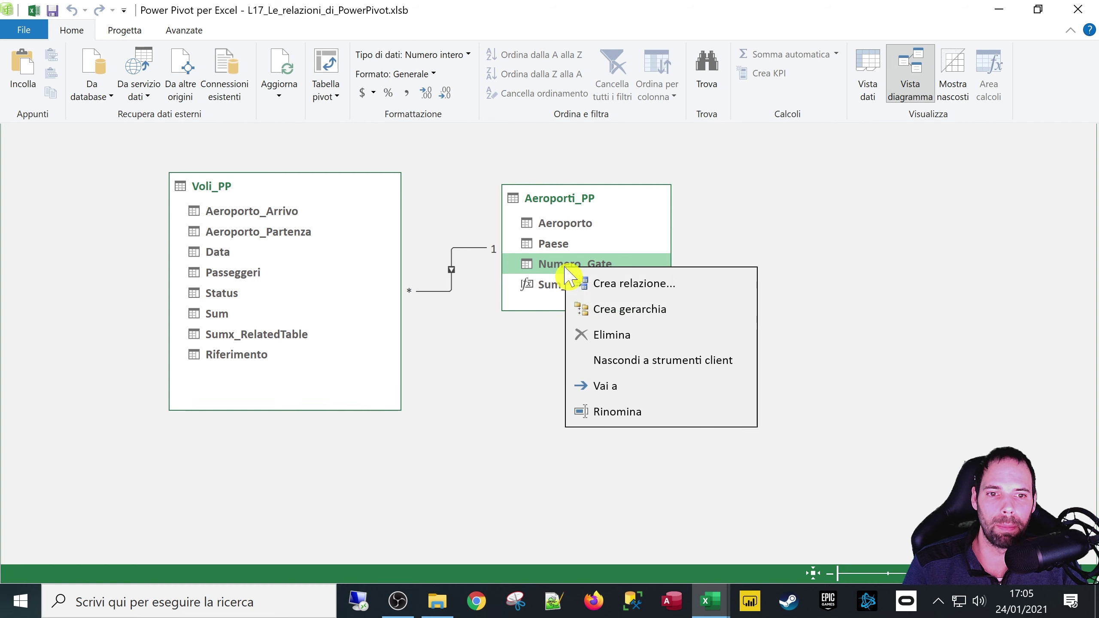
{"action": "left_click", "coordinate": [643, 363]}
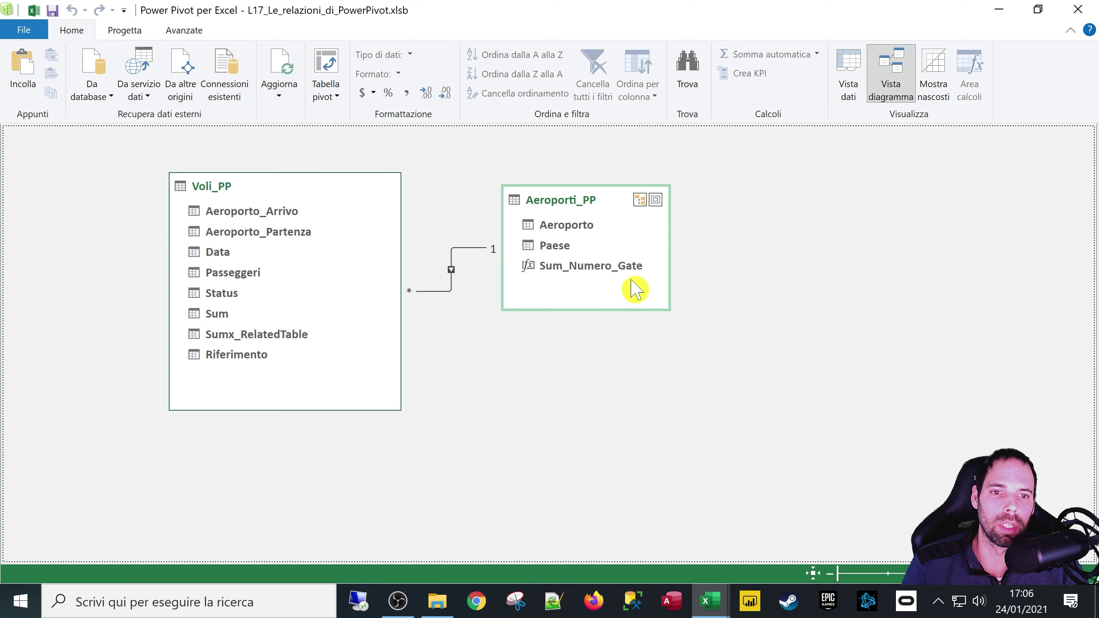
{"action": "left_click", "coordinate": [592, 268]}
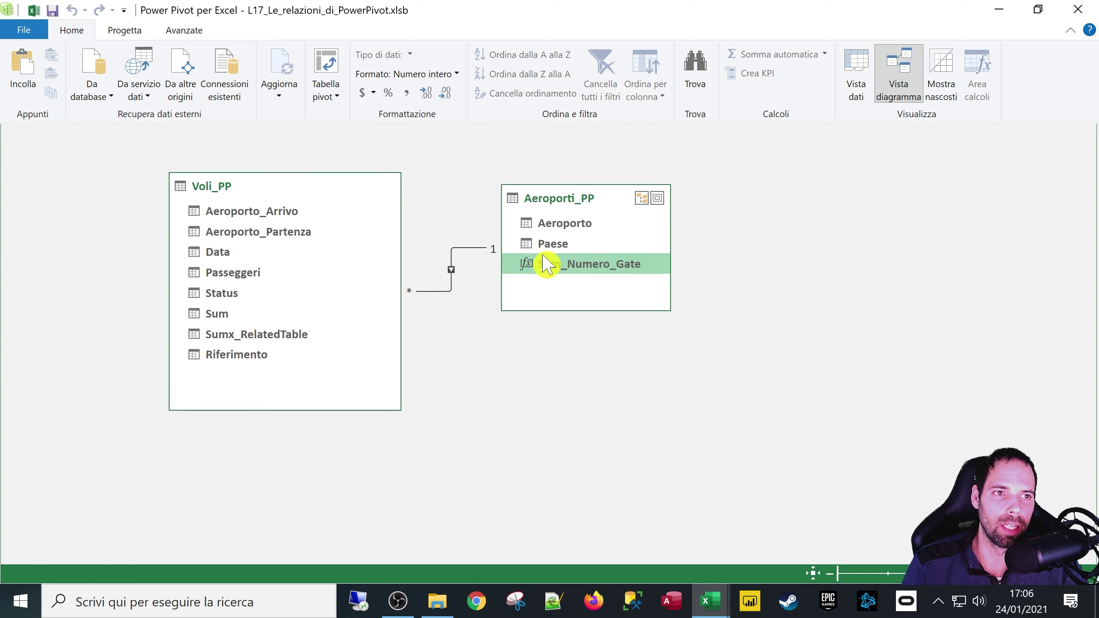
{"action": "left_click", "coordinate": [945, 93]}
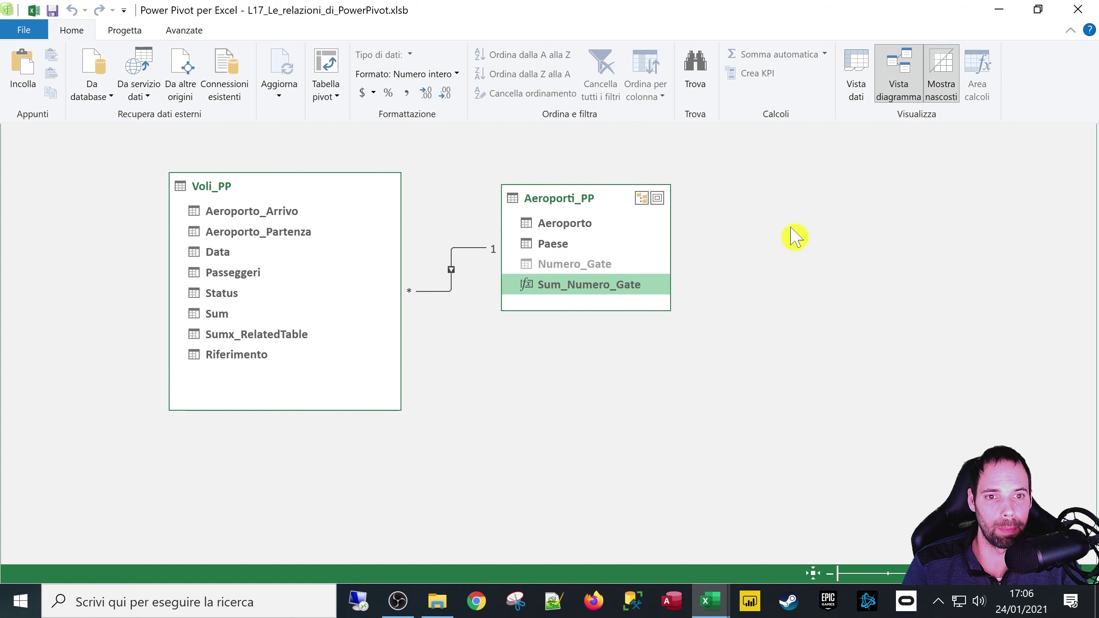
{"action": "left_click", "coordinate": [595, 266]}
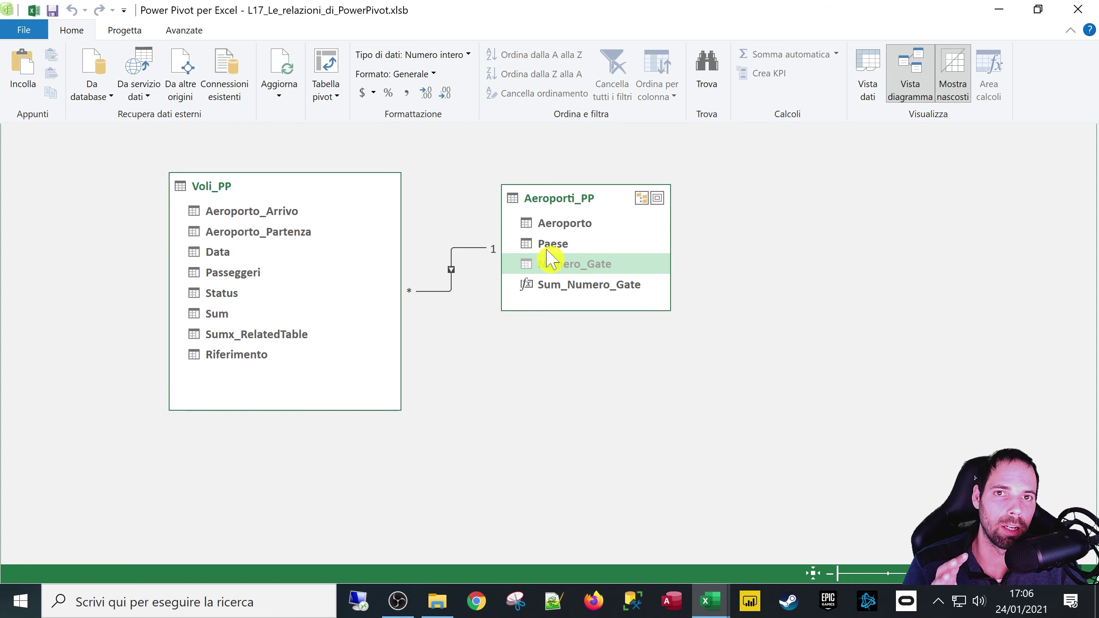
- Insert a new PivotTable at cell C15 of the workbook
{"action": "mouse_move", "coordinate": [710, 601]}
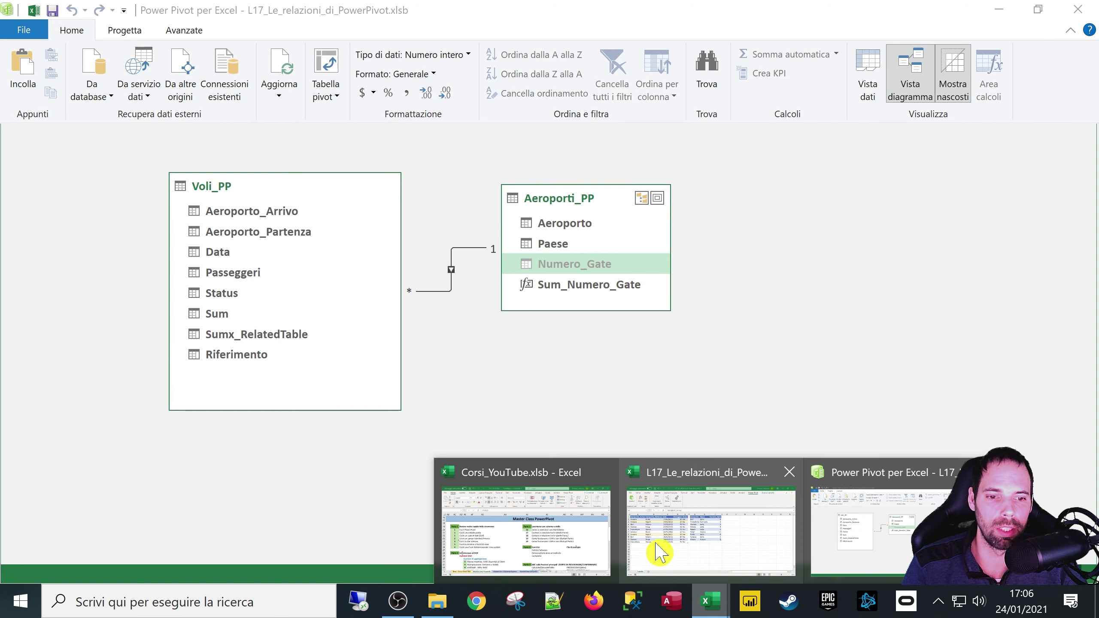
{"action": "left_click", "coordinate": [659, 553]}
{"action": "left_click", "coordinate": [286, 427]}
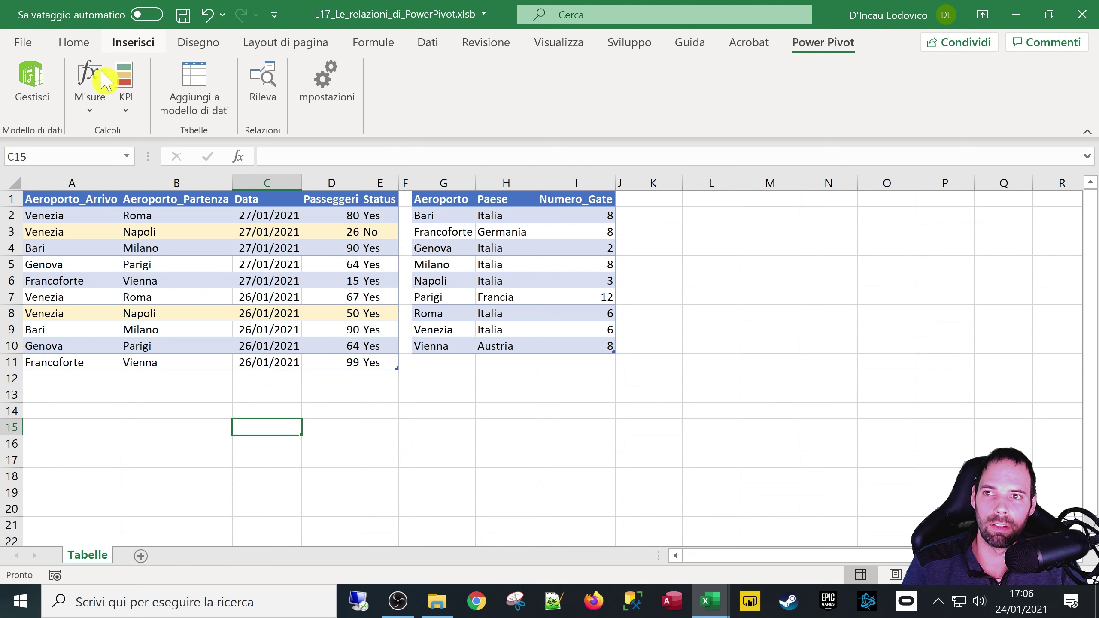
{"action": "left_click", "coordinate": [133, 43]}
{"action": "left_click", "coordinate": [25, 83]}
{"action": "left_click", "coordinate": [436, 363]}
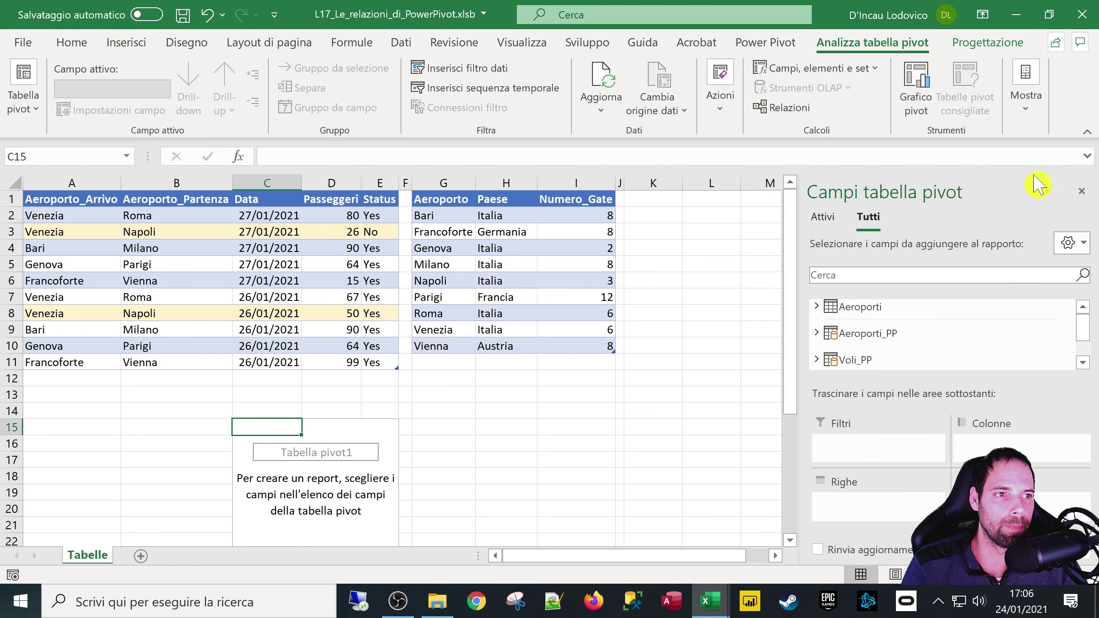
- Expand Aeroporti_PP in the field list to show Aeroporto, Paese and Sum_Numero_Gate
{"action": "left_click", "coordinate": [1086, 132]}
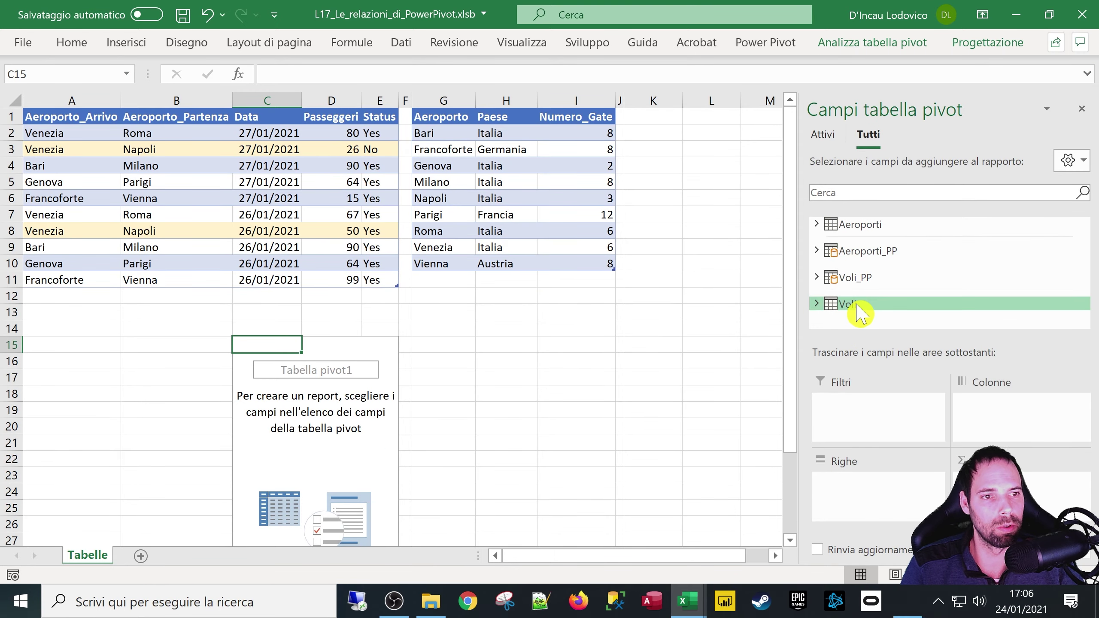
{"action": "key", "text": "super+plus"}
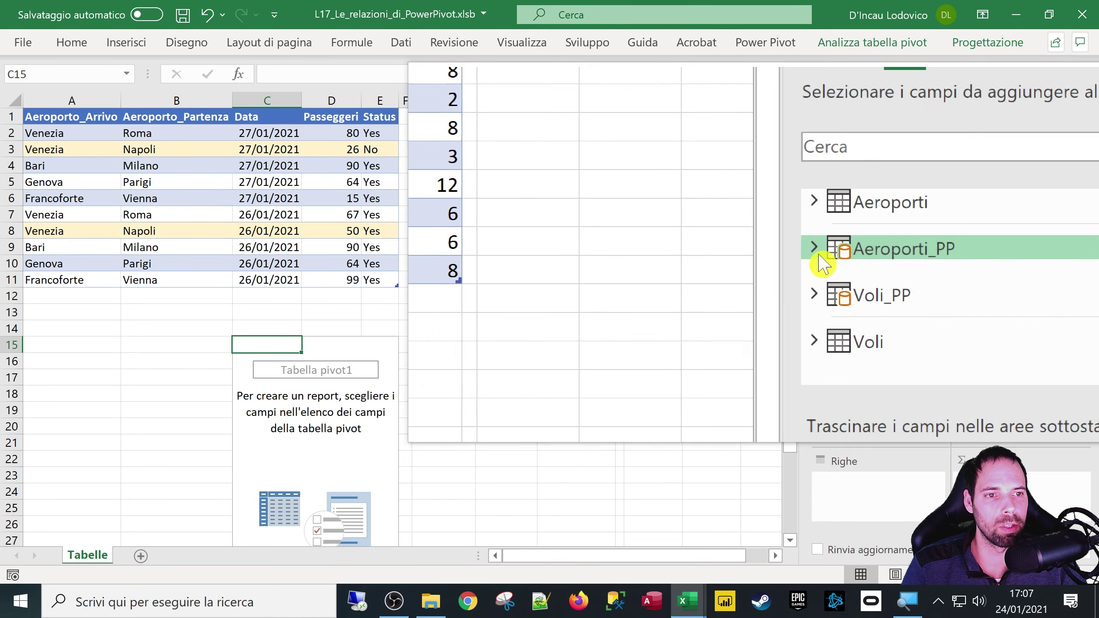
{"action": "left_click", "coordinate": [816, 253]}
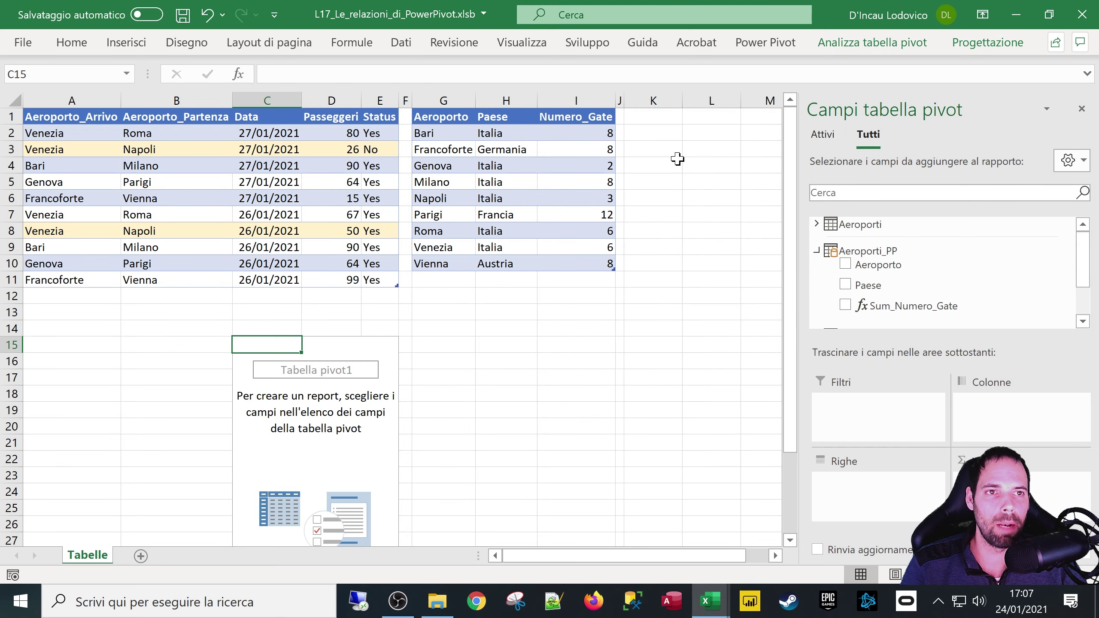
- Open Gestisci in Vista dati and inspect Voli_PP's Sum, Sumx_RelatedTable and Riferimento formulas
{"action": "left_click", "coordinate": [765, 43]}
{"action": "left_click", "coordinate": [37, 93]}
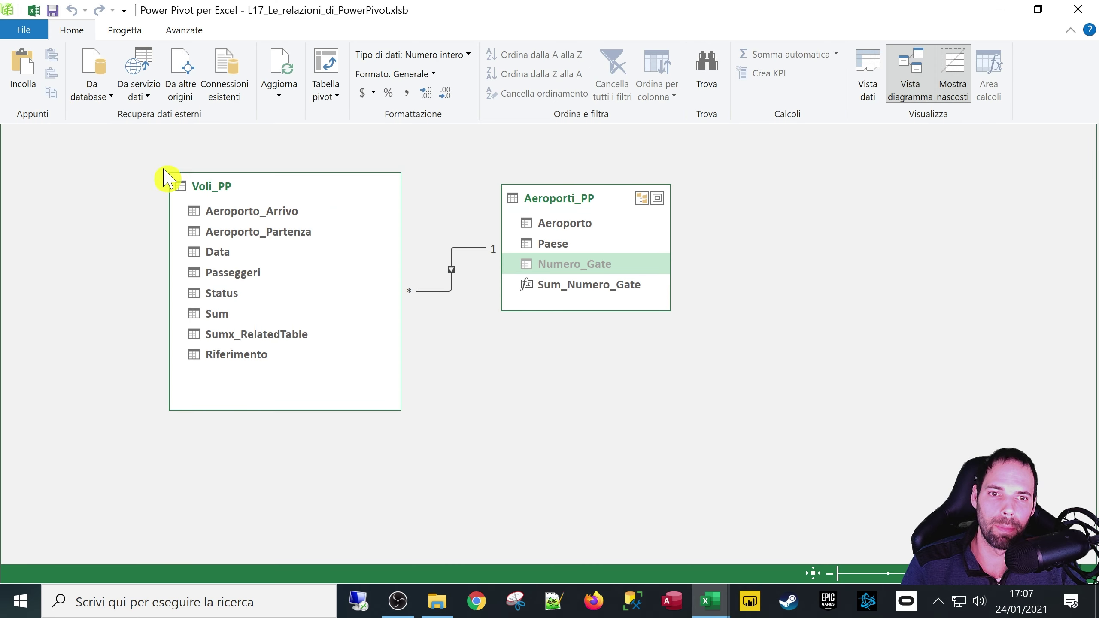
{"action": "left_click", "coordinate": [868, 74]}
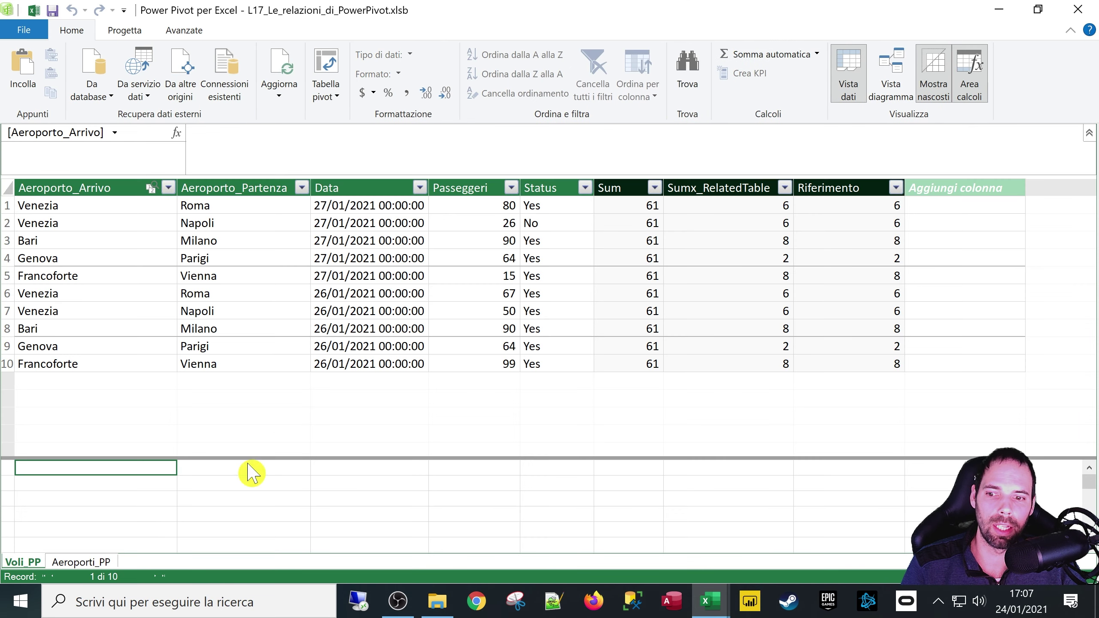
{"action": "left_click", "coordinate": [643, 208]}
{"action": "left_click", "coordinate": [764, 206]}
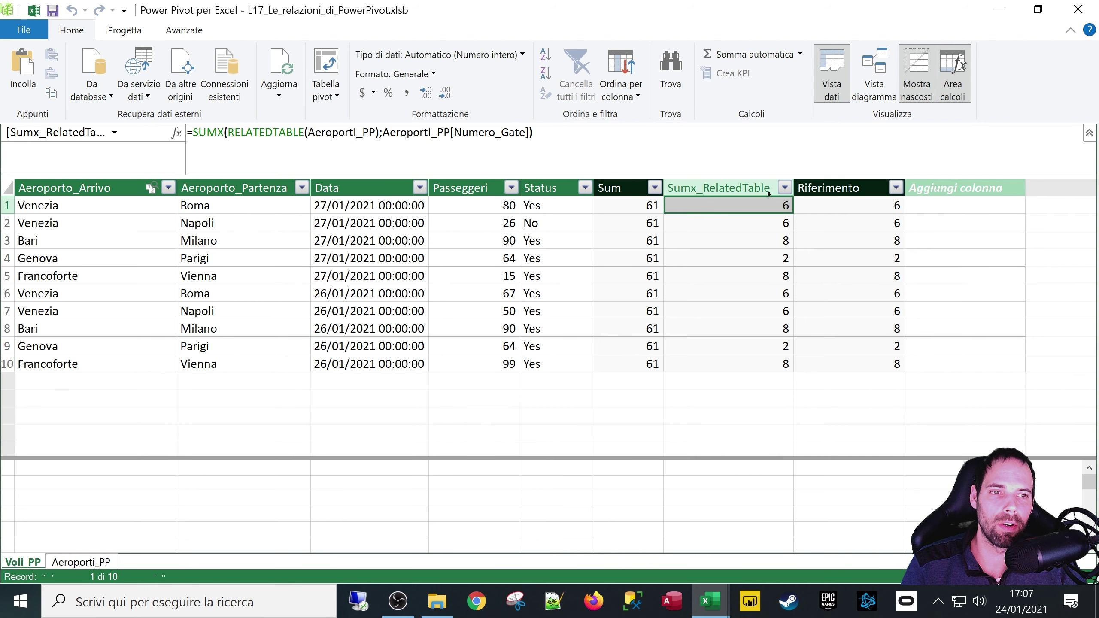
{"action": "left_click", "coordinate": [826, 205]}
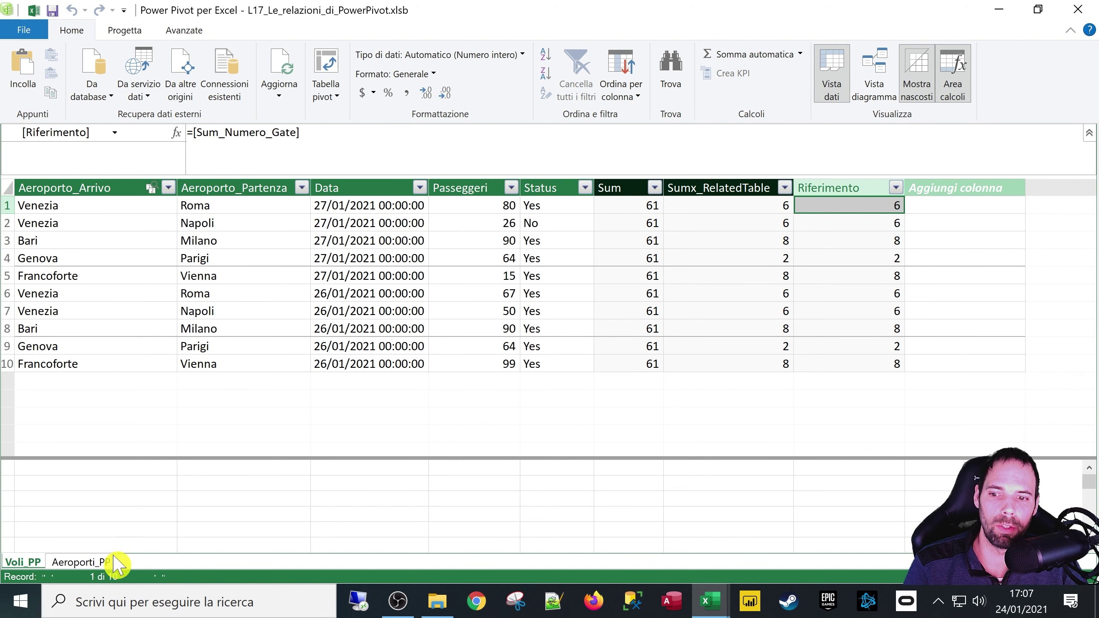
- Review Aeroporti_PP's Sum_Numero_Gate SUM formula, then Venezia's Riferimento value in Voli_PP
{"action": "left_click", "coordinate": [102, 562]}
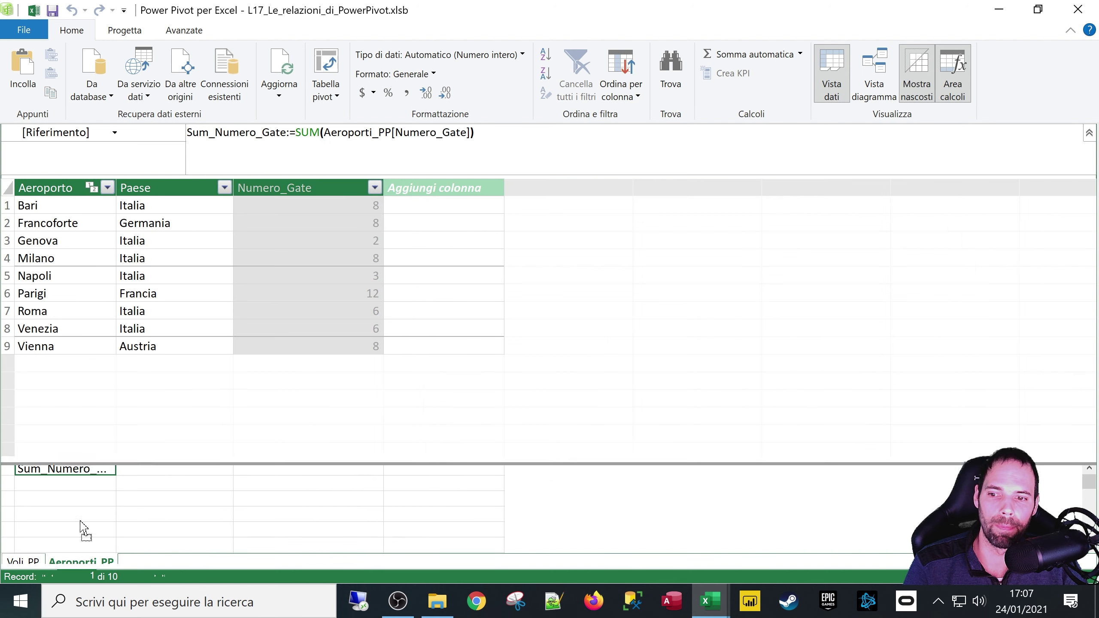
{"action": "left_click", "coordinate": [326, 139]}
{"action": "scroll", "coordinate": [327, 159], "scroll_direction": "up", "scroll_amount": 3}
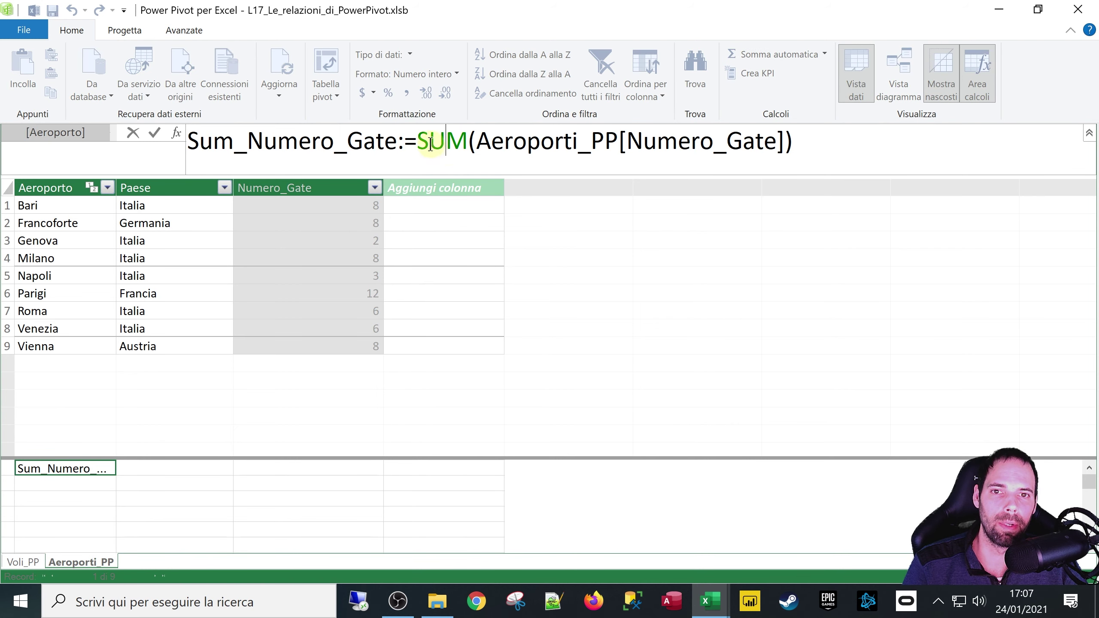
{"action": "left_click_drag", "start_coordinate": [418, 143], "coordinate": [795, 159]}
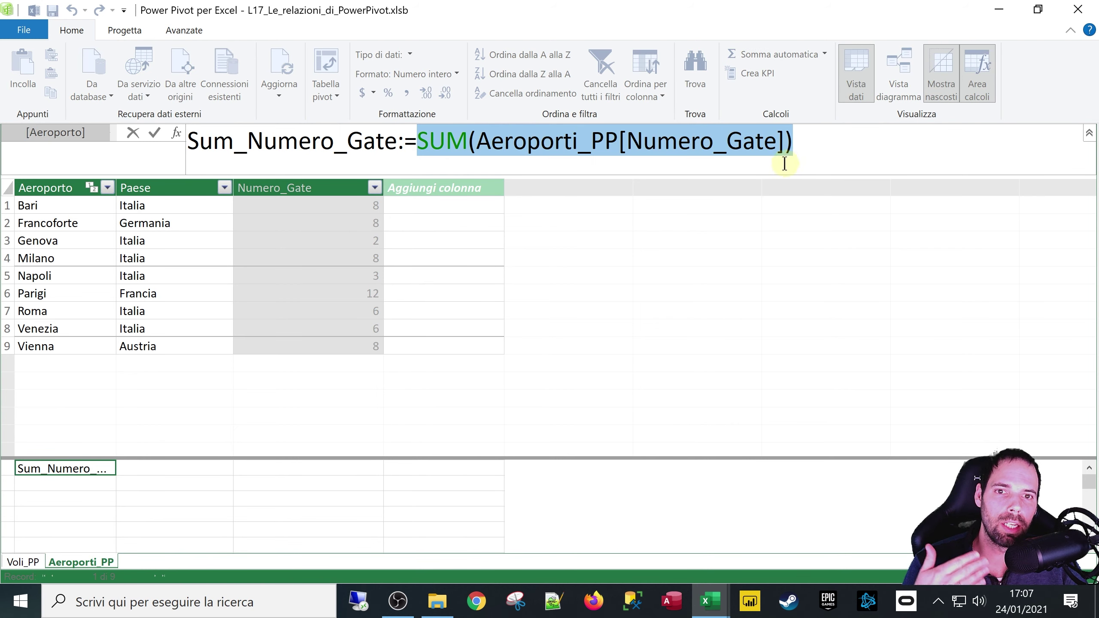
{"action": "key", "text": "Return"}
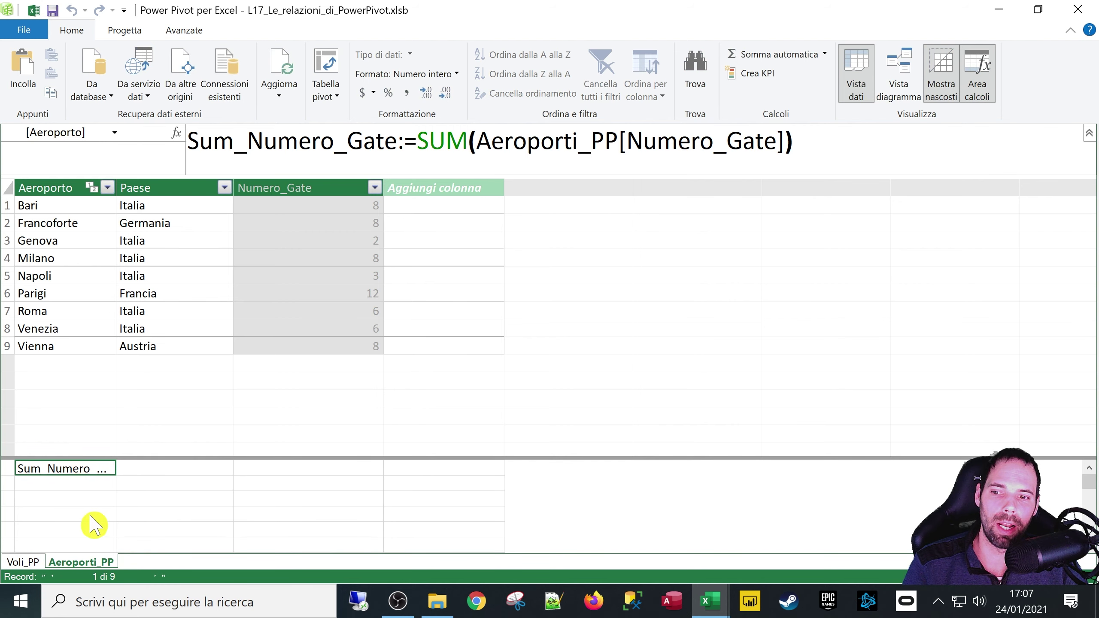
{"action": "left_click", "coordinate": [22, 562]}
{"action": "left_click", "coordinate": [66, 206]}
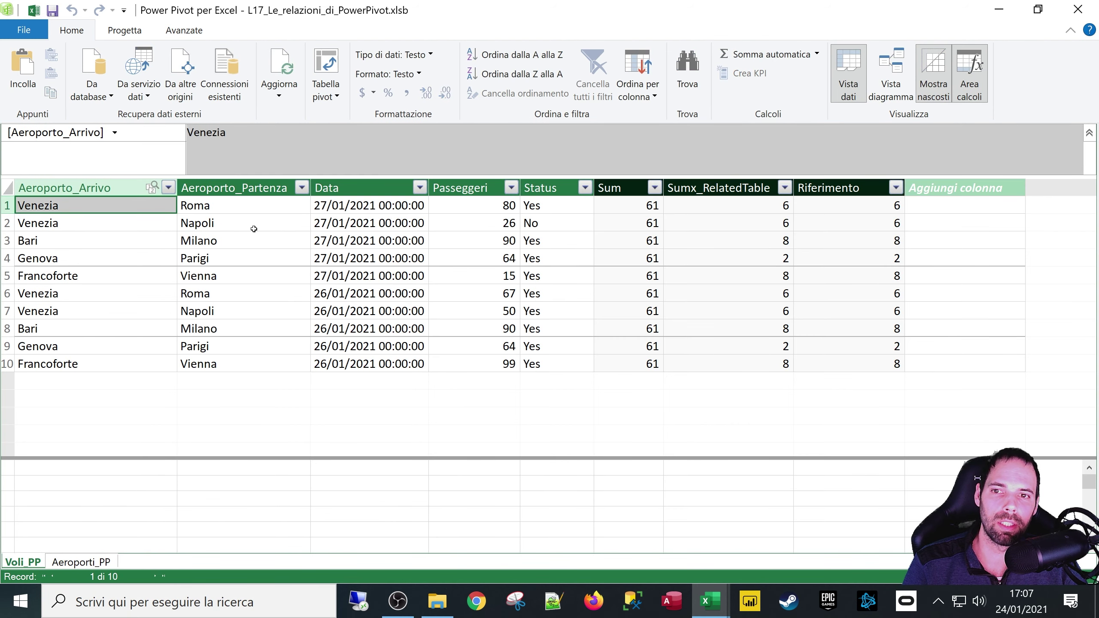
{"action": "left_click", "coordinate": [831, 205]}
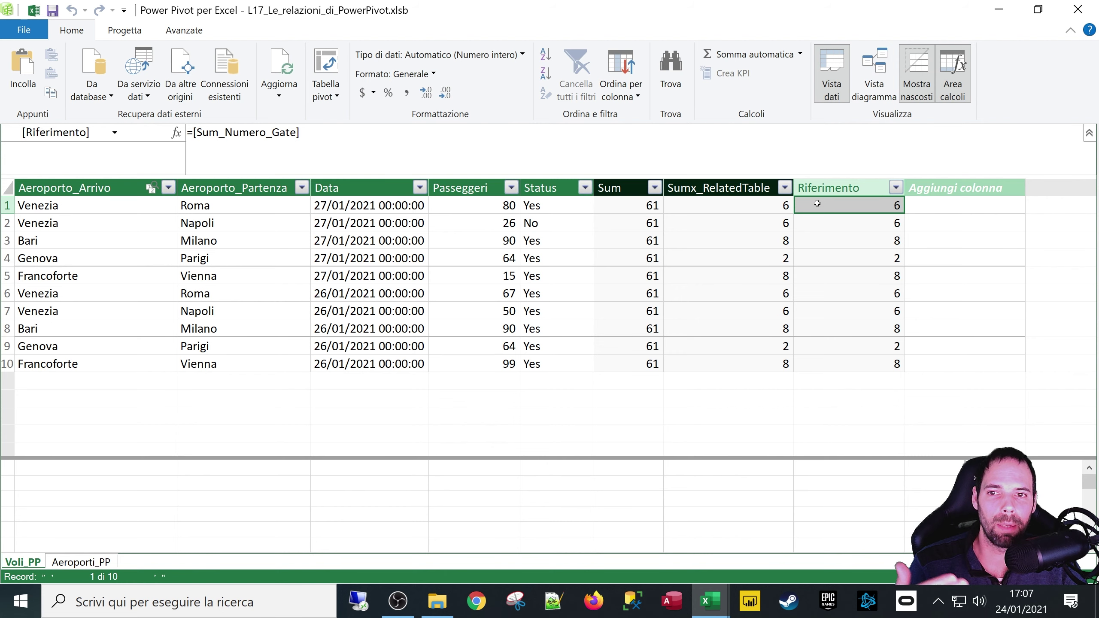
- Recheck the measure's Aeroporti_PP[Numero_Gate] argument and Italia's 8 gates, then Voli_PP's Riferimento
{"action": "left_click", "coordinate": [81, 562]}
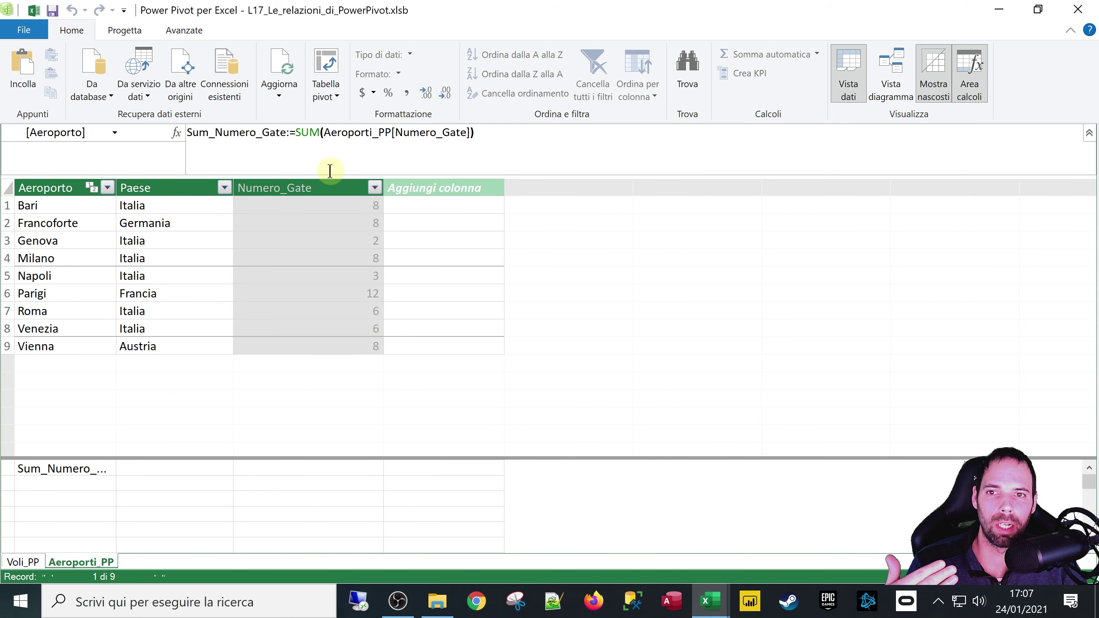
{"action": "left_click", "coordinate": [297, 138]}
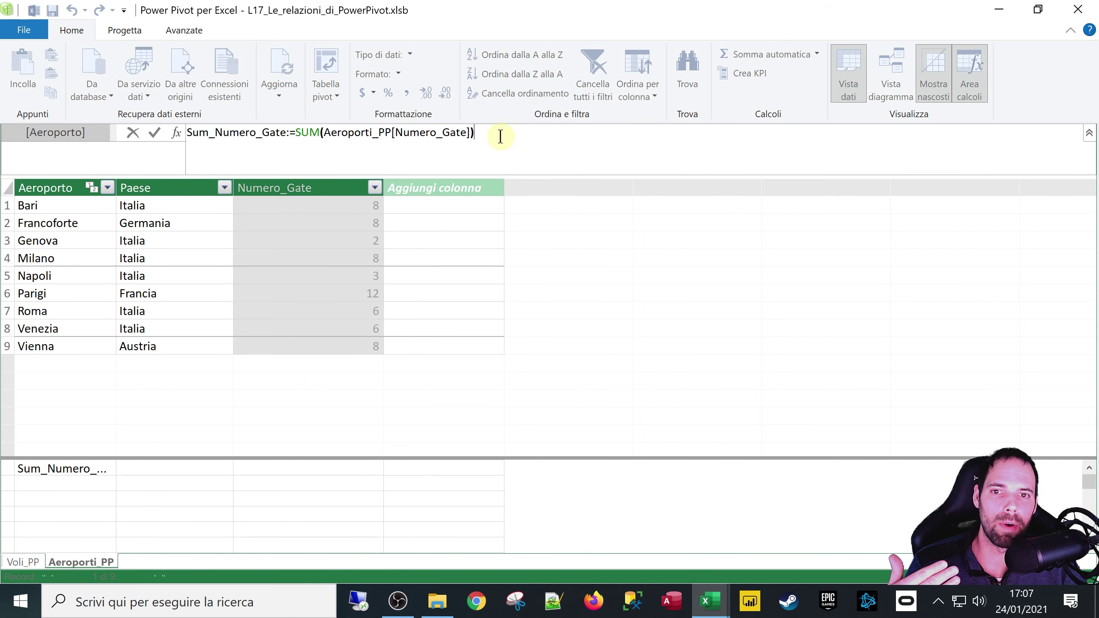
{"action": "left_click_drag", "start_coordinate": [500, 136], "coordinate": [302, 132]}
{"action": "left_click", "coordinate": [200, 211]}
{"action": "left_click", "coordinate": [193, 210]}
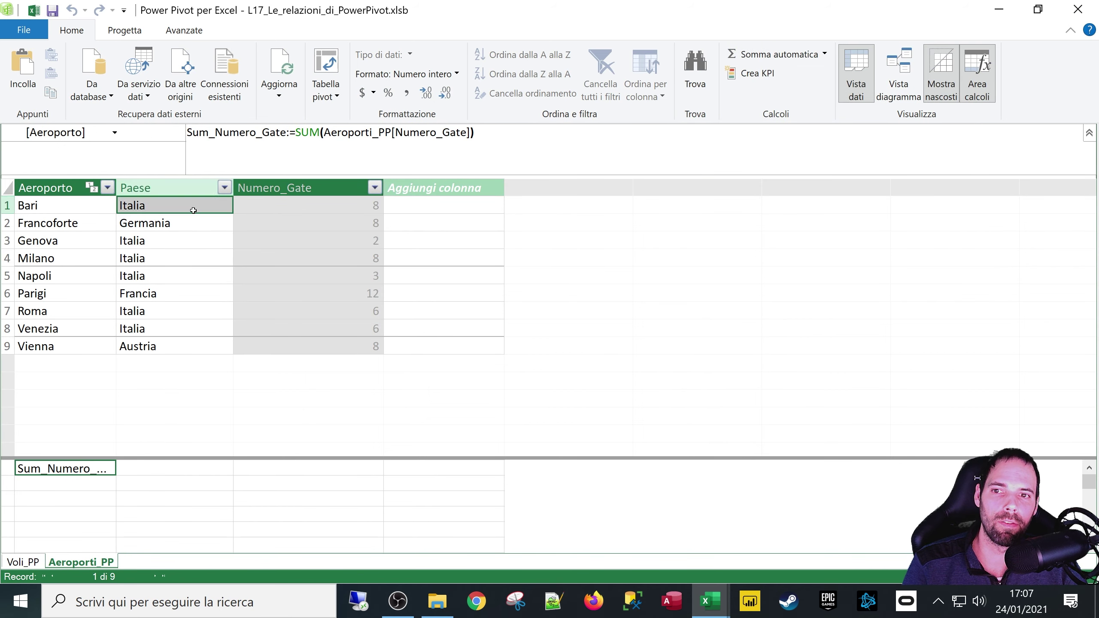
{"action": "left_click", "coordinate": [248, 204]}
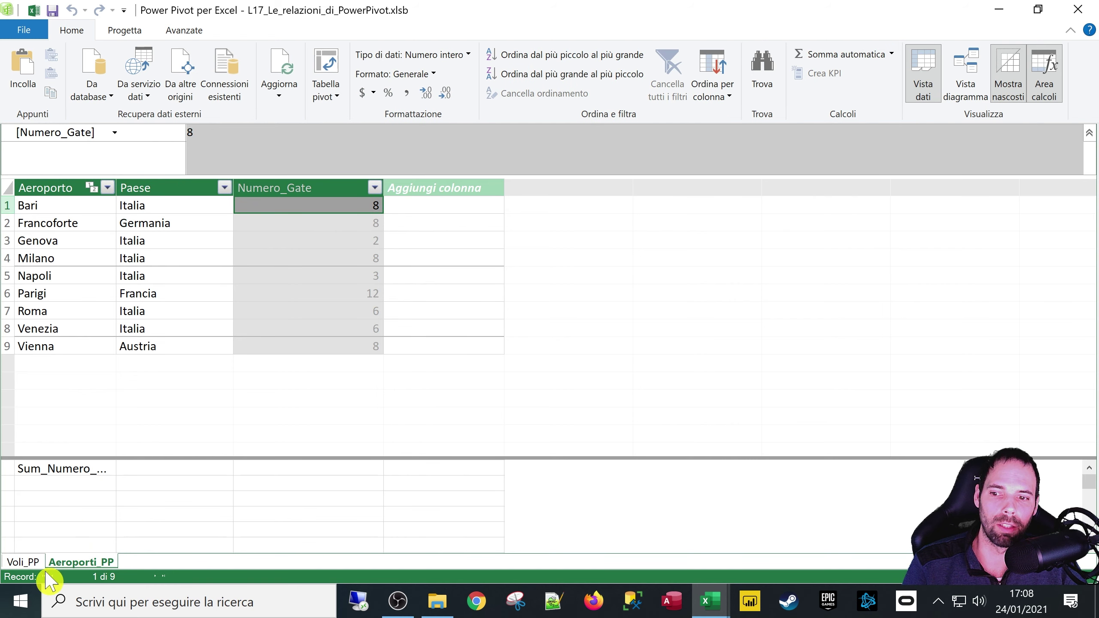
{"action": "left_click", "coordinate": [21, 562]}
{"action": "left_click", "coordinate": [862, 207]}
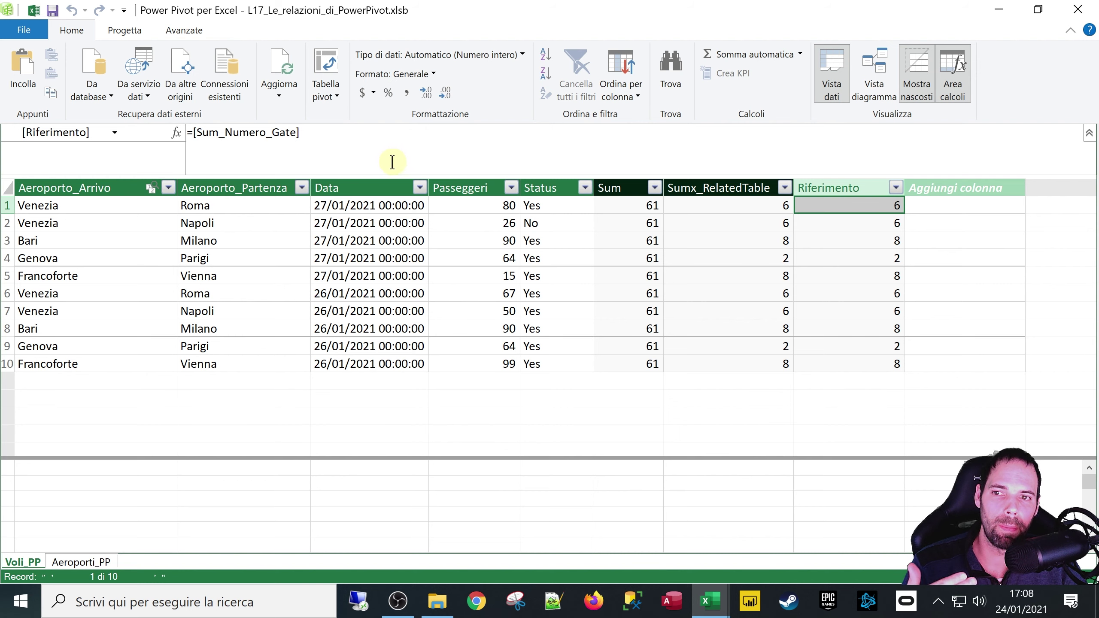
{"action": "left_click", "coordinate": [121, 211]}
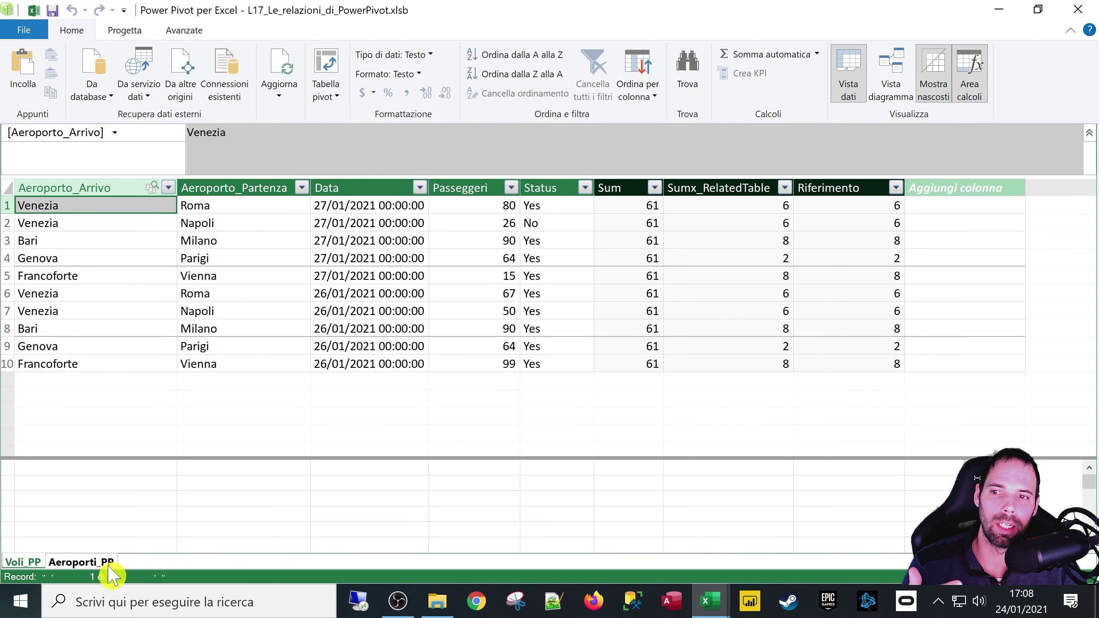
- Compare Venezia's Aeroporti_PP row with Voli_PP's Riferimento and row-2 Sumx_RelatedTable formulas
{"action": "left_click", "coordinate": [86, 562]}
{"action": "left_click_drag", "start_coordinate": [51, 332], "coordinate": [288, 332]}
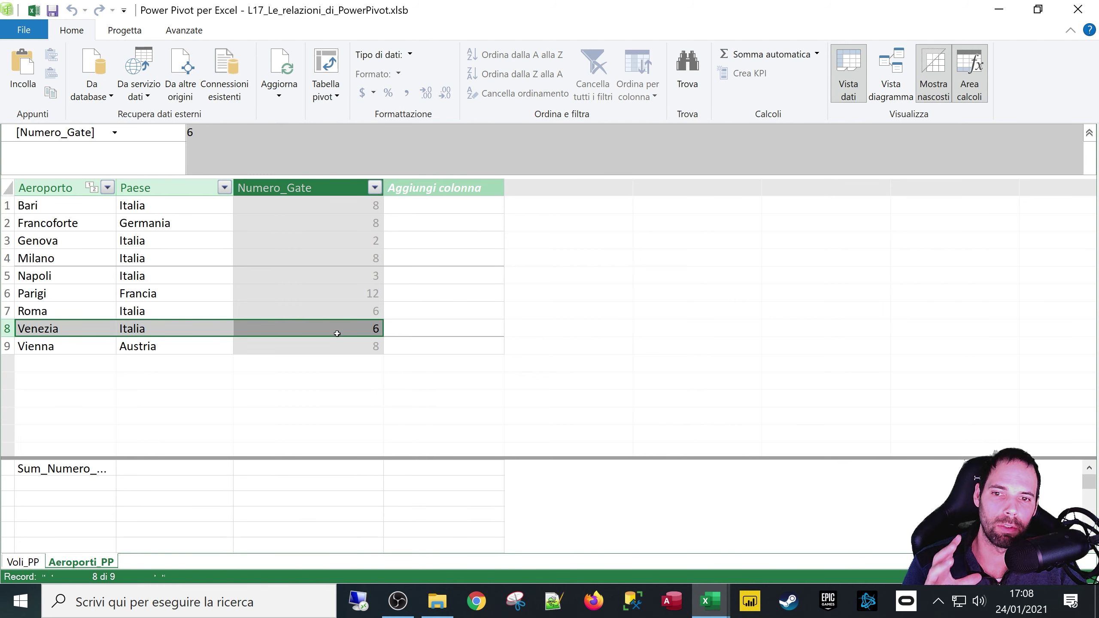
{"action": "left_click", "coordinate": [21, 562]}
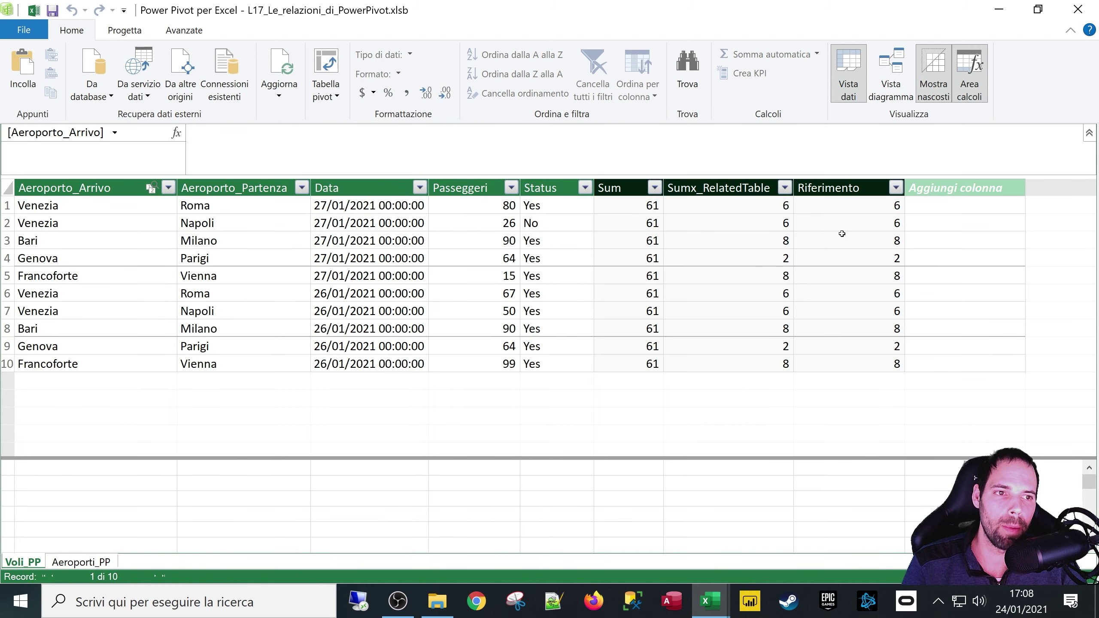
{"action": "left_click", "coordinate": [870, 213]}
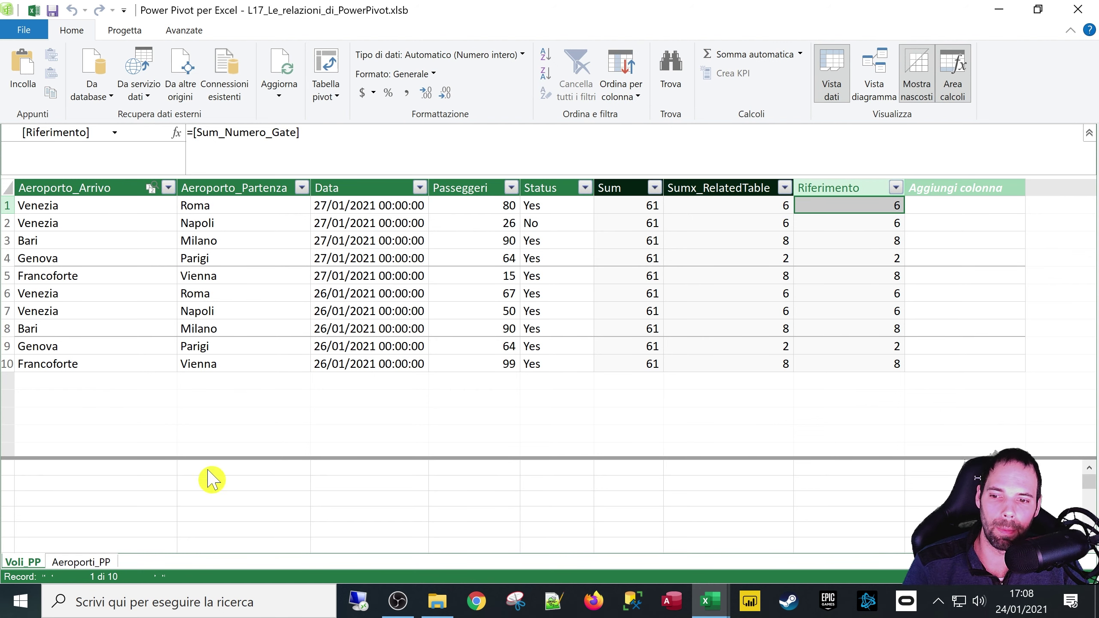
{"action": "left_click", "coordinate": [713, 221]}
- Inspect the full SUMX formula in Voli_PP and leave it unchanged
{"action": "left_click", "coordinate": [331, 157]}
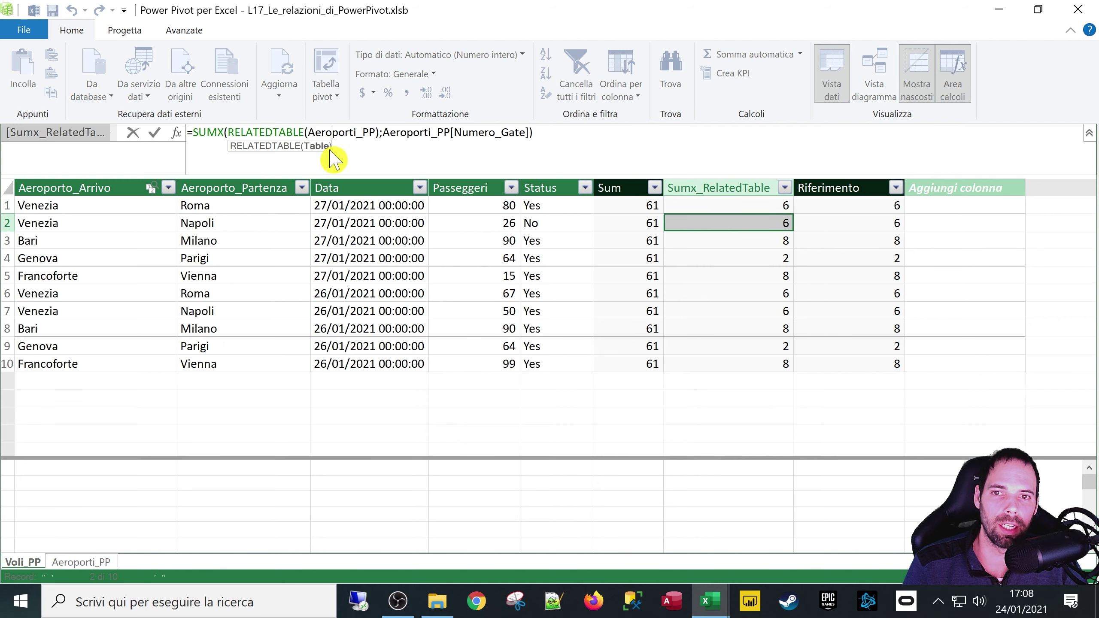
{"action": "left_click", "coordinate": [400, 137]}
{"action": "scroll", "coordinate": [380, 140], "scroll_direction": "up", "scroll_amount": 3}
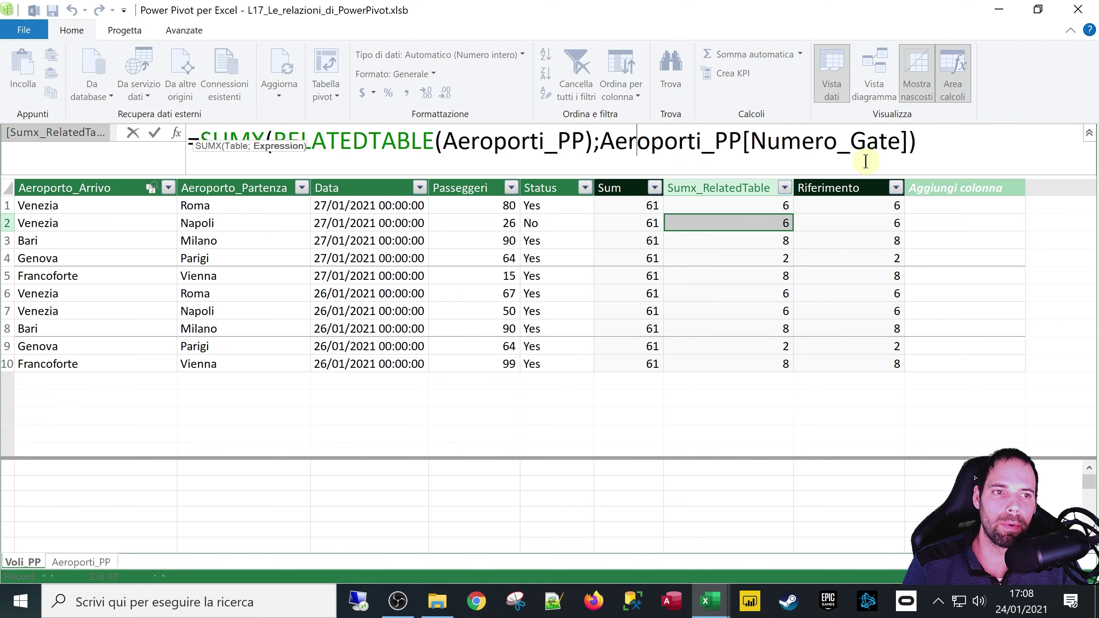
{"action": "left_click_drag", "start_coordinate": [971, 140], "coordinate": [190, 147]}
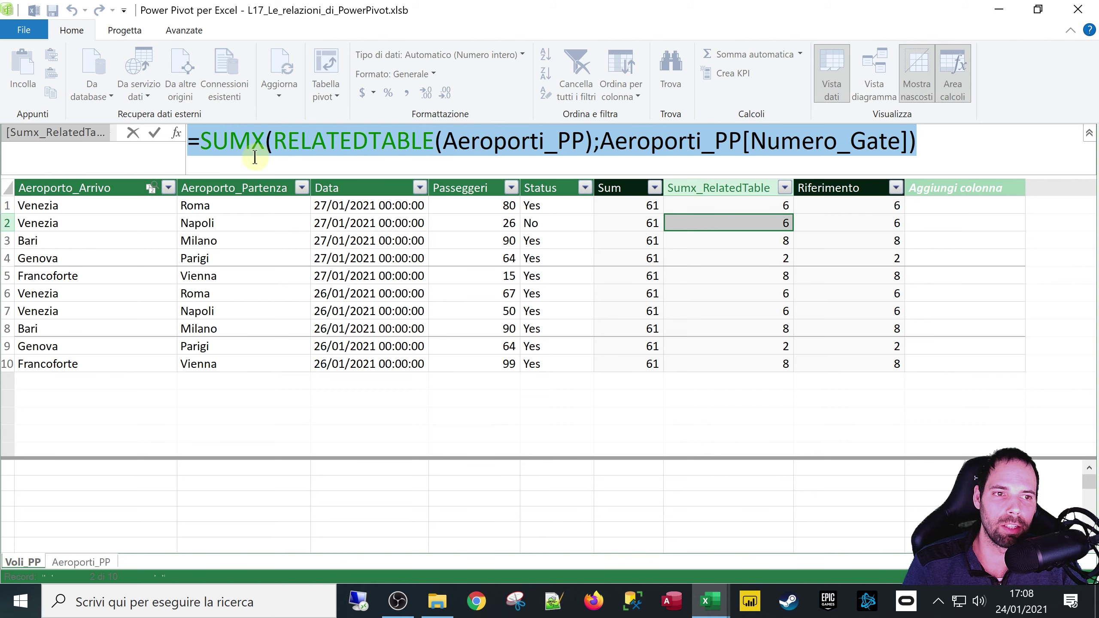
{"action": "key", "text": "Escape"}
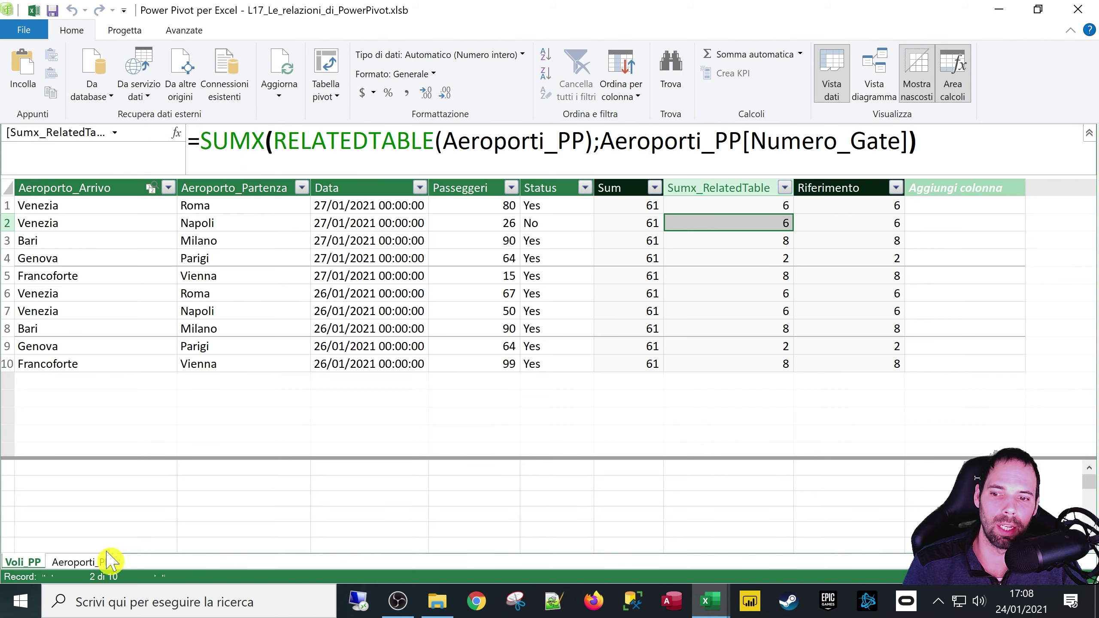
- In Aeroporti_PP, select Numero_Gate and the Sum_Numero_Gate cell to edit its =SUM formula
{"action": "left_click", "coordinate": [108, 561]}
{"action": "left_click", "coordinate": [234, 189]}
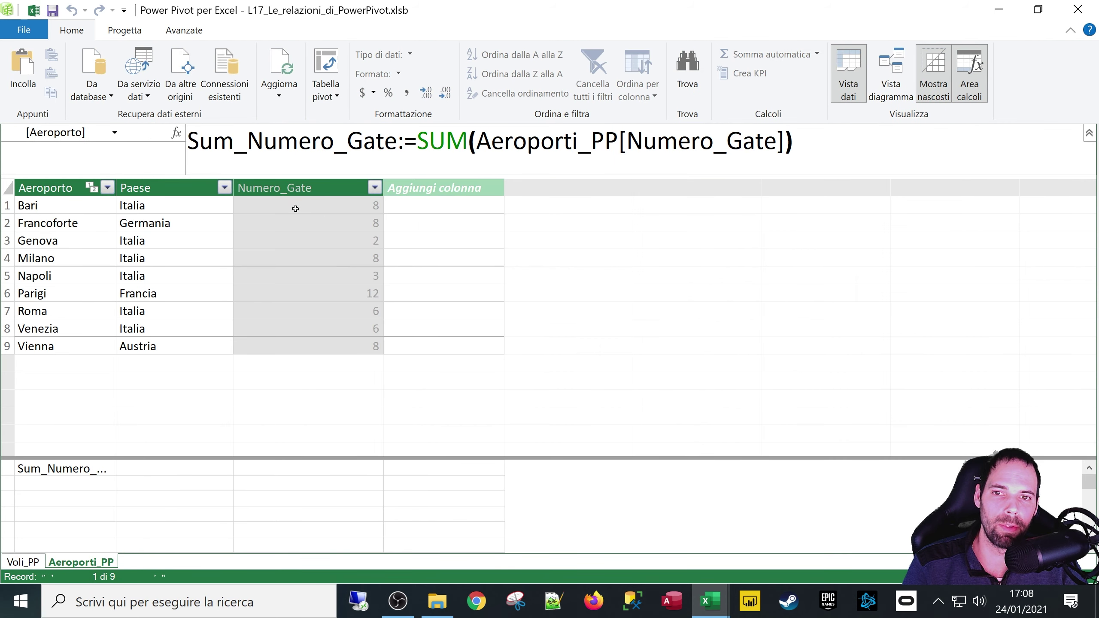
{"action": "left_click", "coordinate": [416, 148]}
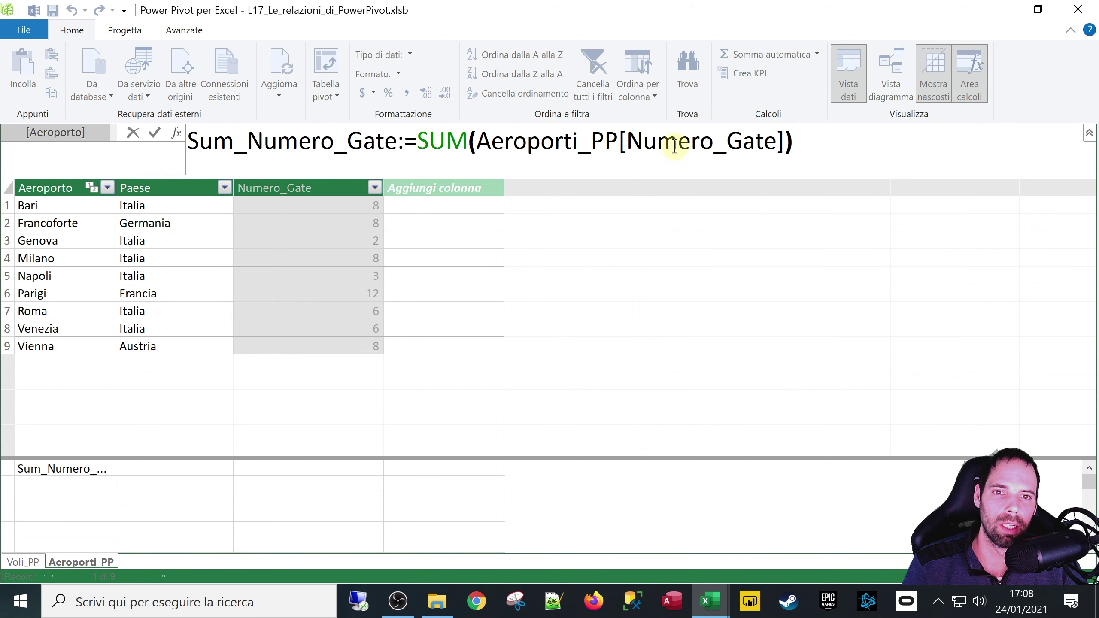
{"action": "left_click_drag", "start_coordinate": [794, 144], "coordinate": [413, 155]}
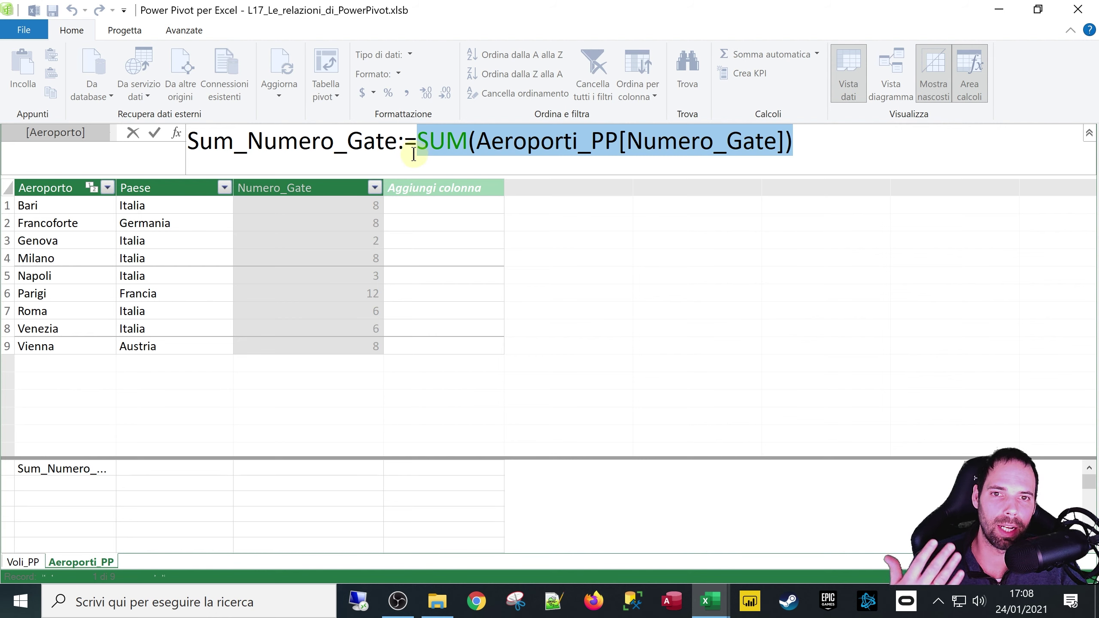
{"action": "left_click", "coordinate": [309, 189]}
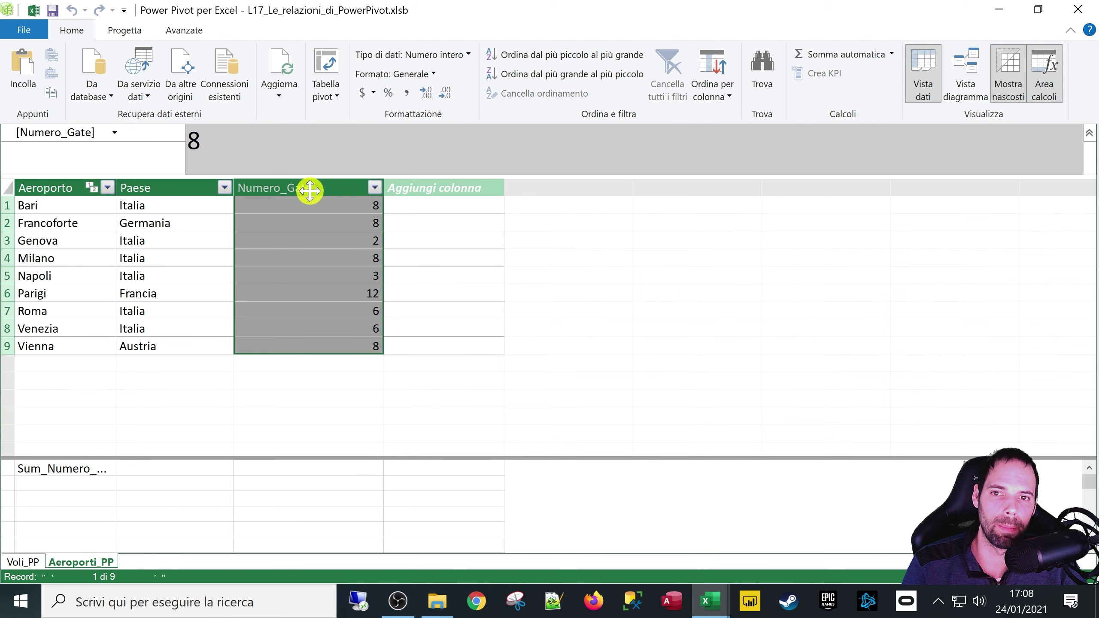
{"action": "left_click", "coordinate": [300, 261]}
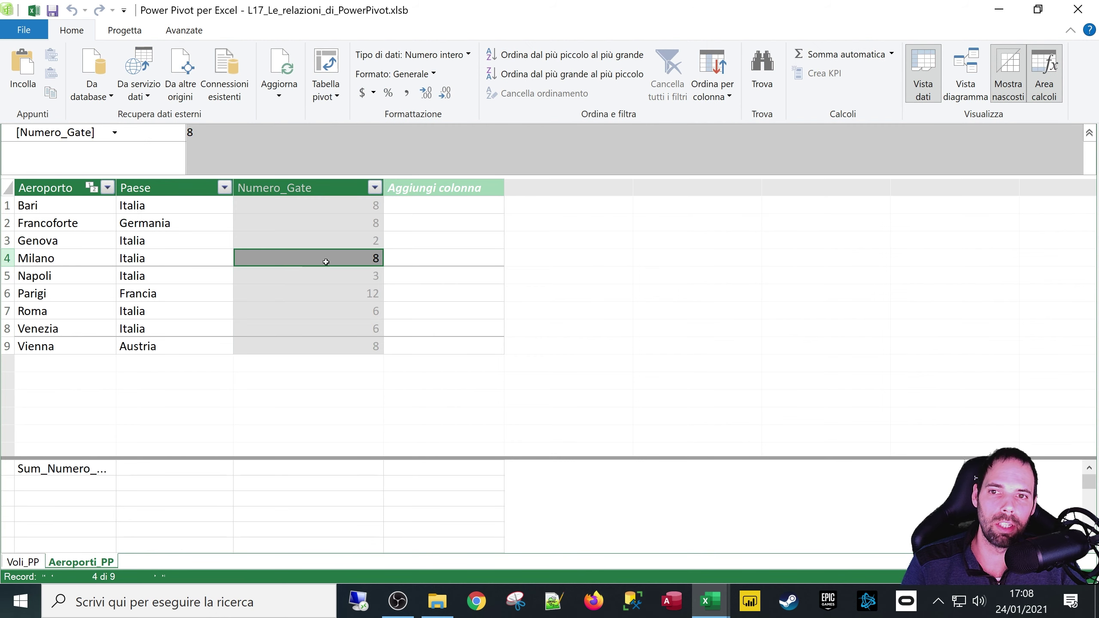
{"action": "left_click", "coordinate": [82, 472]}
{"action": "left_click", "coordinate": [387, 145]}
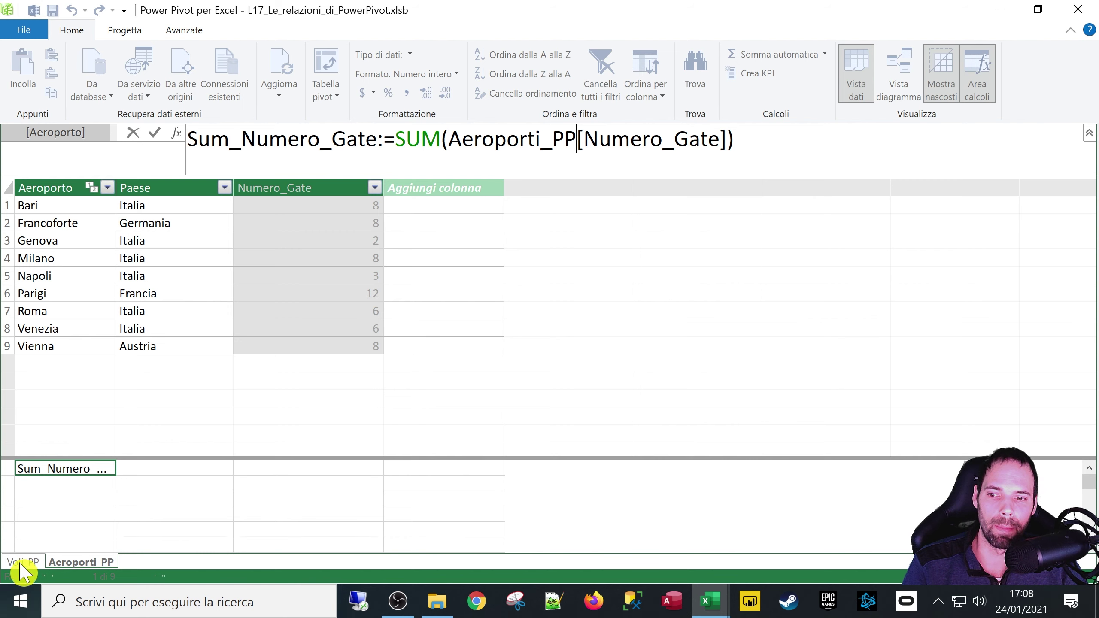
- Return to Voli_PP and inspect the Passeggeri column, selecting the 67 passenger count
{"action": "left_click", "coordinate": [39, 565]}
{"action": "left_click", "coordinate": [41, 565]}
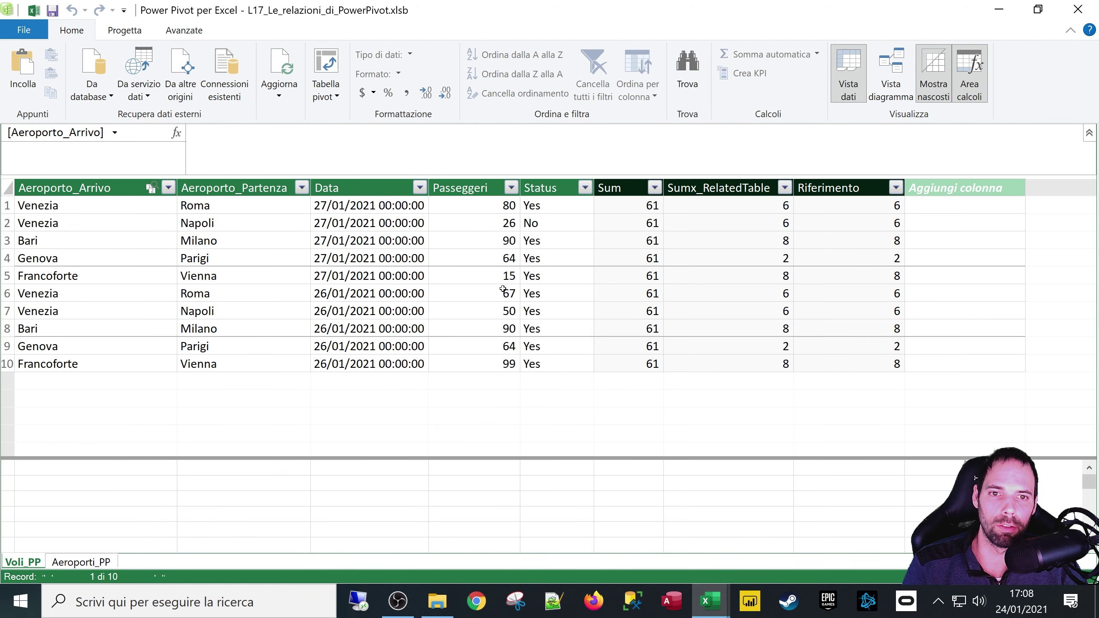
{"action": "left_click", "coordinate": [460, 188]}
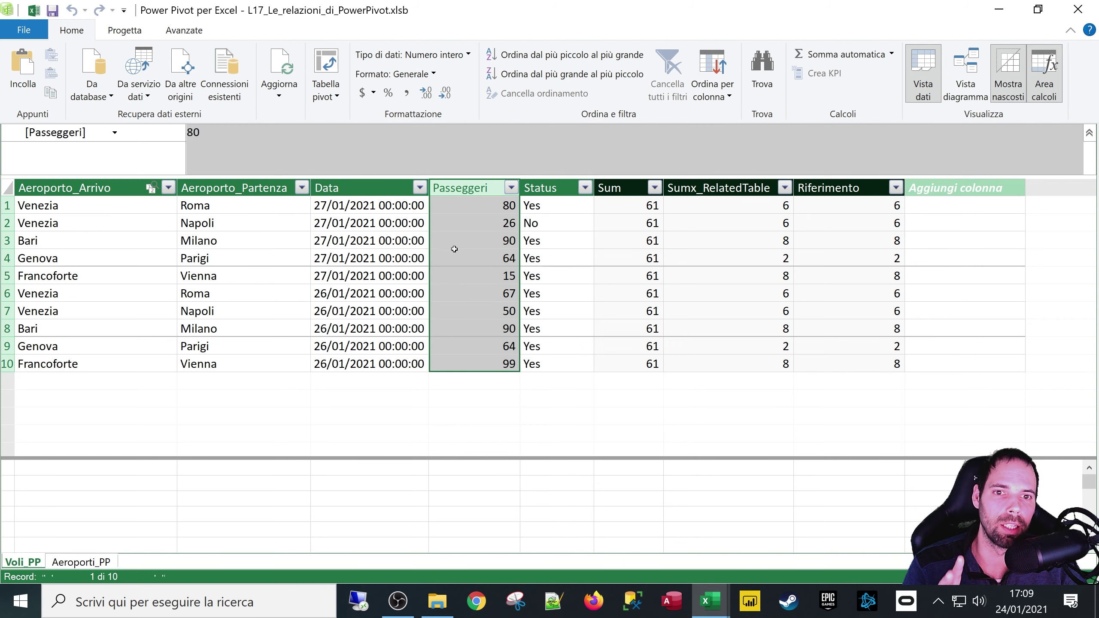
{"action": "left_click", "coordinate": [467, 188]}
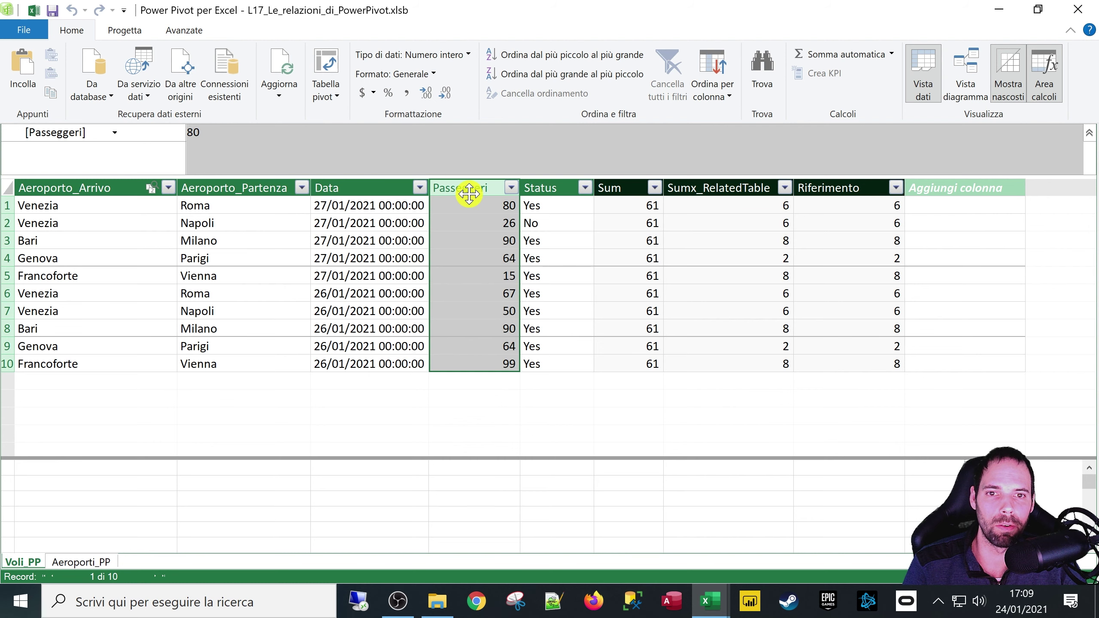
{"action": "right_click", "coordinate": [469, 194]}
{"action": "left_click", "coordinate": [455, 293]}
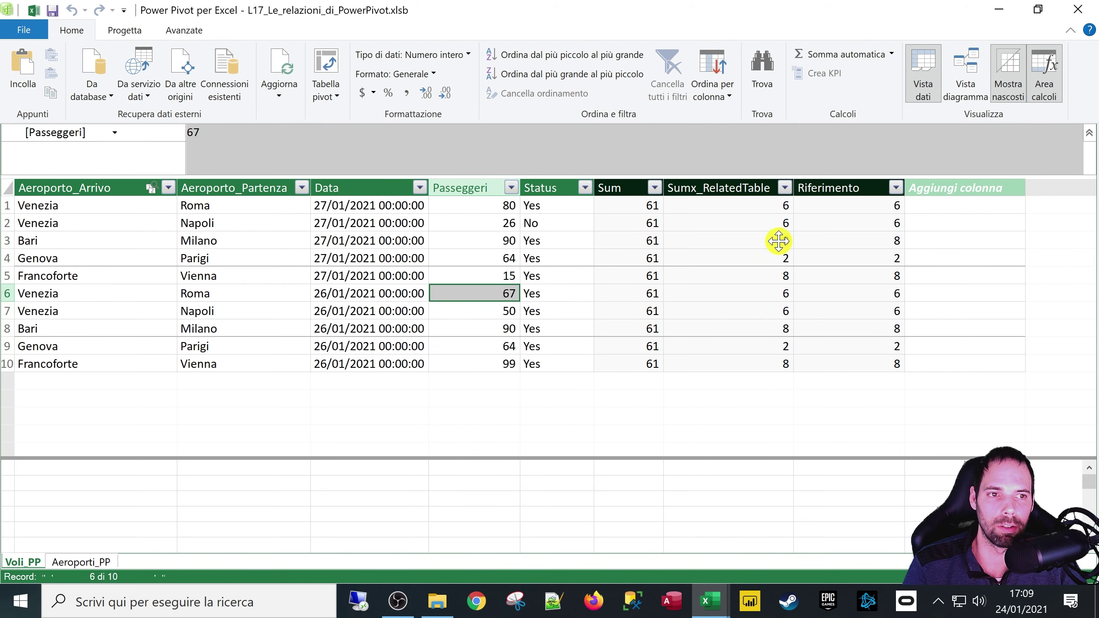
- Inspect the Riferimento formula's Sum_Numero_Gate reference without changing it
{"action": "left_click", "coordinate": [826, 225]}
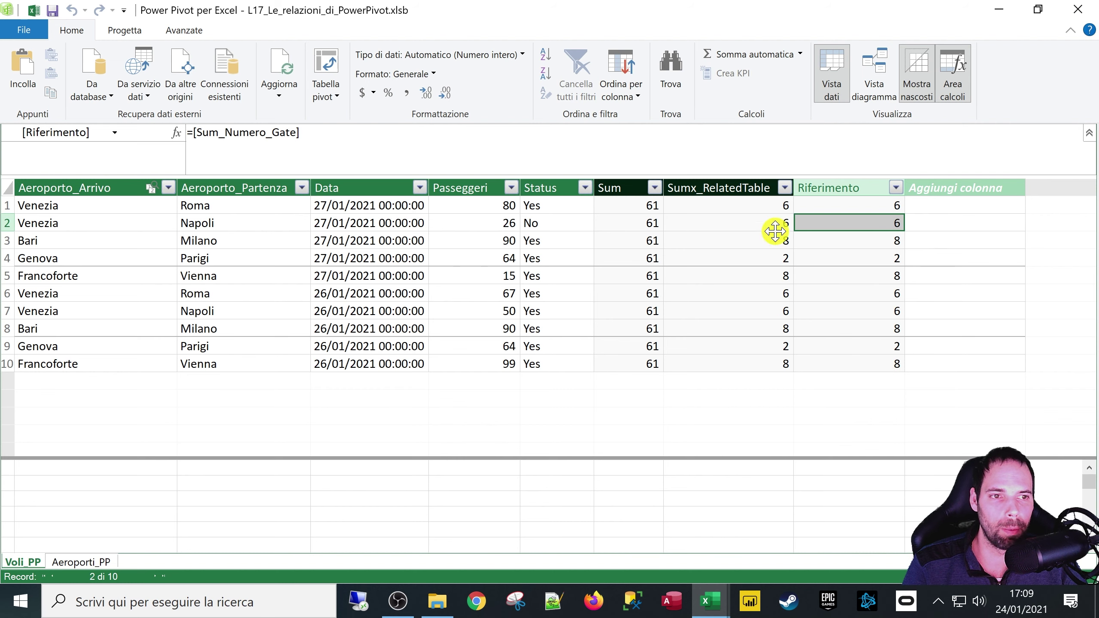
{"action": "left_click_drag", "start_coordinate": [363, 135], "coordinate": [193, 134]}
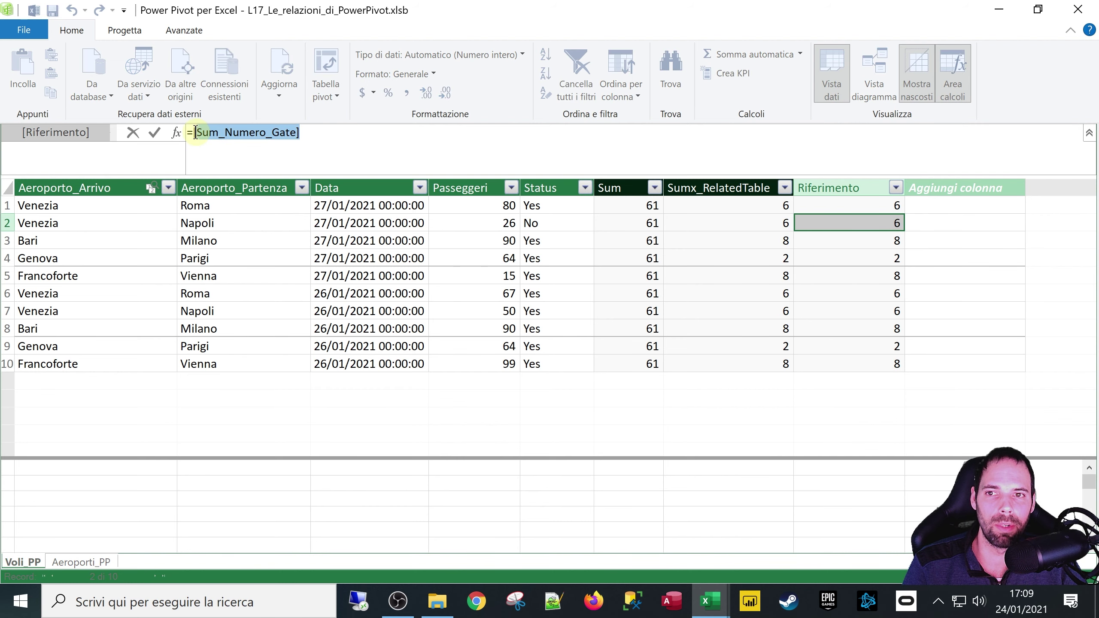
{"action": "left_click", "coordinate": [299, 135]}
{"action": "scroll", "coordinate": [352, 148], "scroll_direction": "up", "scroll_amount": 4}
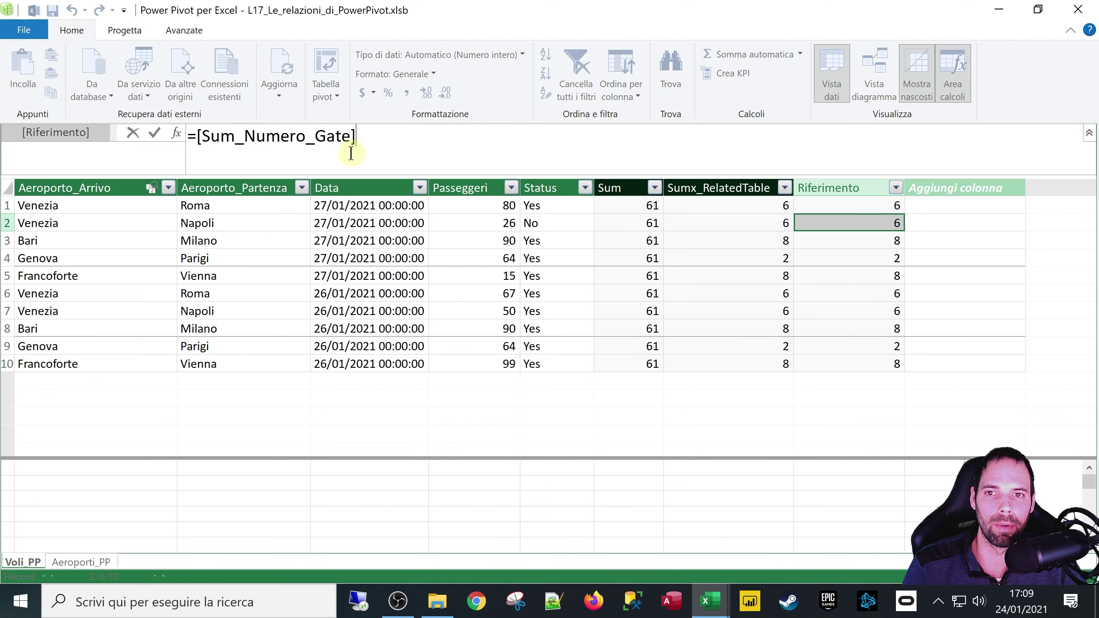
{"action": "left_click_drag", "start_coordinate": [465, 148], "coordinate": [202, 147]}
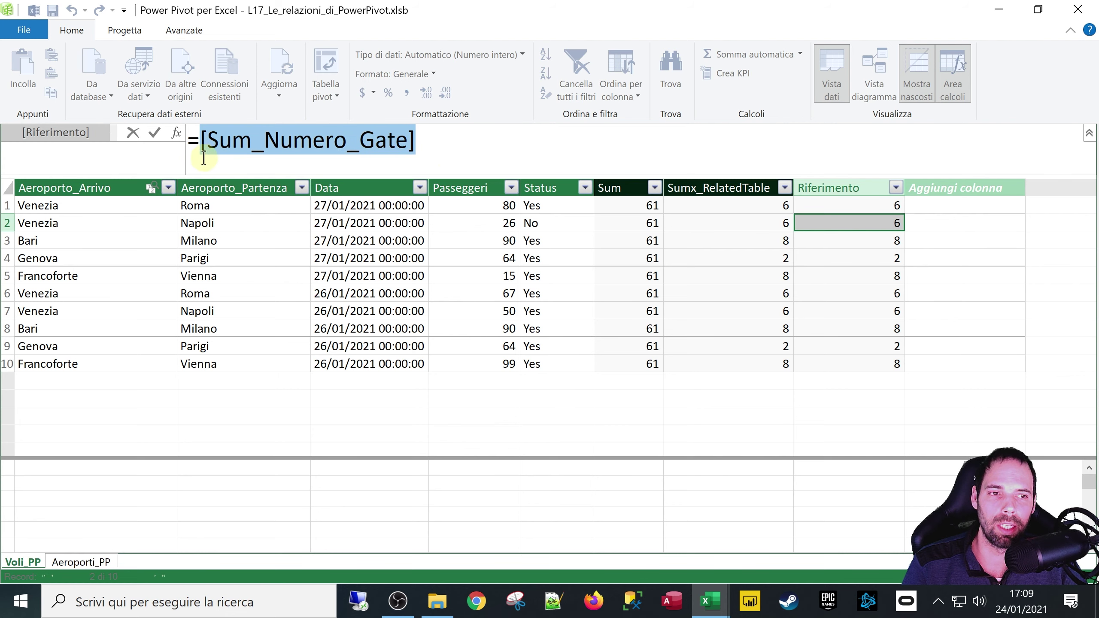
{"action": "key", "text": "Escape"}
- Examine the Sumx_RelatedTable SUMX formula, undoing a trial deletion, then show Vista diagramma
{"action": "key", "text": "Left"}
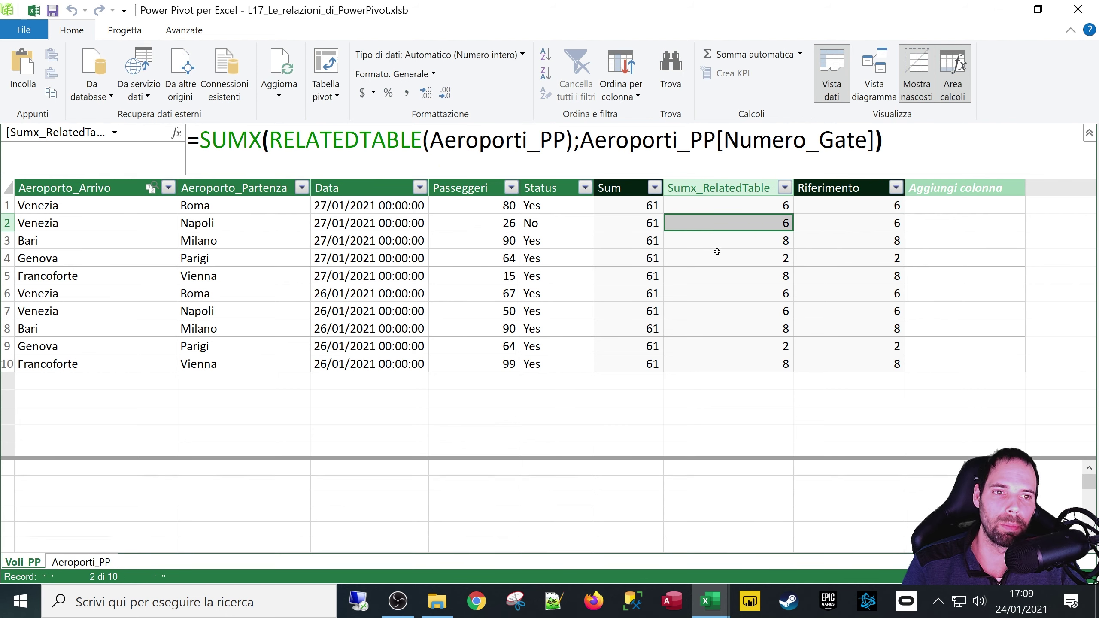
{"action": "left_click_drag", "start_coordinate": [198, 141], "coordinate": [318, 141]}
{"action": "left_click", "coordinate": [372, 141]}
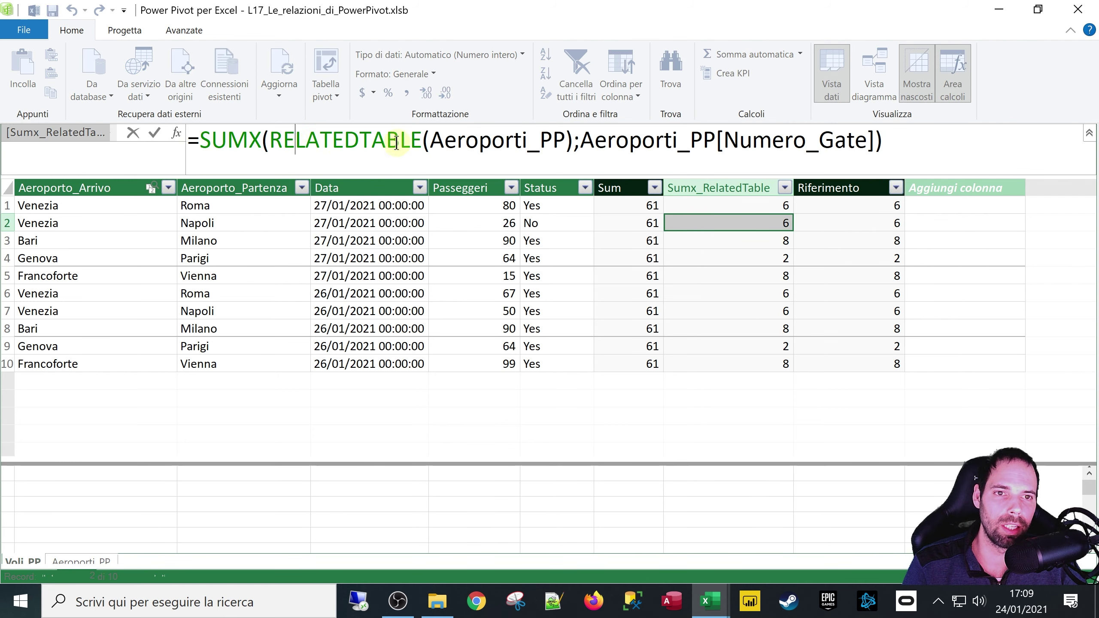
{"action": "left_click_drag", "start_coordinate": [882, 141], "coordinate": [847, 141]}
{"action": "key", "text": "Delete"}
{"action": "key", "text": "ctrl+z"}
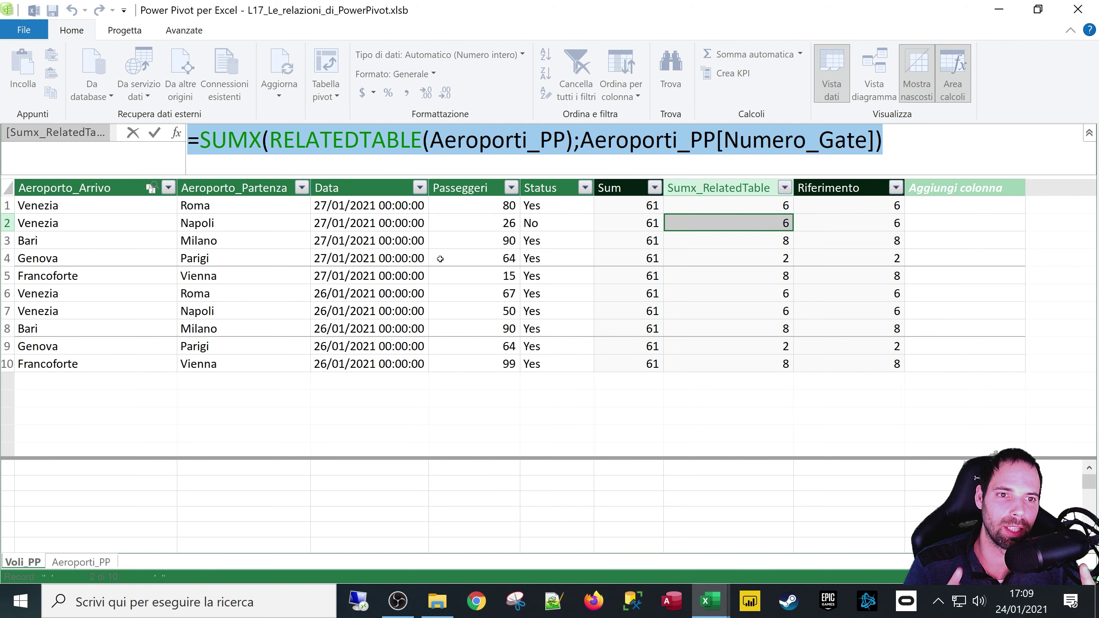
{"action": "key", "text": "Escape"}
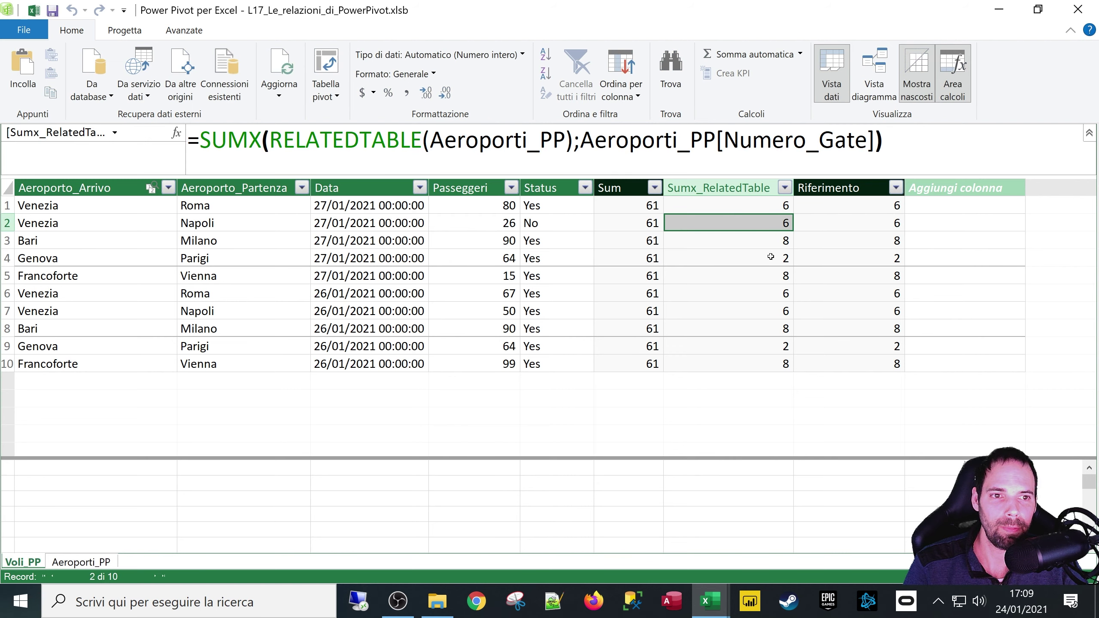
{"action": "left_click", "coordinate": [870, 238]}
{"action": "left_click", "coordinate": [872, 87]}
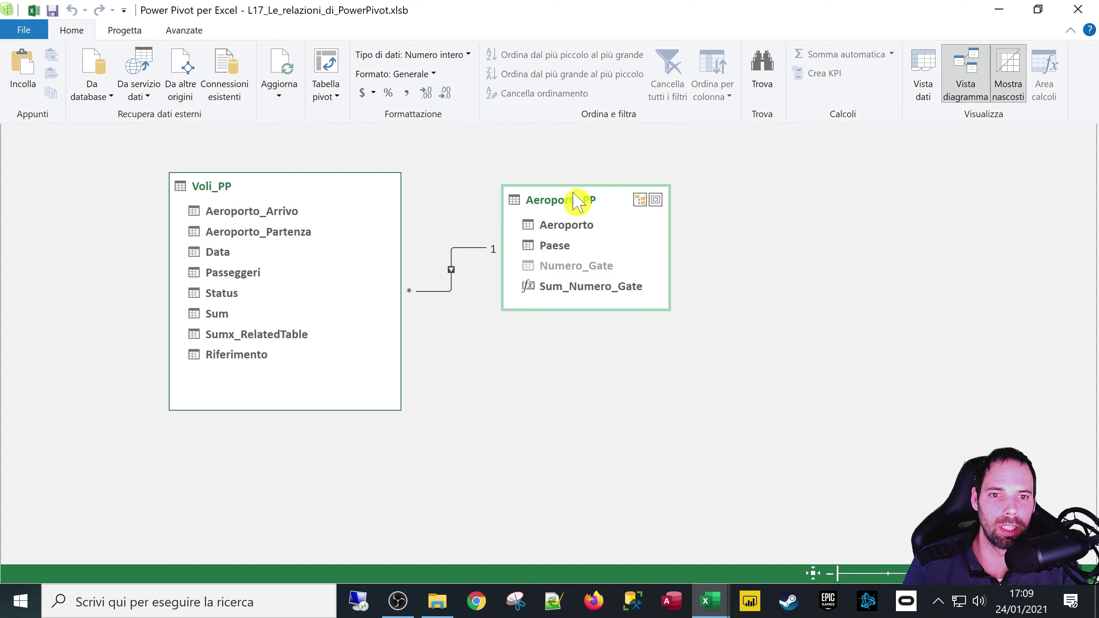
- Reposition Aeroporti_PP to the right of Voli_PP in the Power Pivot diagram view
{"action": "left_click_drag", "start_coordinate": [574, 193], "coordinate": [597, 206]}
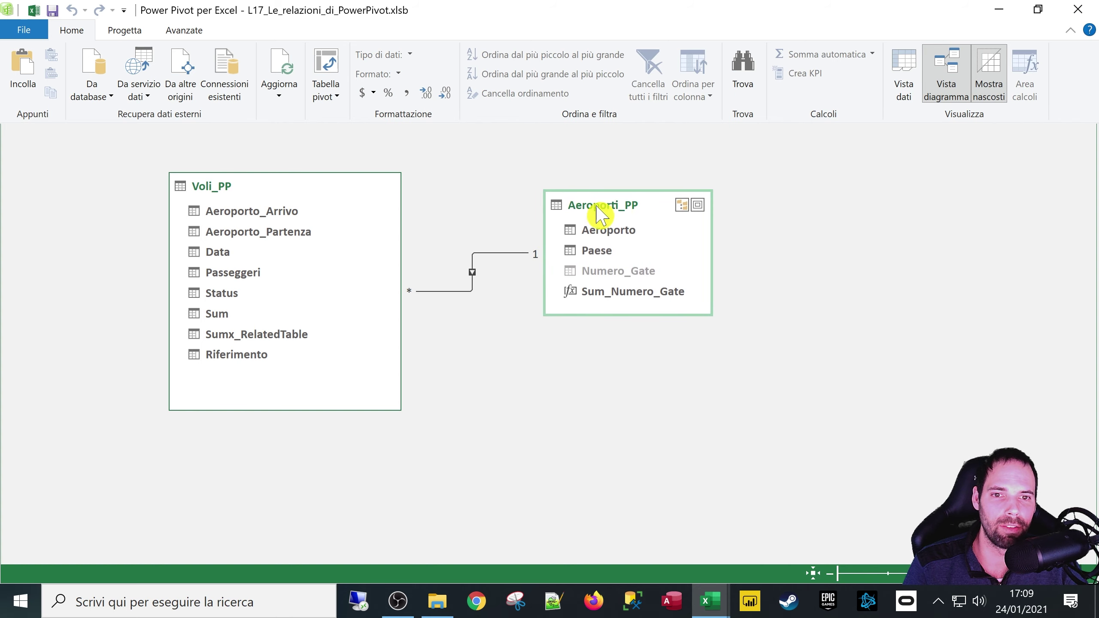
{"action": "left_click", "coordinate": [252, 232]}
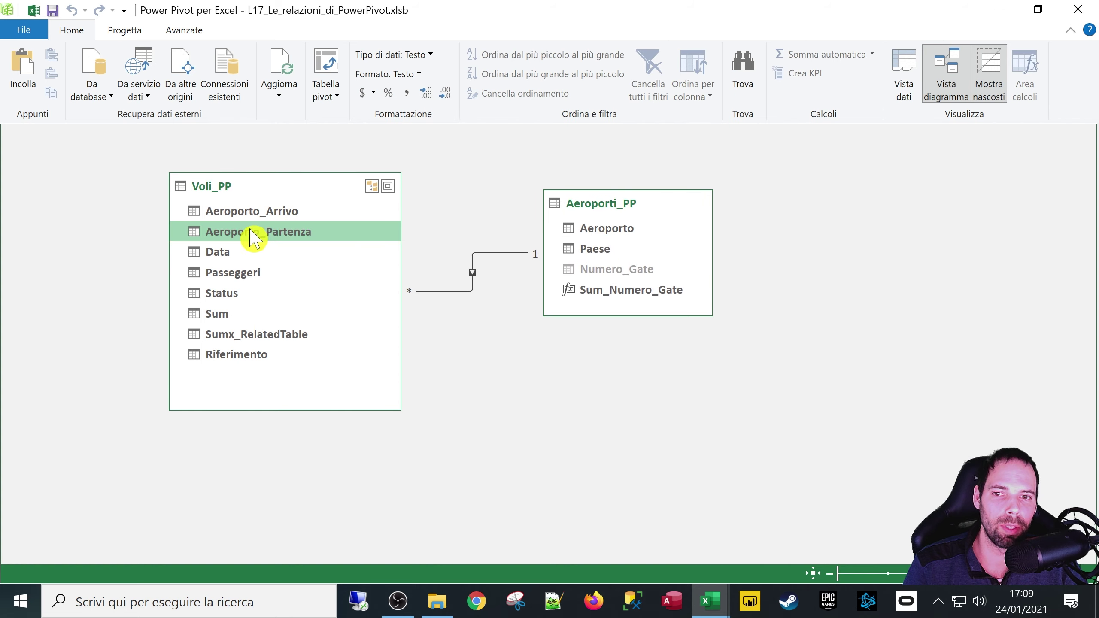
{"action": "mouse_move", "coordinate": [580, 204]}
{"action": "left_mouse_down"}
{"action": "mouse_move", "coordinate": [581, 233]}
{"action": "mouse_move", "coordinate": [569, 193]}
{"action": "left_mouse_up"}
{"action": "left_click", "coordinate": [264, 233]}
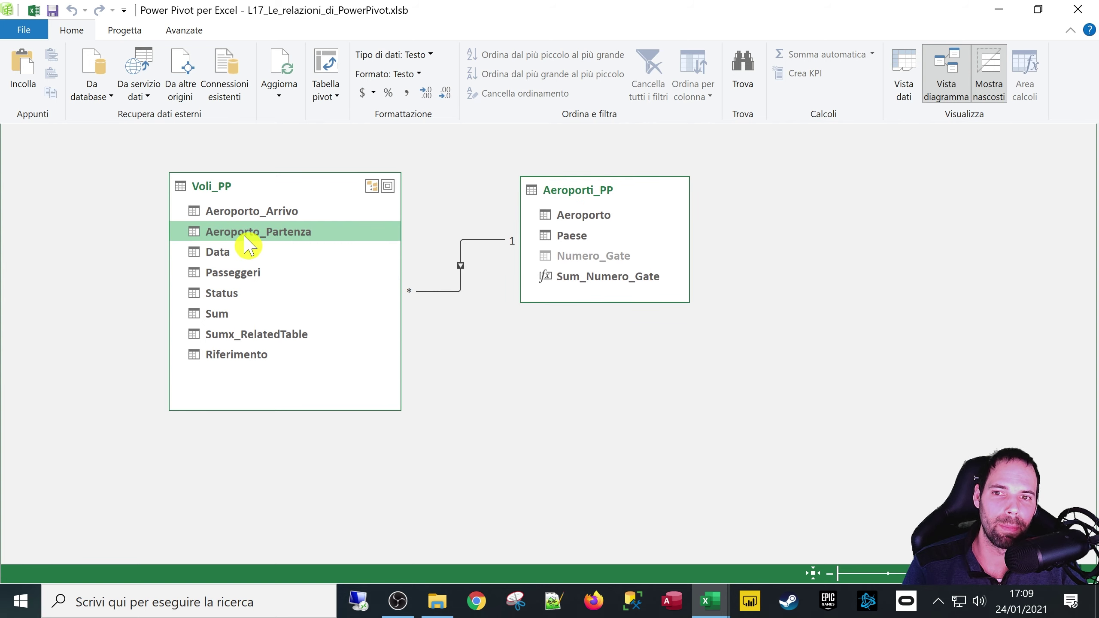
{"action": "left_click_drag", "start_coordinate": [596, 198], "coordinate": [637, 192]}
{"action": "left_click_drag", "start_coordinate": [348, 191], "coordinate": [397, 197]}
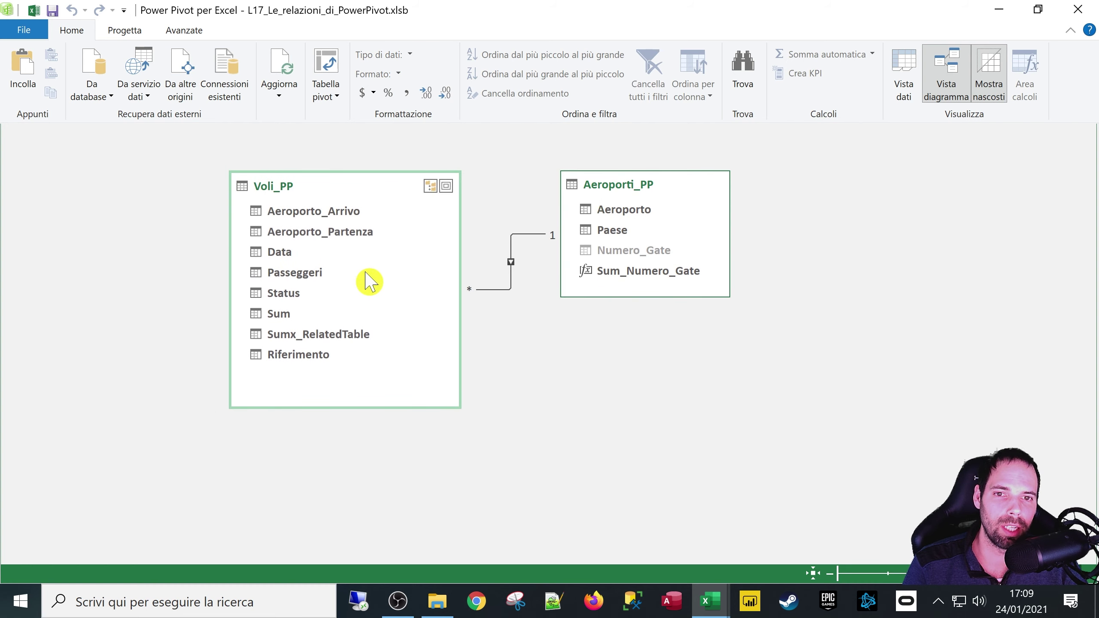
{"action": "left_click_drag", "start_coordinate": [631, 184], "coordinate": [699, 204]}
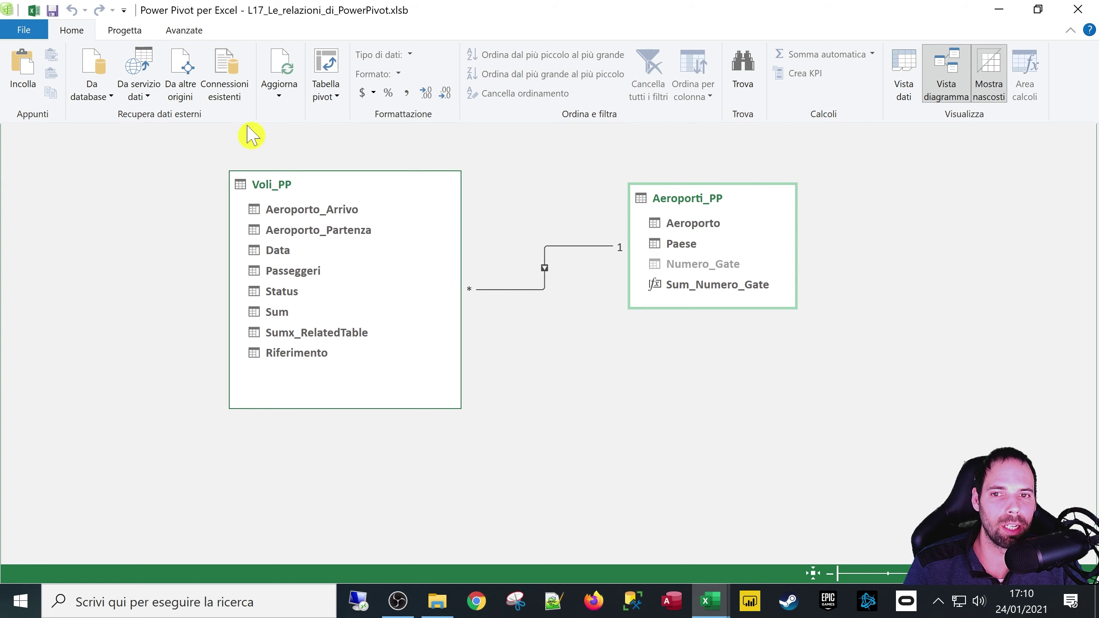
- Shift Aeroporti_PP further right and Voli_PP slightly right, then close Power Pivot
{"action": "left_click", "coordinate": [333, 219]}
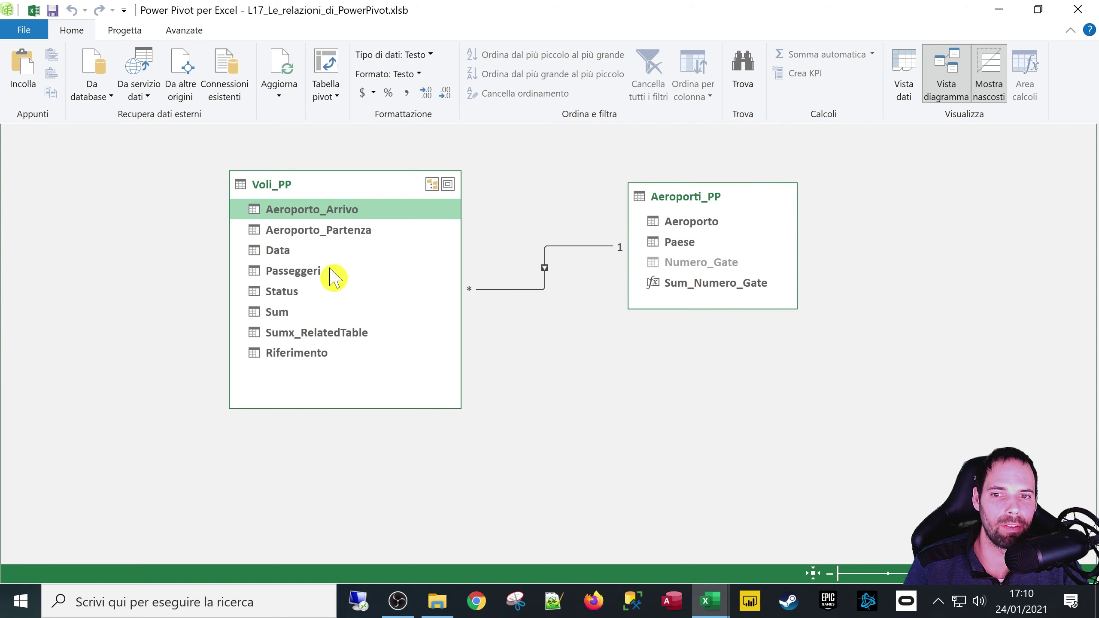
{"action": "left_click", "coordinate": [319, 318]}
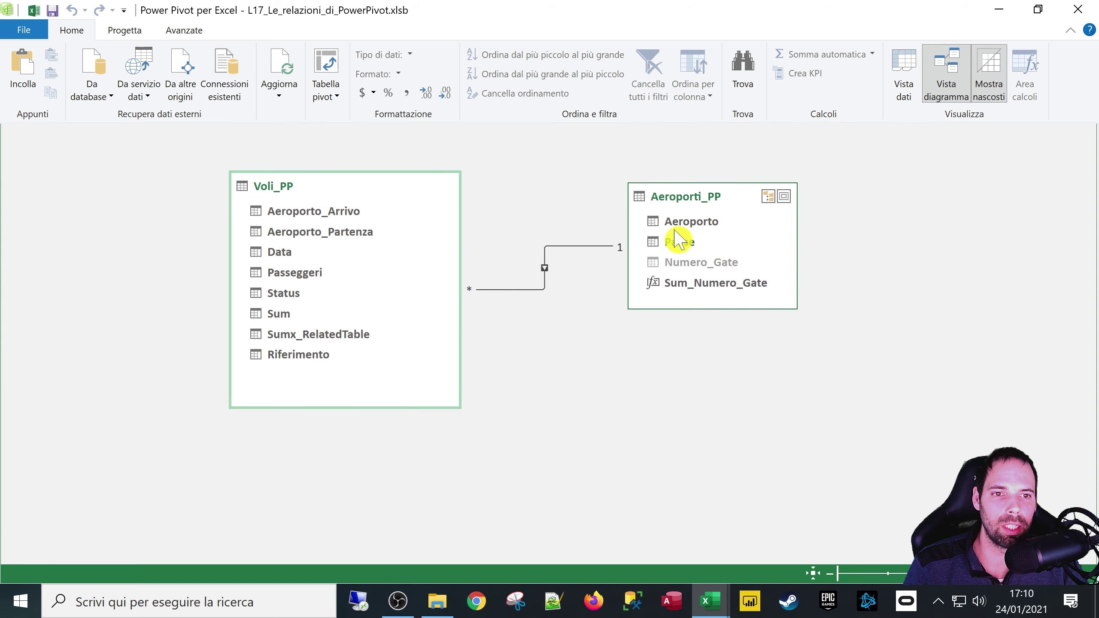
{"action": "left_click_drag", "start_coordinate": [694, 200], "coordinate": [739, 202]}
{"action": "left_click", "coordinate": [293, 191]}
{"action": "left_click_drag", "start_coordinate": [291, 191], "coordinate": [362, 199]}
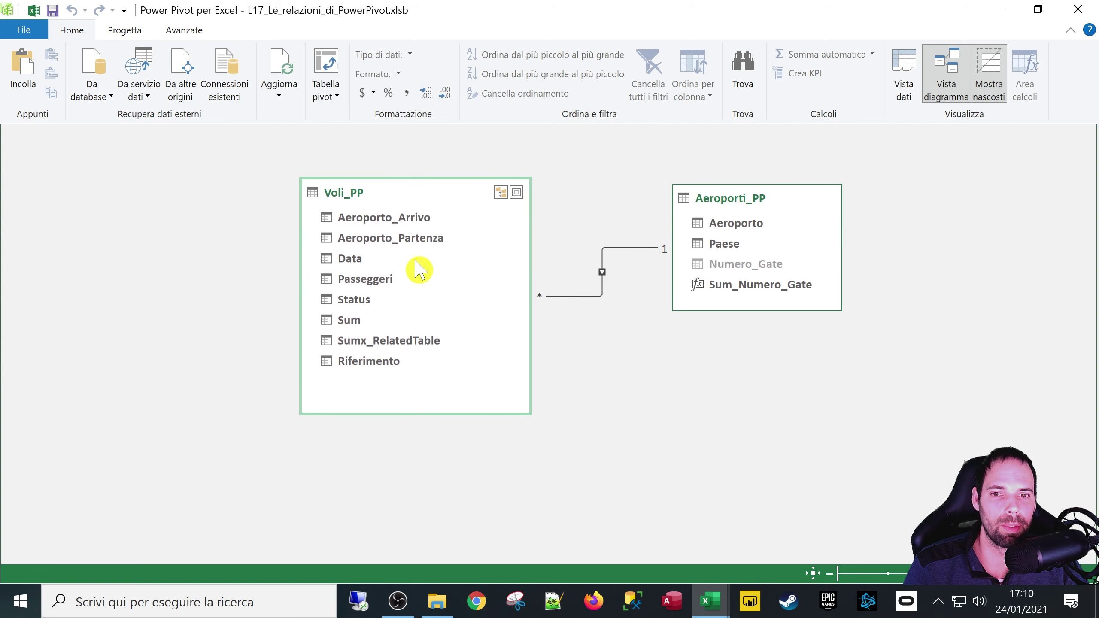
{"action": "left_click", "coordinate": [1078, 10]}
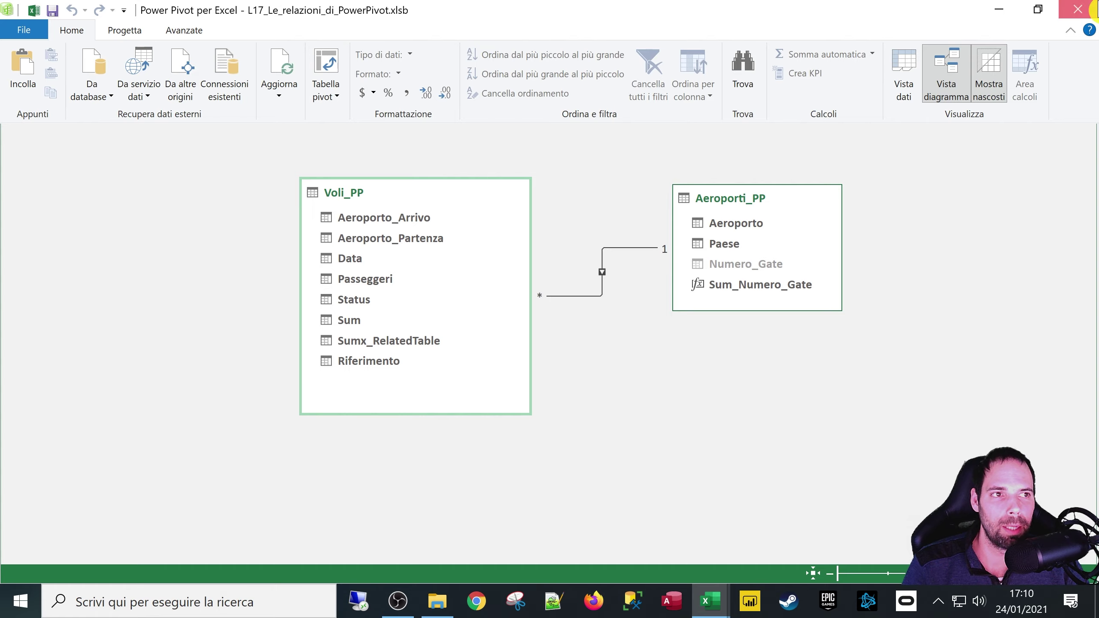
{"action": "left_click", "coordinate": [430, 348]}
- Select cells C14, B15 and B16 outside PivotTable1 so the PivotTable Fields pane hides
{"action": "left_click", "coordinate": [325, 383]}
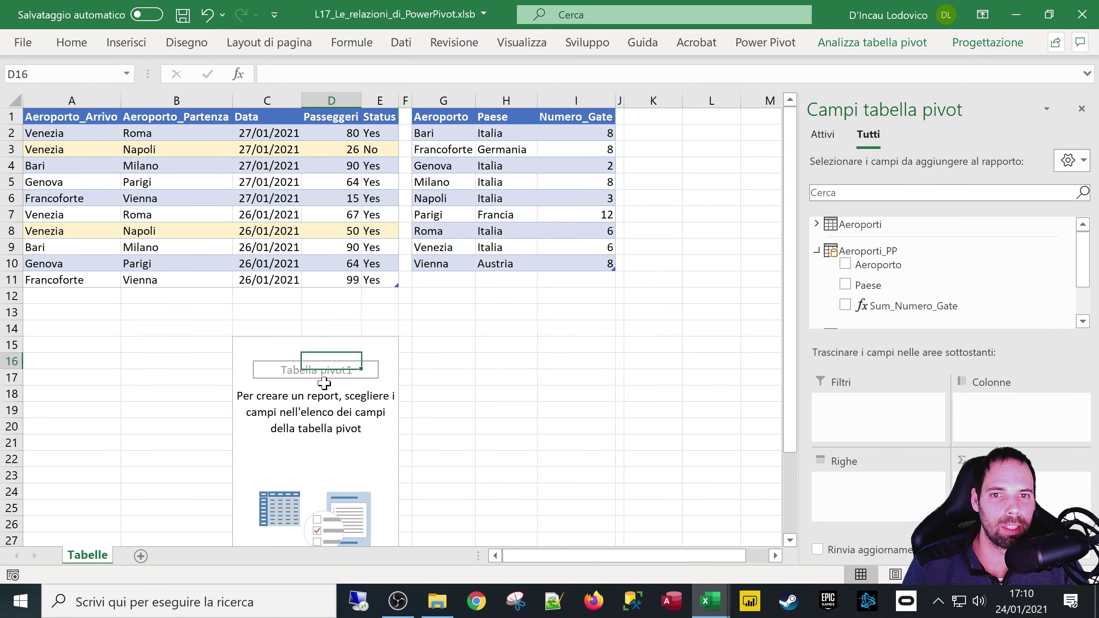
{"action": "left_click", "coordinate": [242, 325]}
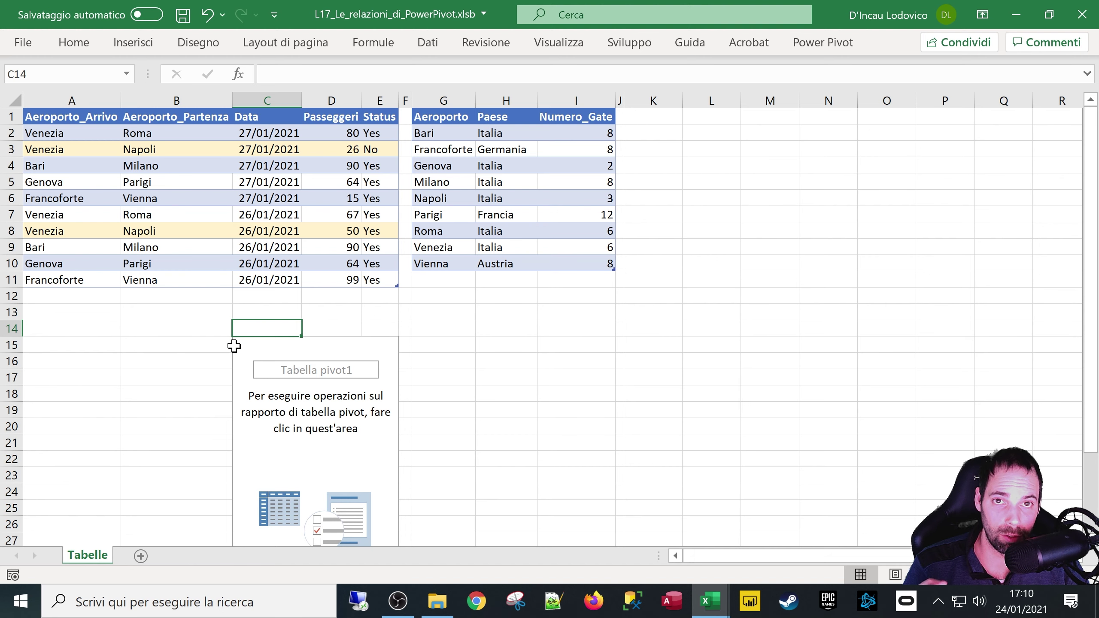
{"action": "left_click", "coordinate": [194, 350]}
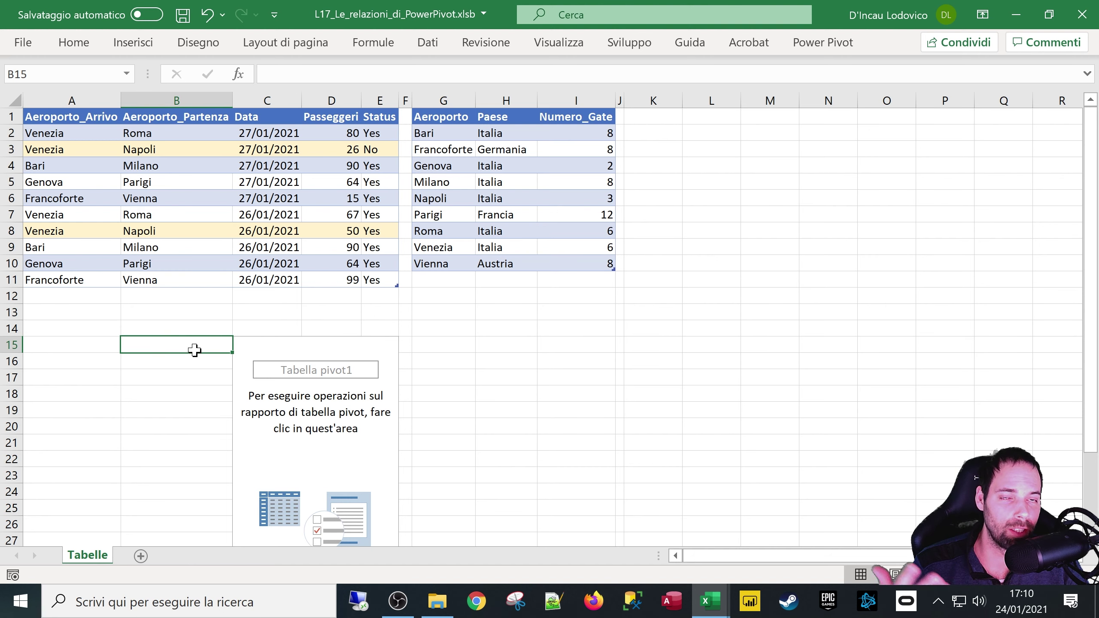
{"action": "left_click", "coordinate": [179, 364]}
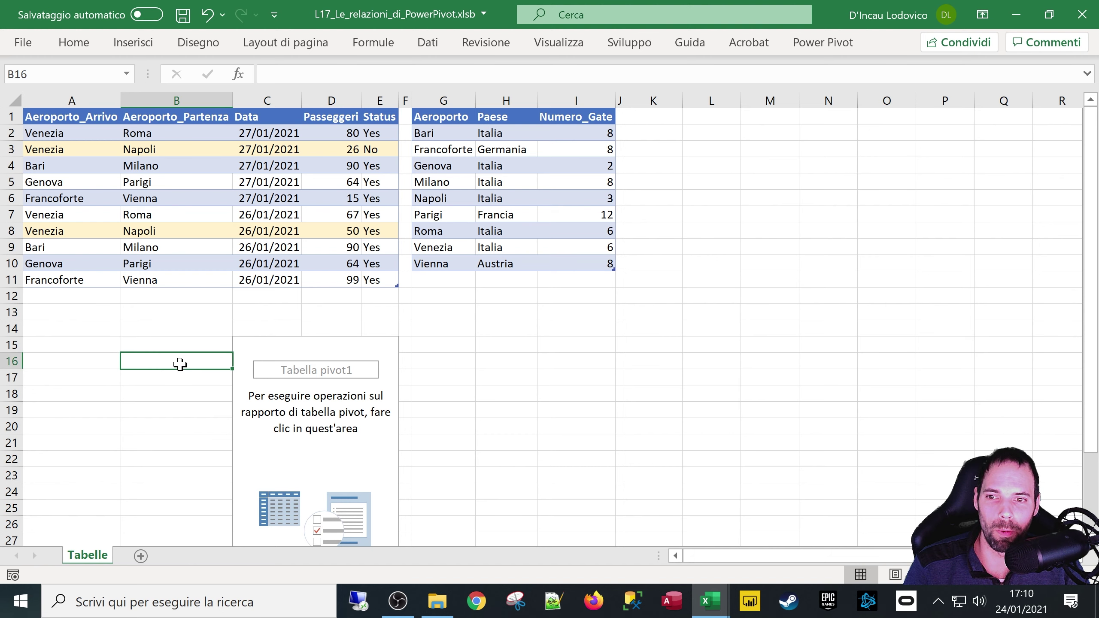